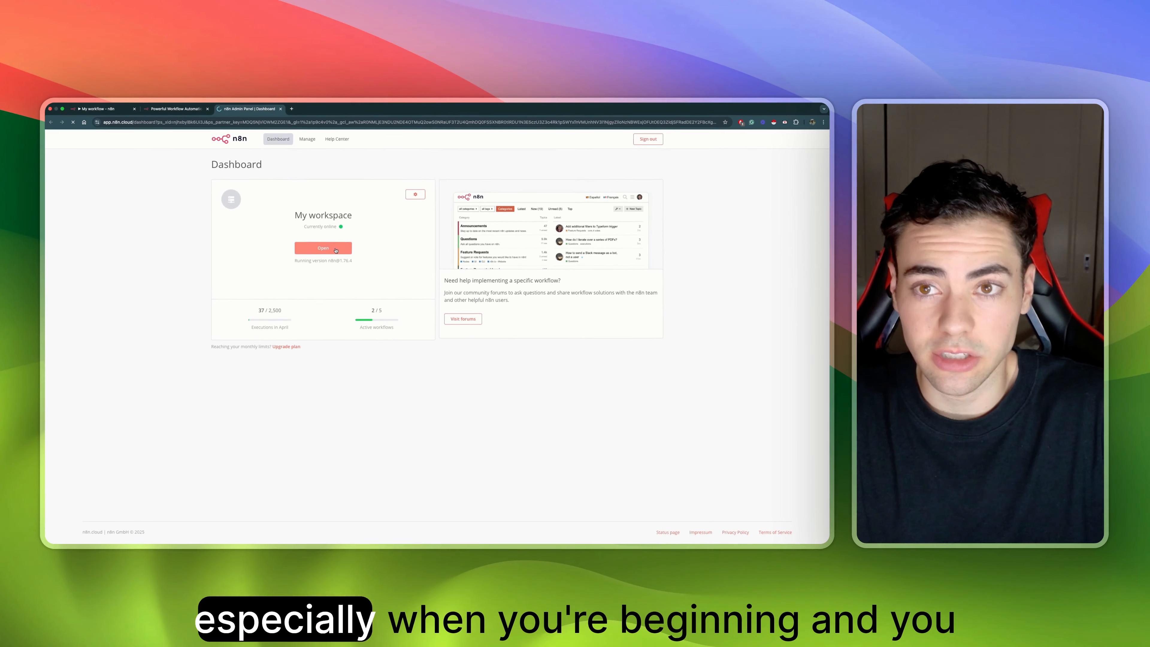
- Open the My workspace instance and create a new blank workflow
{"action": "left_click", "coordinate": [336, 248]}
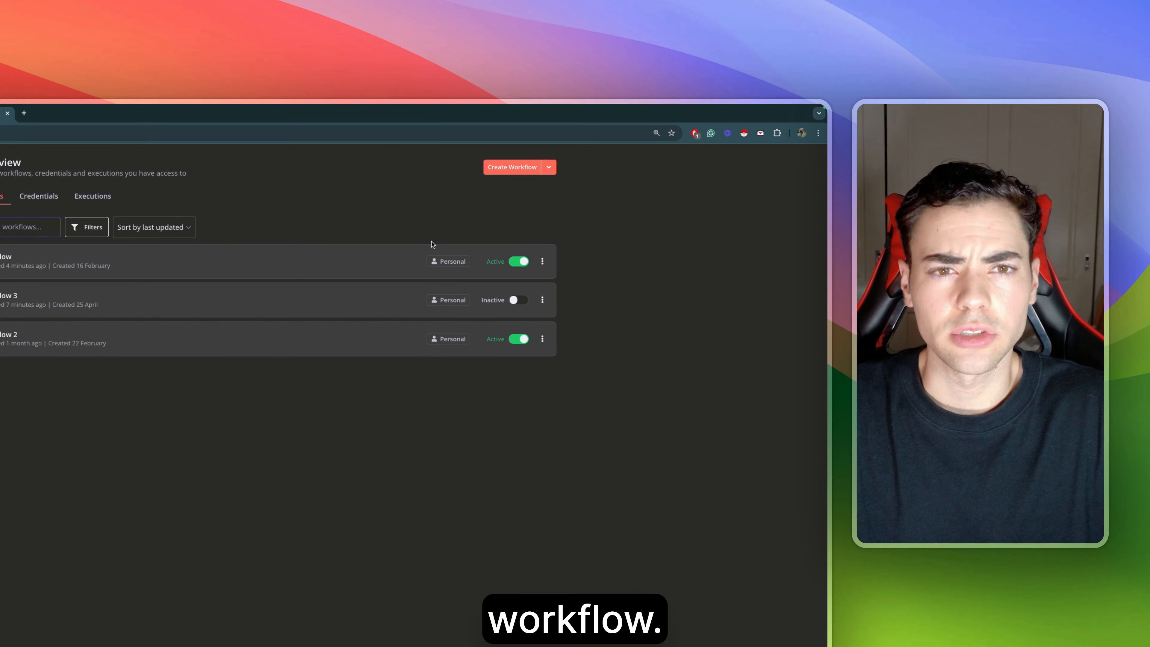
{"action": "left_click", "coordinate": [500, 176]}
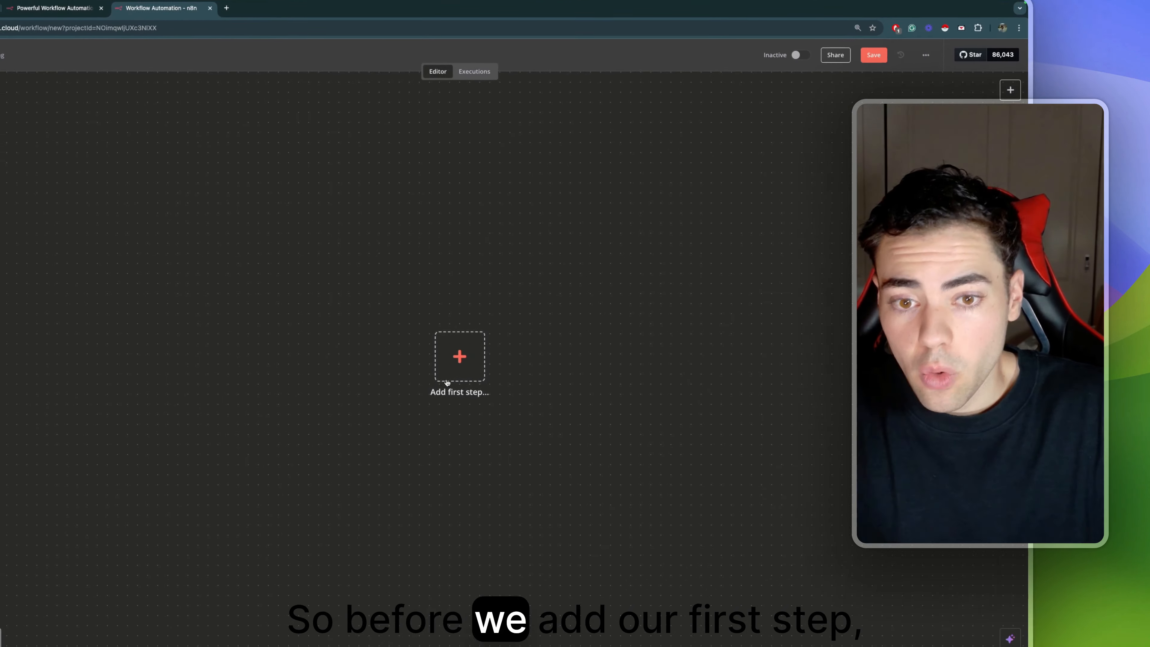
{"action": "left_click", "coordinate": [1018, 14]}
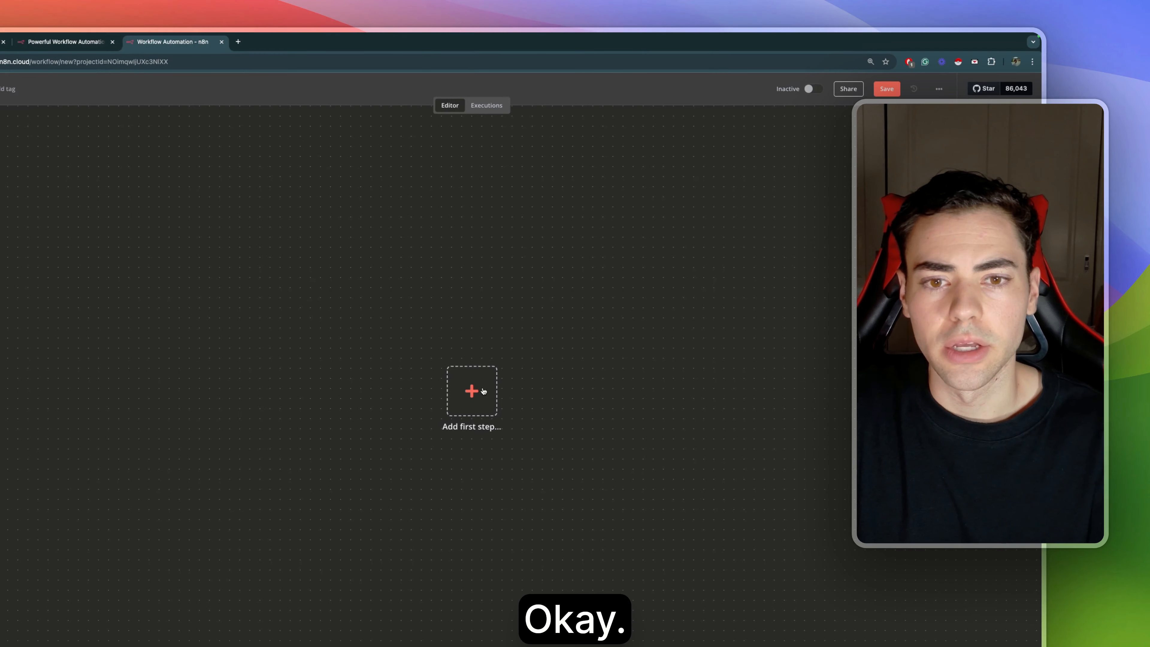
{"action": "left_click", "coordinate": [470, 391]}
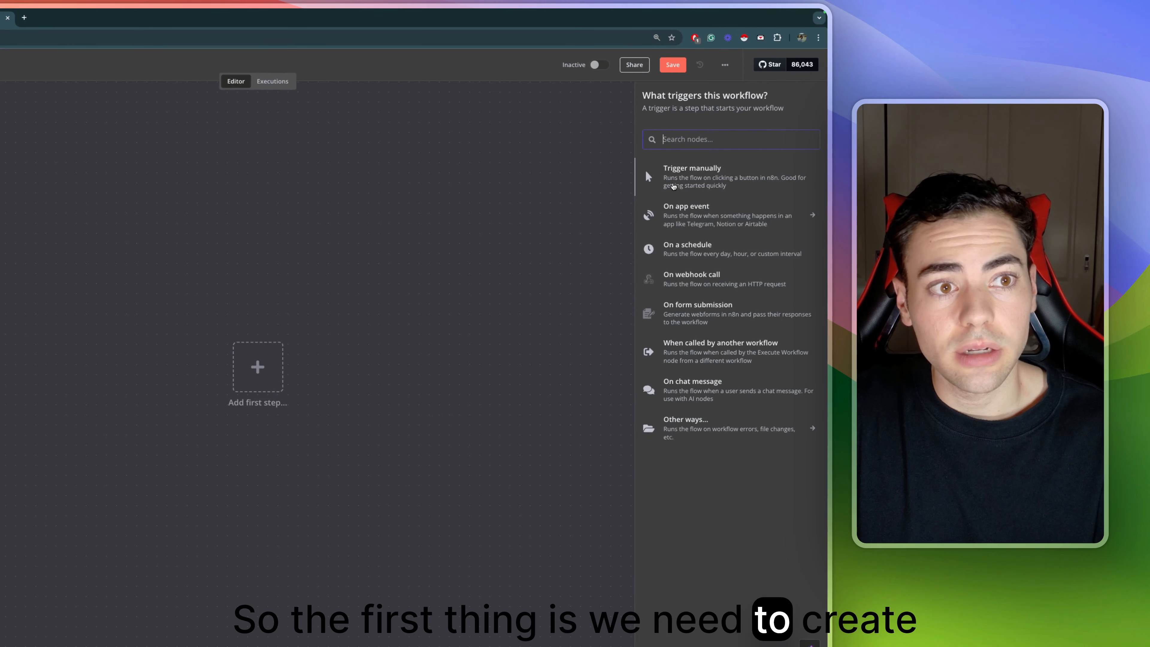
{"action": "left_click", "coordinate": [674, 187]}
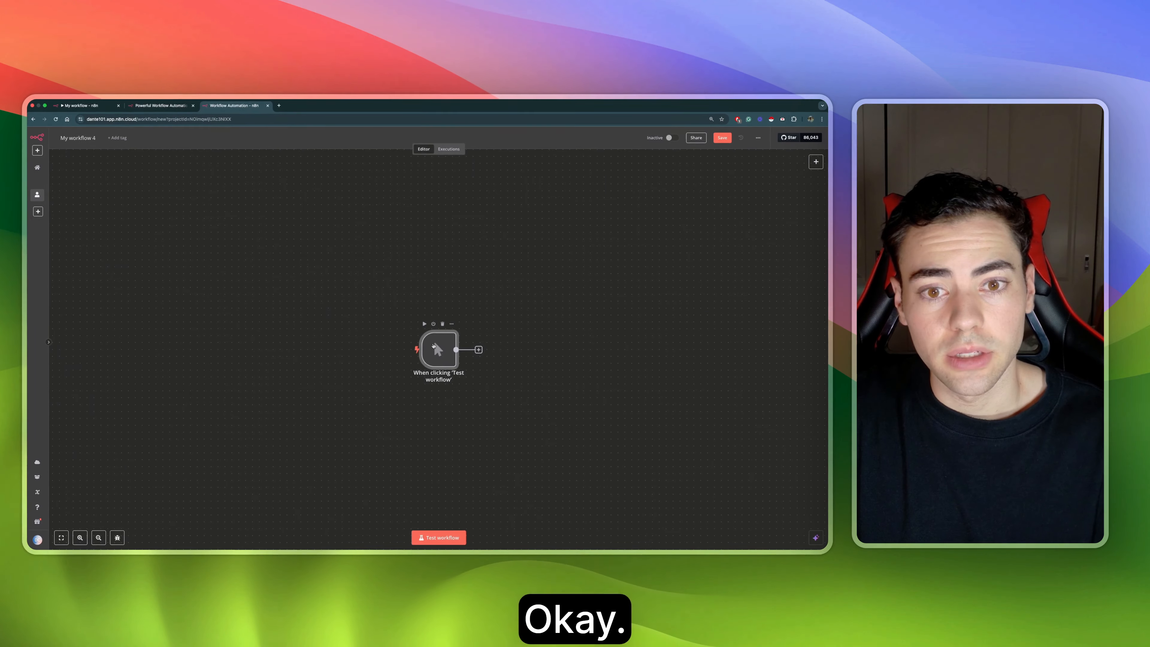
{"action": "left_click", "coordinate": [443, 323]}
- Add a Telegram trigger that fires on message as the workflow's first step
{"action": "left_click", "coordinate": [449, 342]}
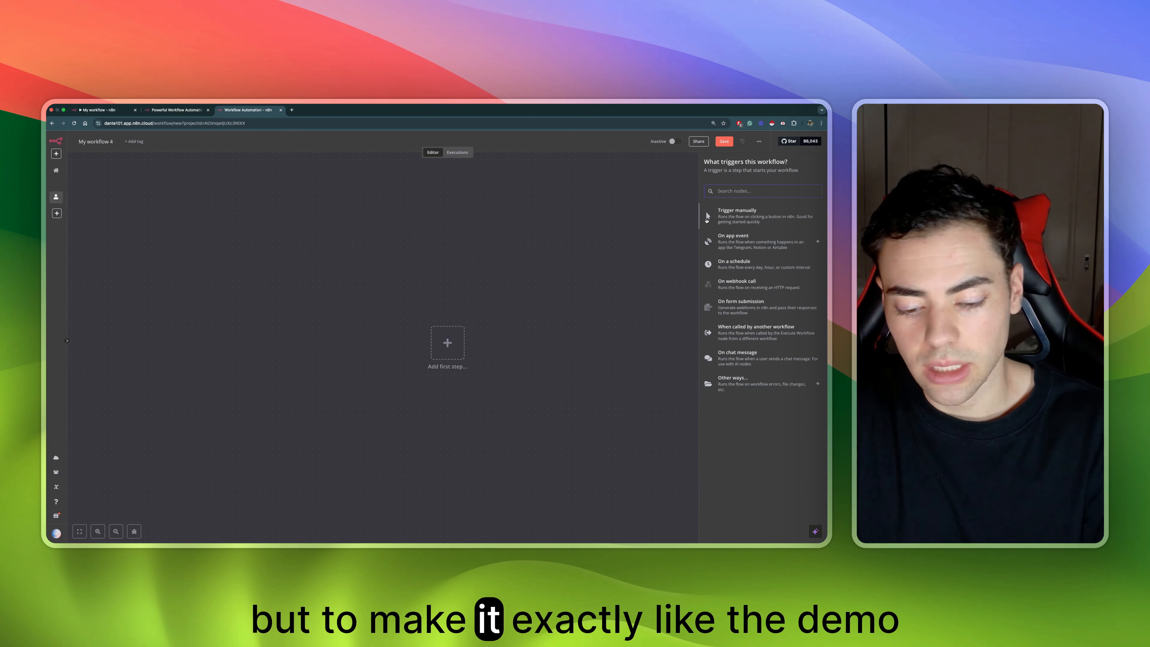
{"action": "type", "text": "t"}
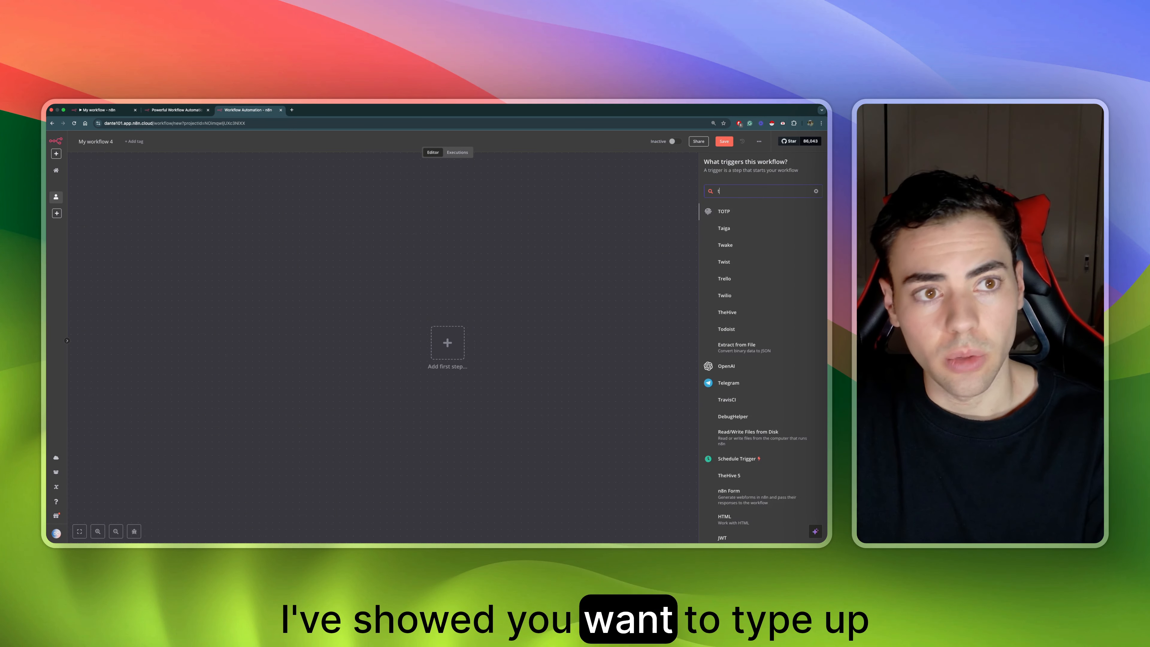
{"action": "type", "text": "ele"}
{"action": "left_click", "coordinate": [754, 213]}
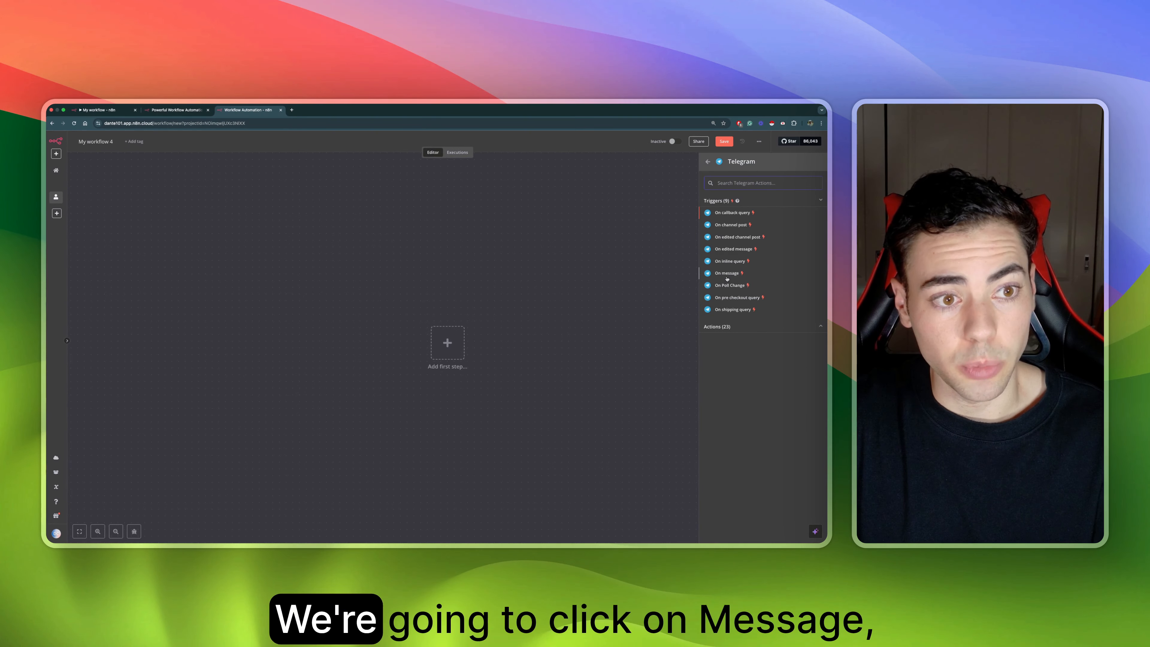
{"action": "left_click", "coordinate": [727, 275]}
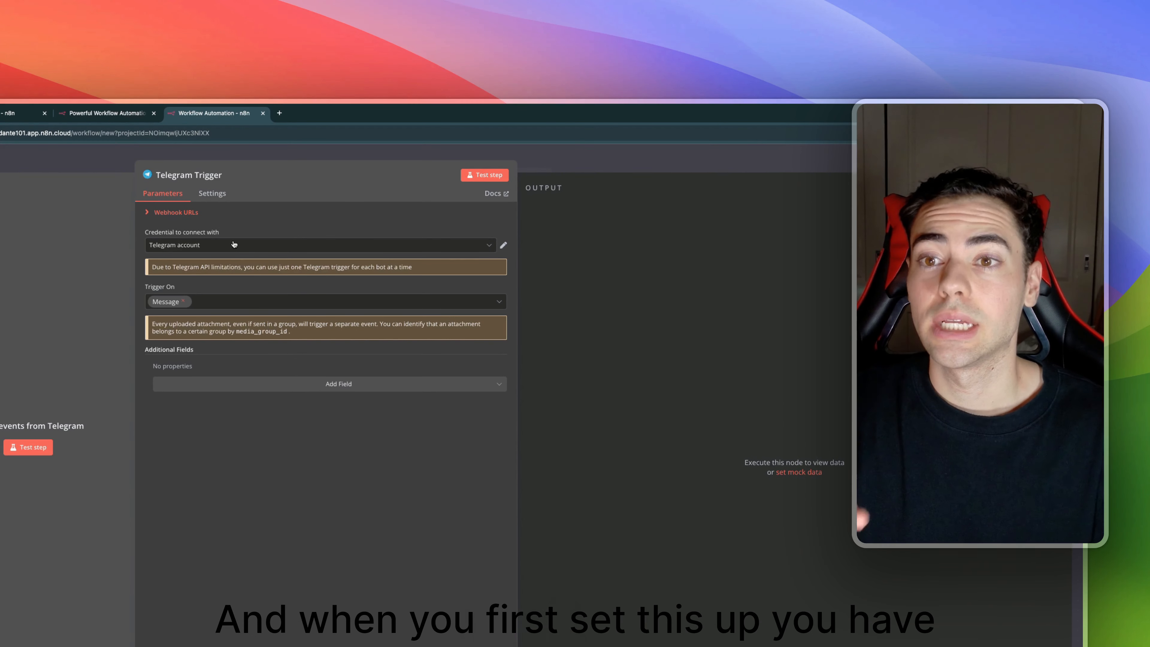
- Start a new Telegram API credential for the Telegram trigger
{"action": "left_click", "coordinate": [233, 245]}
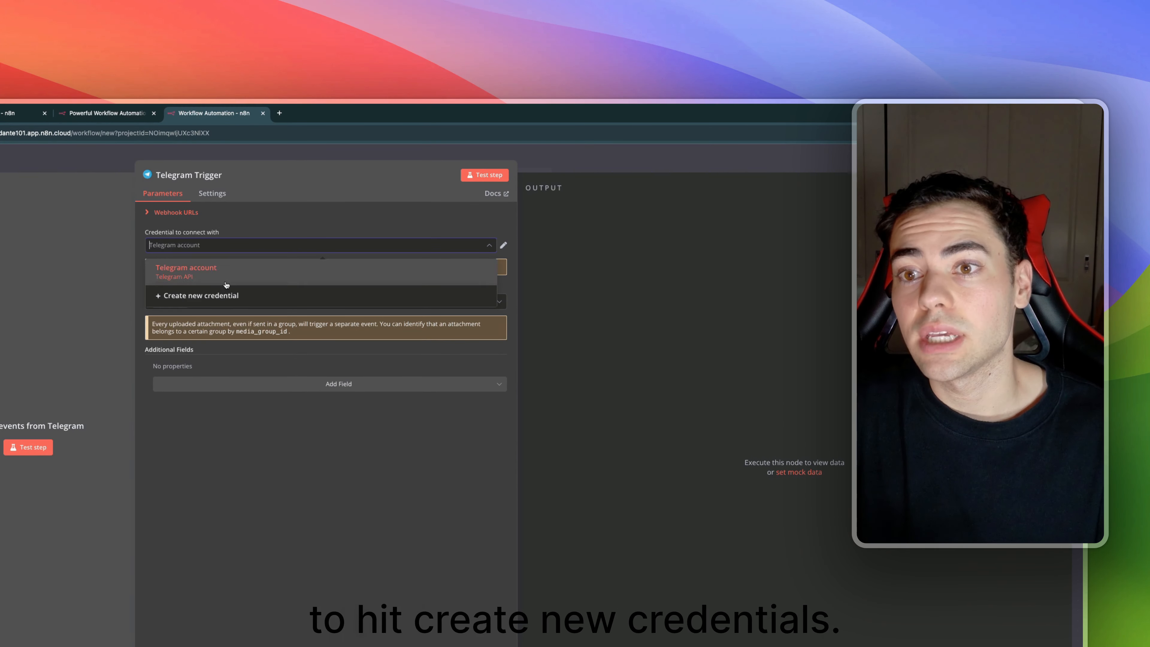
{"action": "left_click", "coordinate": [222, 292]}
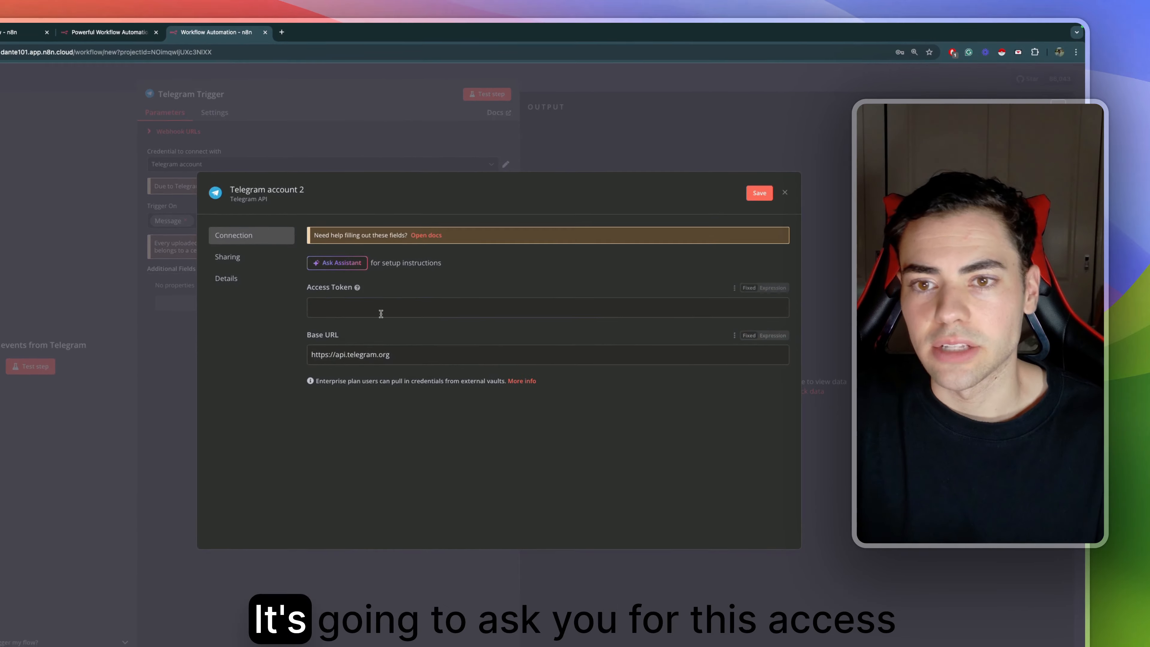
{"action": "left_click", "coordinate": [385, 383]}
{"action": "left_click", "coordinate": [324, 431]}
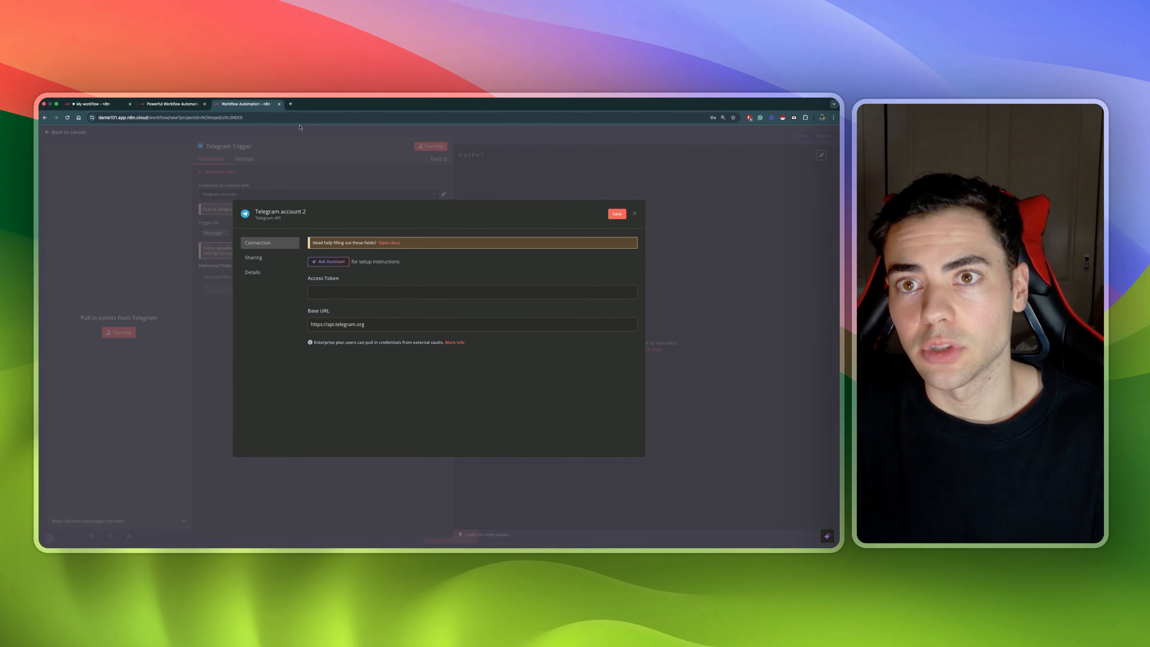
- Search the web for "bot father telegram" in a new browser tab and launch the BotFather chat in the Telegram app
{"action": "key", "text": "super+t"}
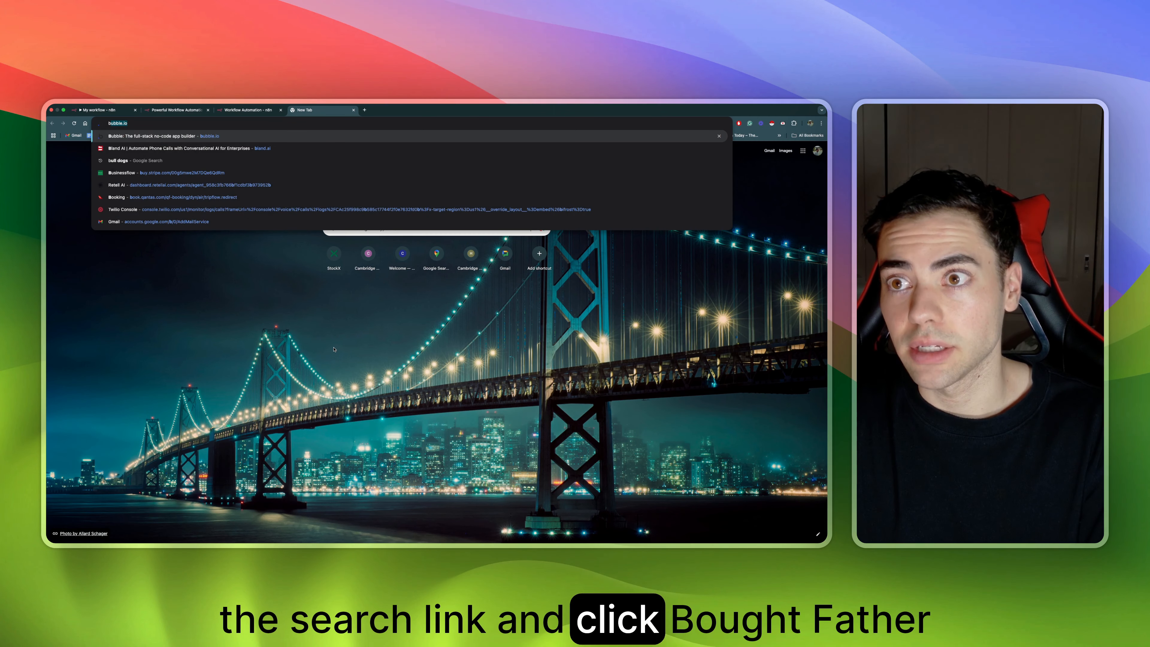
{"action": "type", "text": "bot father"}
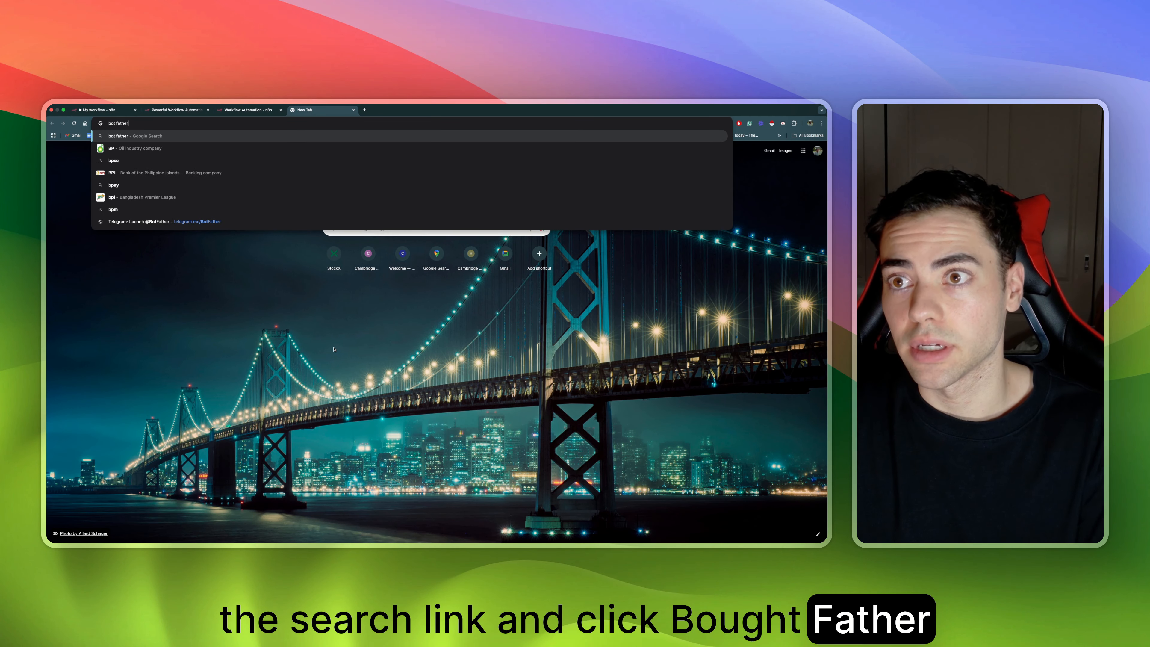
{"action": "type", "text": " telegram"}
{"action": "key", "text": "Return"}
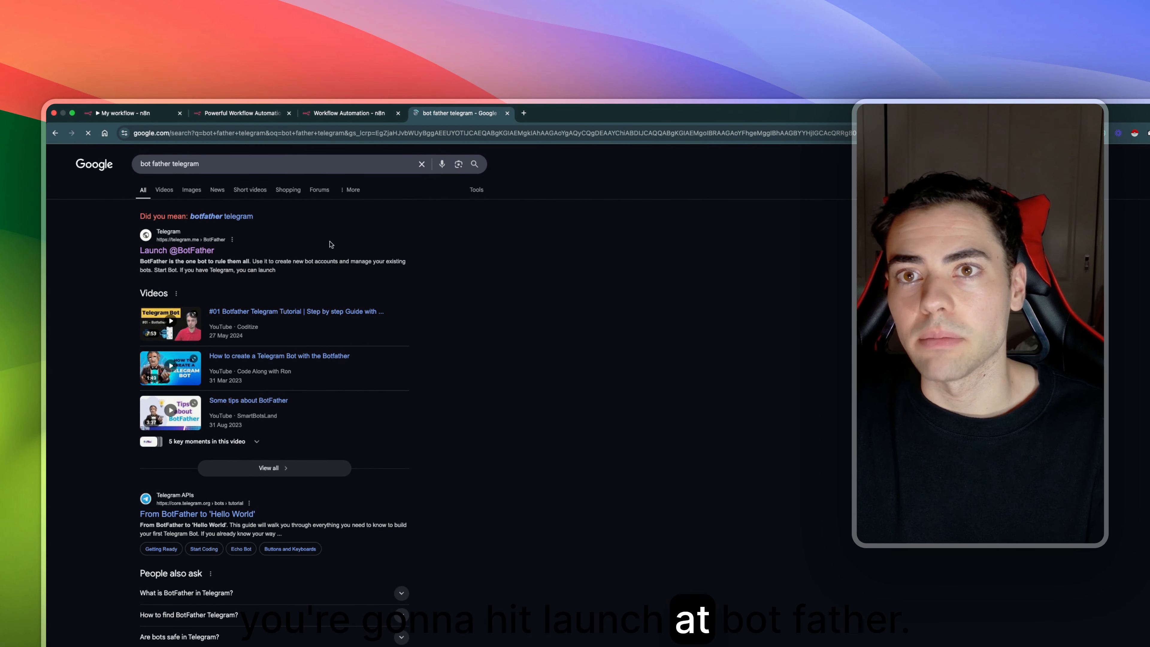
{"action": "left_click", "coordinate": [206, 251]}
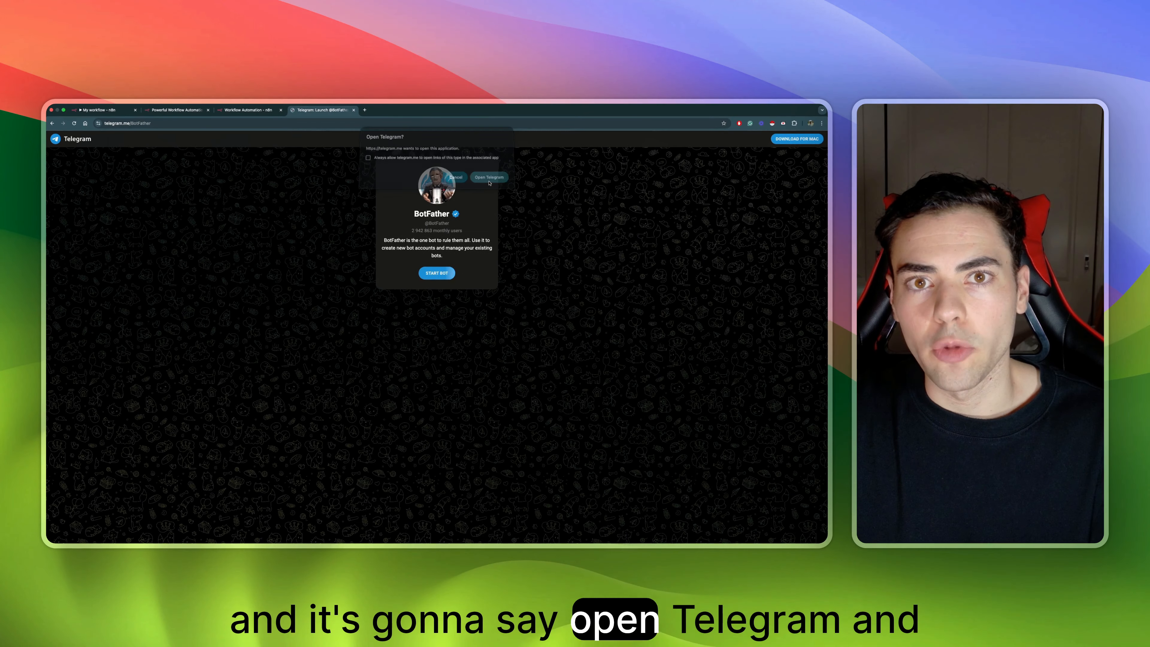
{"action": "left_click", "coordinate": [489, 179]}
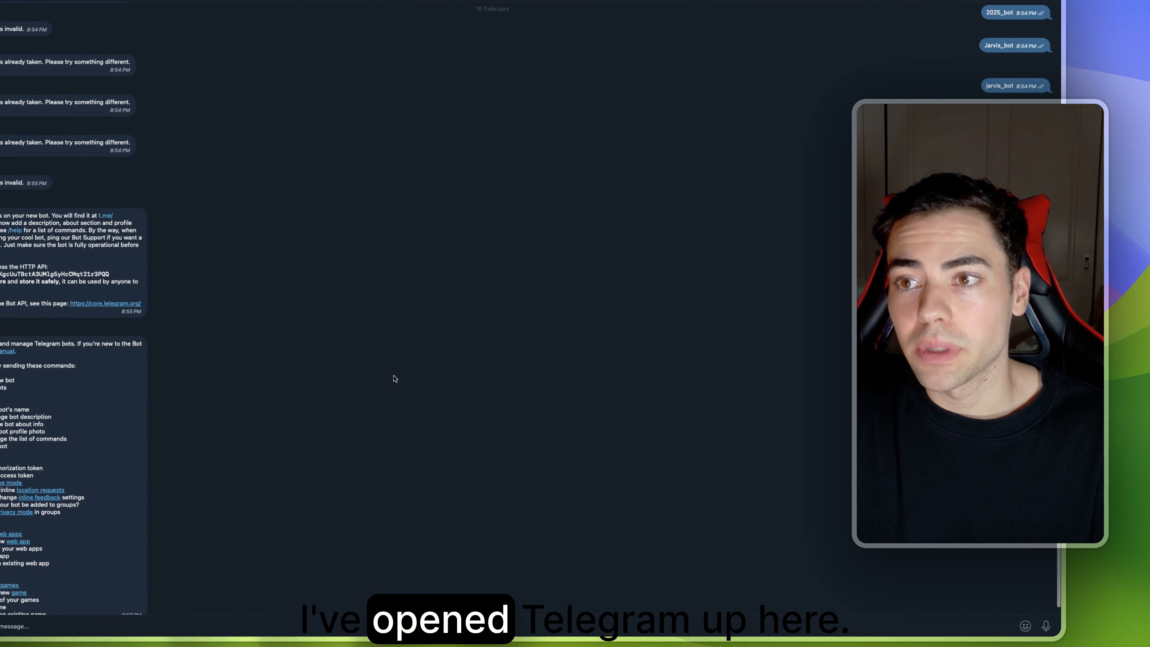
- Send the /start command to BotFather in the chat
{"action": "scroll", "coordinate": [395, 378], "scroll_direction": "up", "scroll_amount": 12}
{"action": "scroll", "coordinate": [393, 383], "scroll_direction": "down", "scroll_amount": 10}
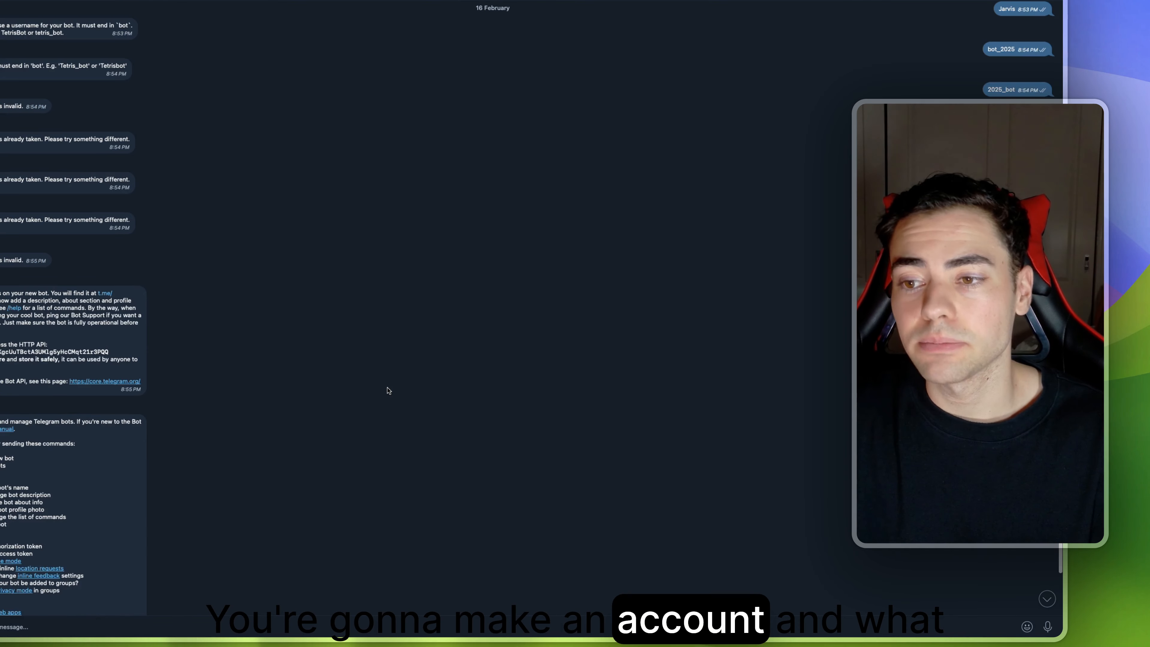
{"action": "scroll", "coordinate": [388, 393], "scroll_direction": "down", "scroll_amount": 3}
{"action": "scroll", "coordinate": [421, 369], "scroll_direction": "up", "scroll_amount": 10}
{"action": "scroll", "coordinate": [424, 367], "scroll_direction": "down", "scroll_amount": 10}
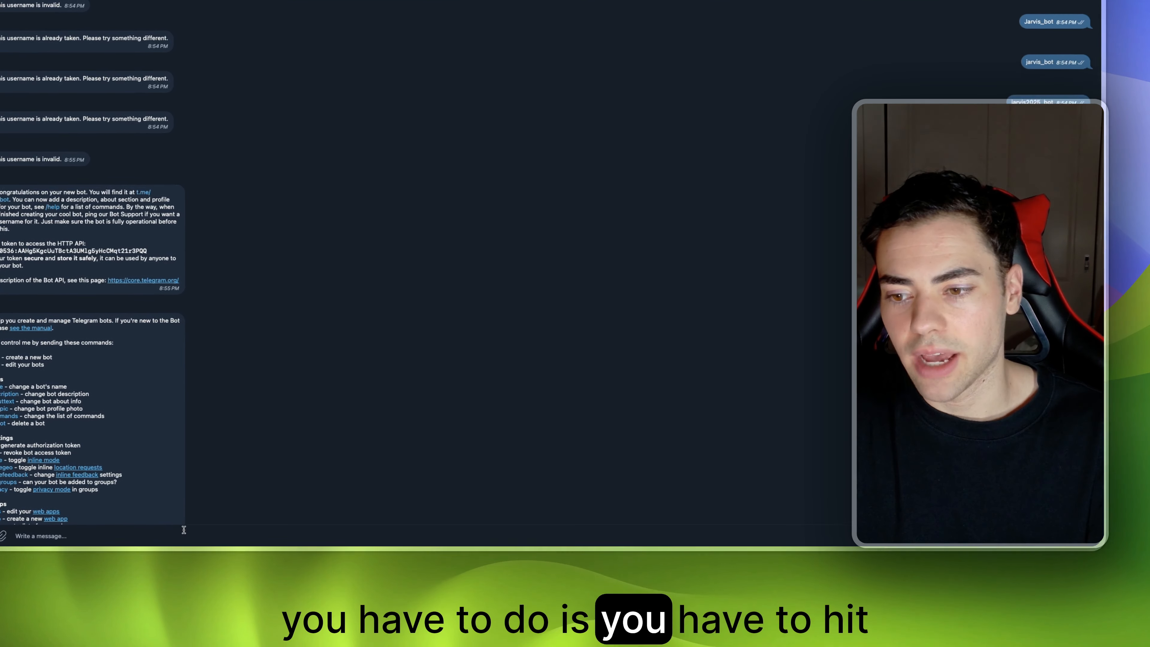
{"action": "type", "text": "/"}
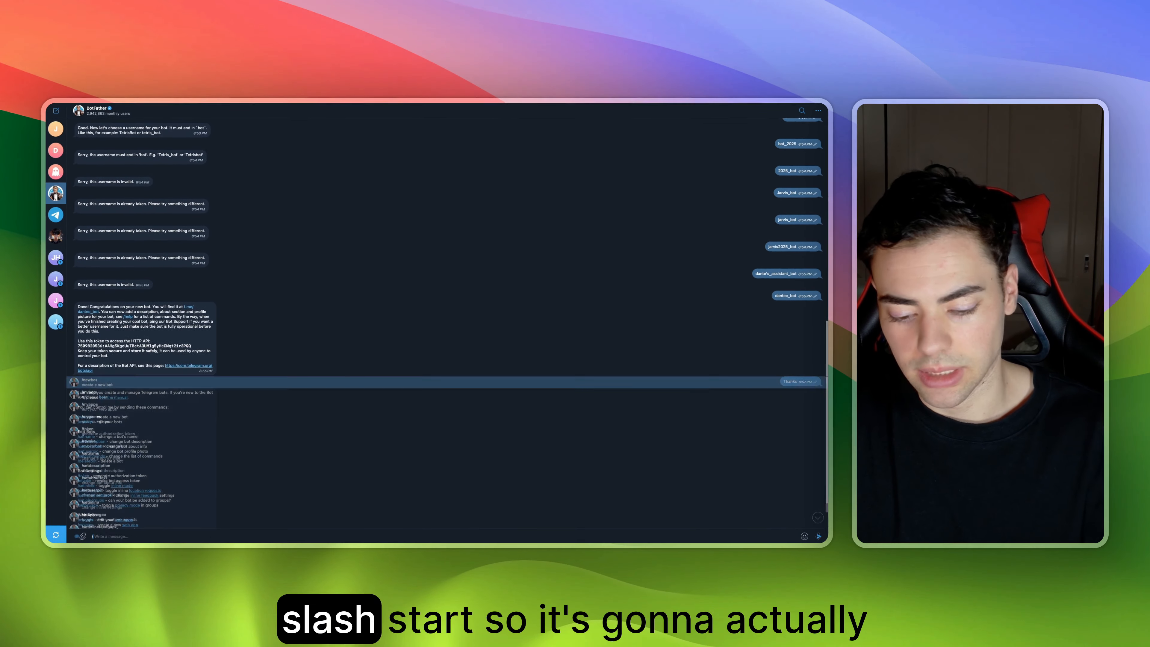
{"action": "type", "text": "star"}
{"action": "key", "text": "BackSpace"}
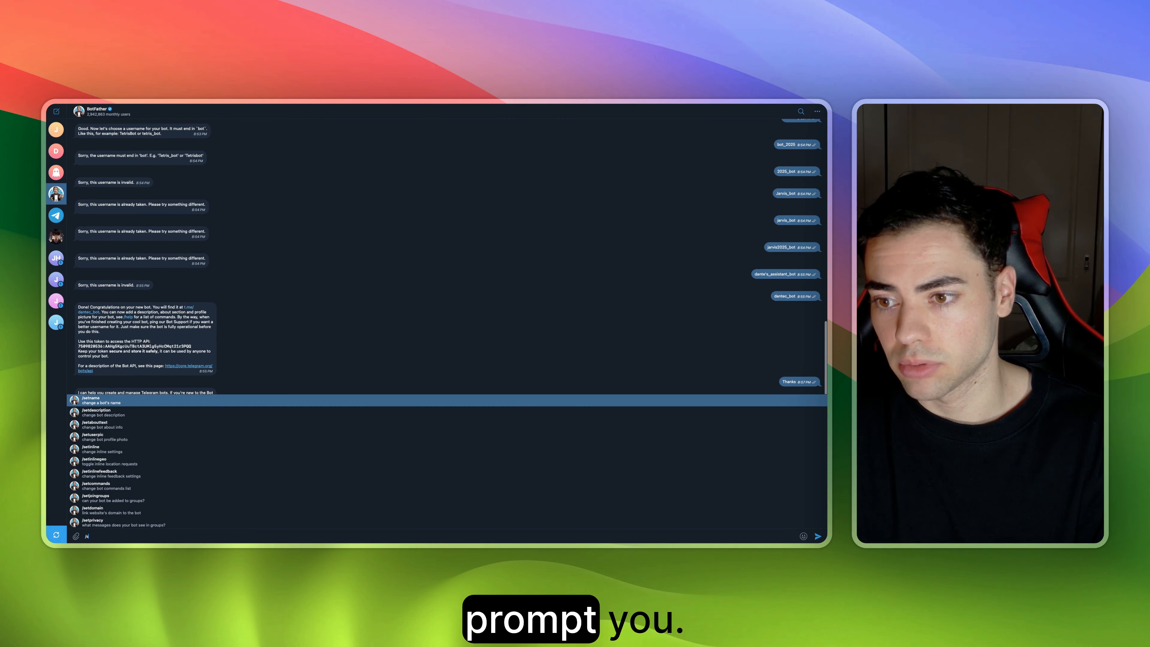
{"action": "type", "text": "tar"}
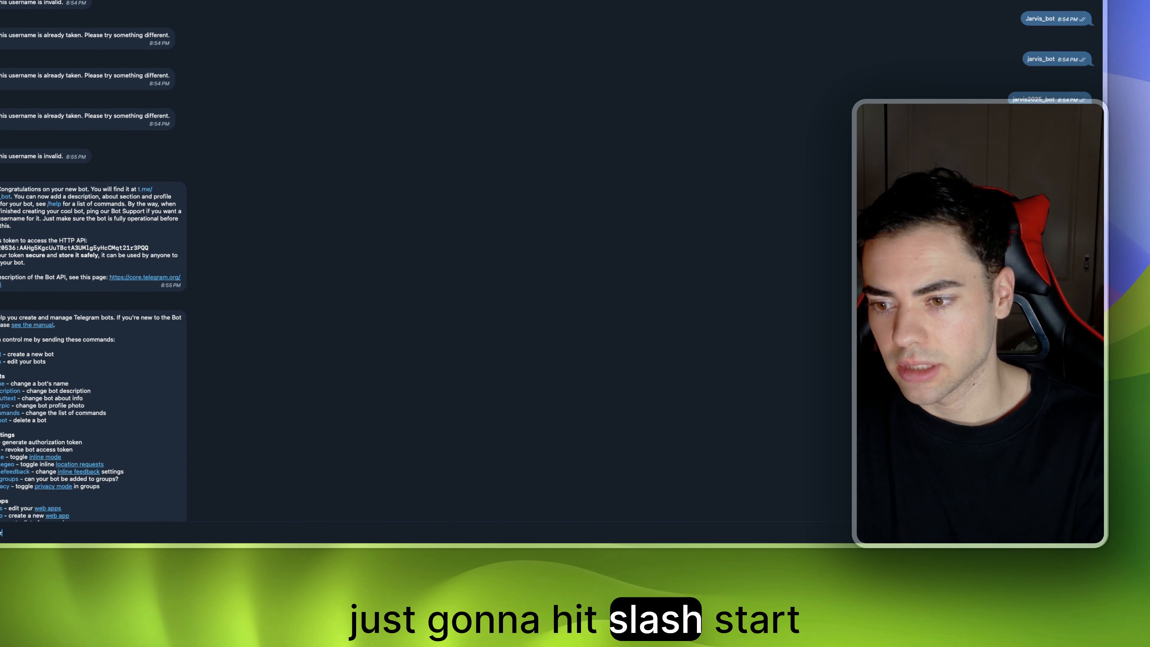
{"action": "key", "text": "Return"}
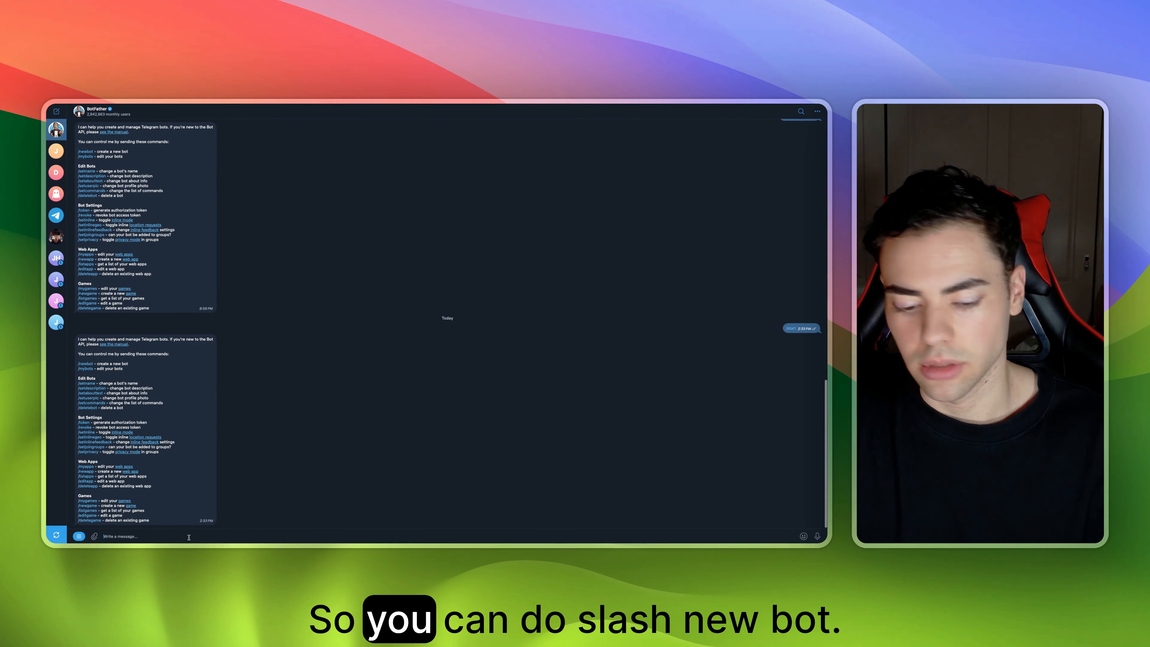
- Create a new bot through BotFather with /newbot, naming it Pete with the username pet_2330_bot
{"action": "type", "text": "/new"}
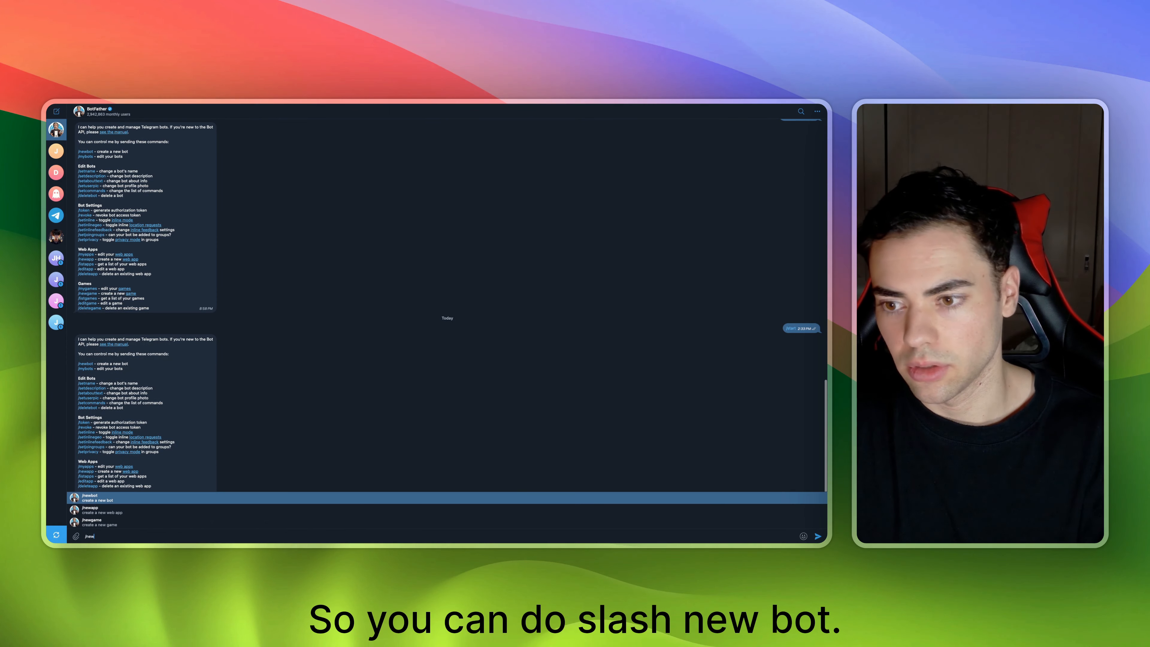
{"action": "key", "text": "Return"}
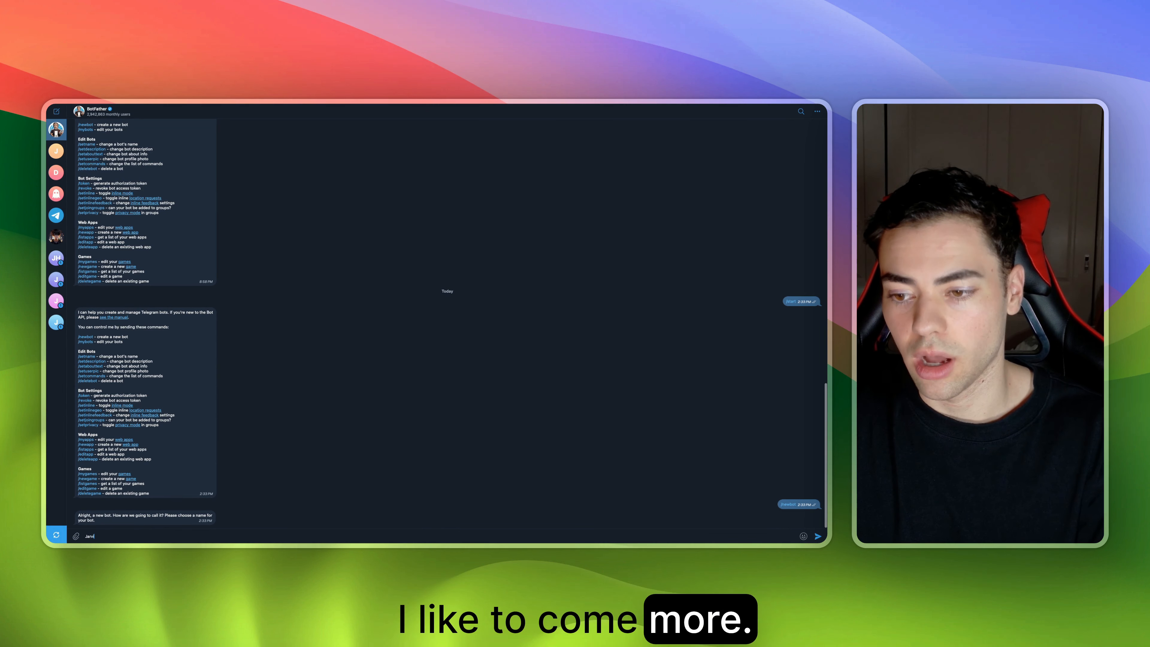
{"action": "key", "text": "BackSpace"}
{"action": "key", "text": "BackSpace"}
{"action": "key", "text": "BackSpace"}
{"action": "key", "text": "BackSpace"}
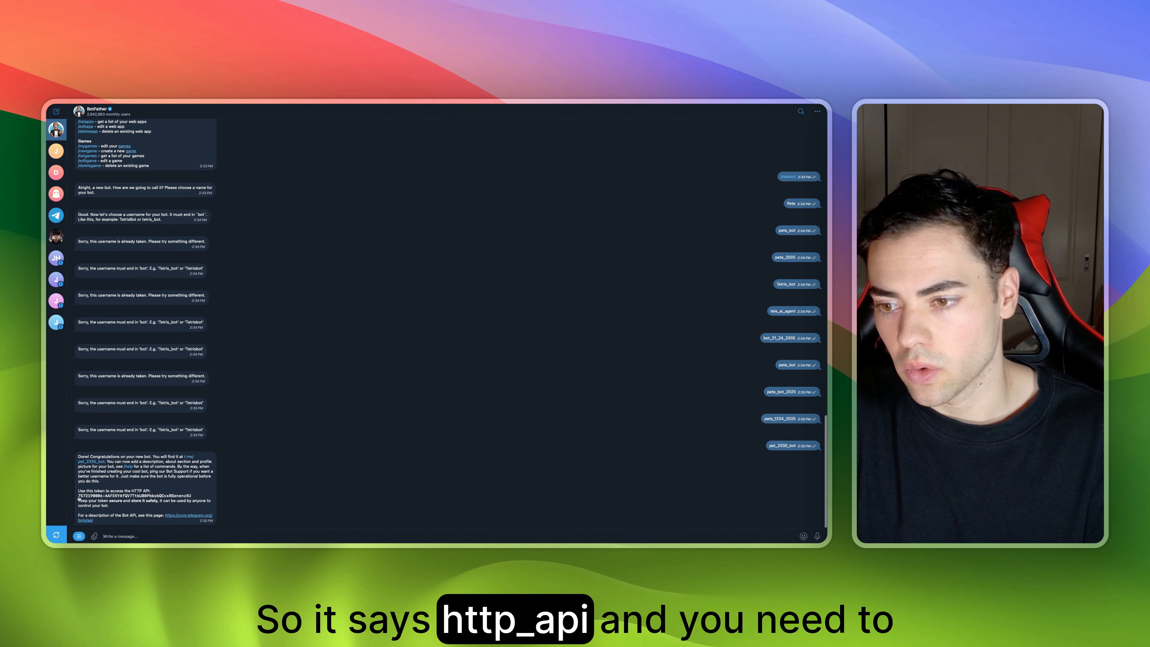
- Copy the new bot's HTTP API token, switch back to n8n in Chrome and paste it into the credential's Access Token field
{"action": "left_click_drag", "start_coordinate": [78, 498], "coordinate": [193, 499]}
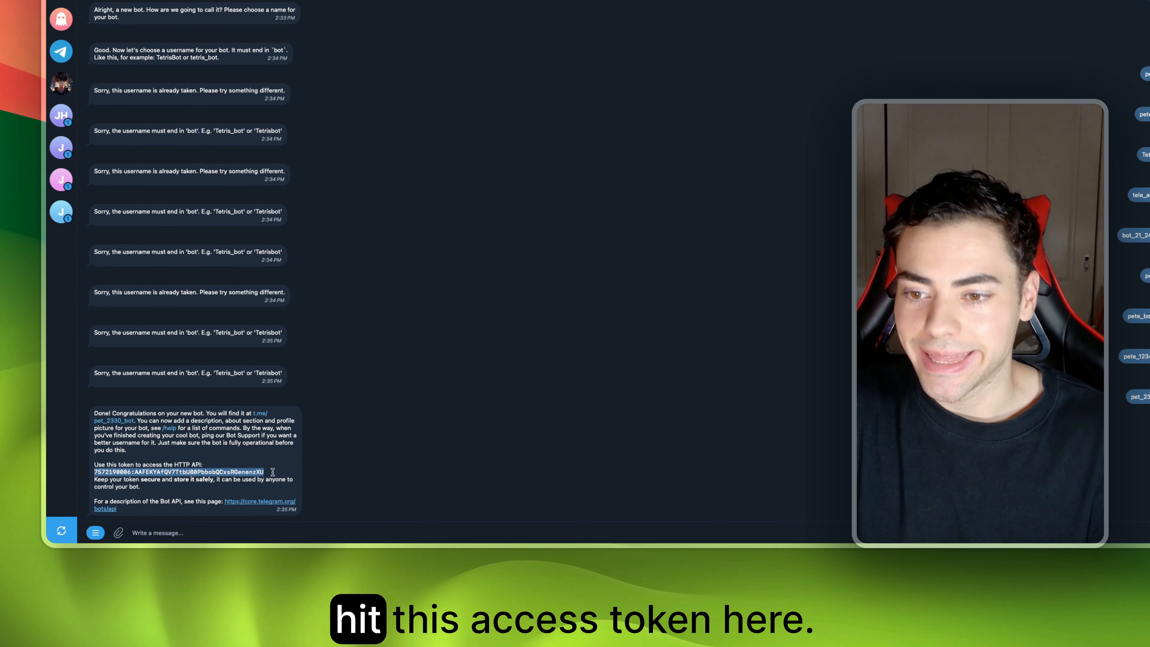
{"action": "mouse_move", "coordinate": [433, 531]}
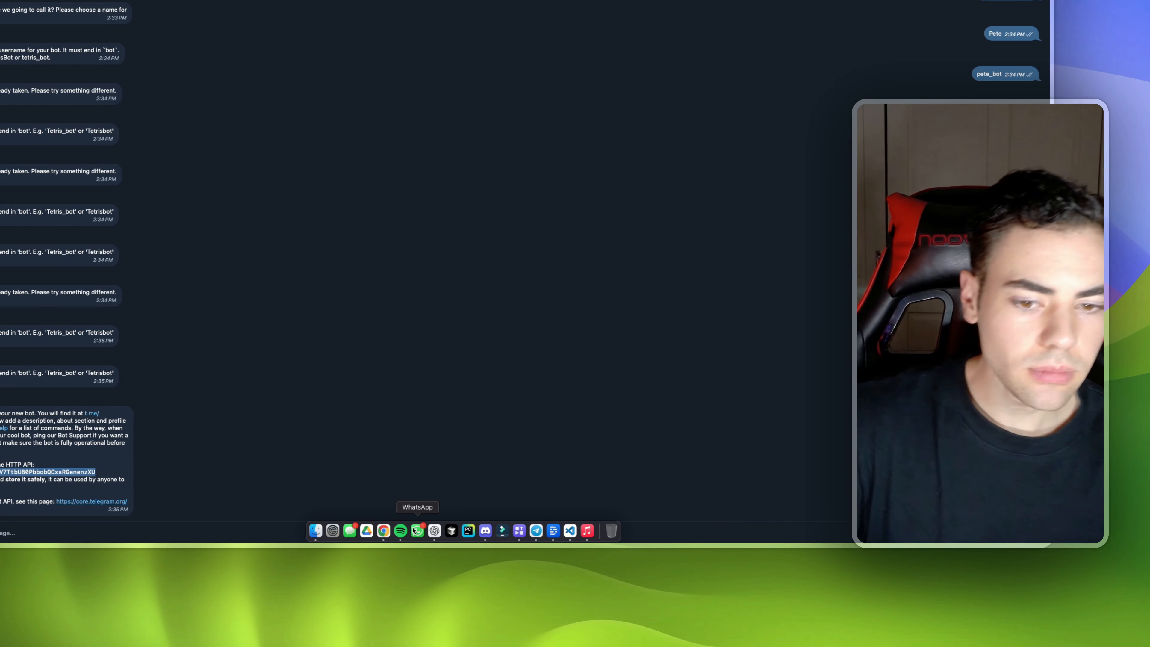
{"action": "left_click", "coordinate": [386, 529]}
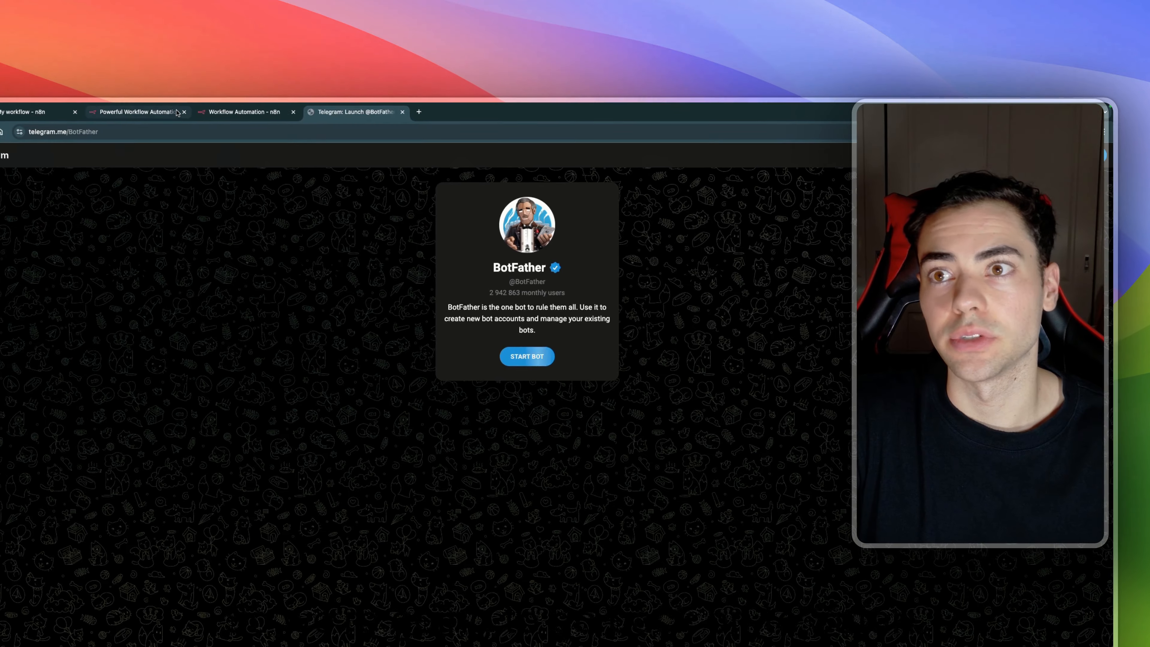
{"action": "left_click", "coordinate": [176, 113]}
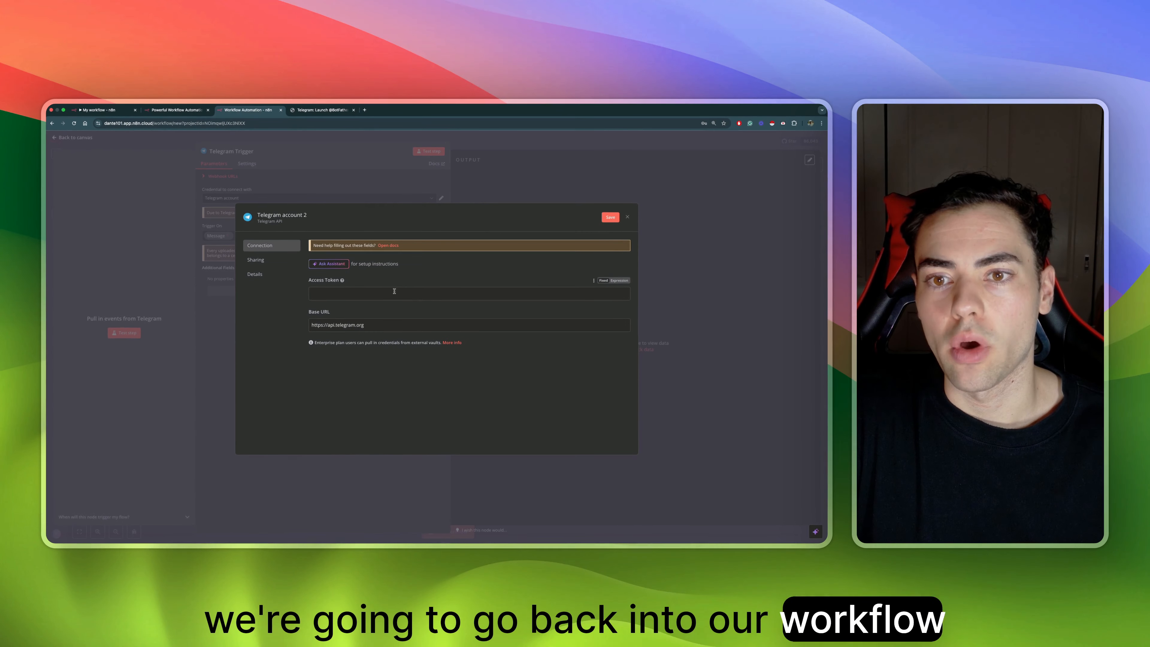
{"action": "right_click", "coordinate": [395, 292]}
{"action": "left_click", "coordinate": [362, 326]}
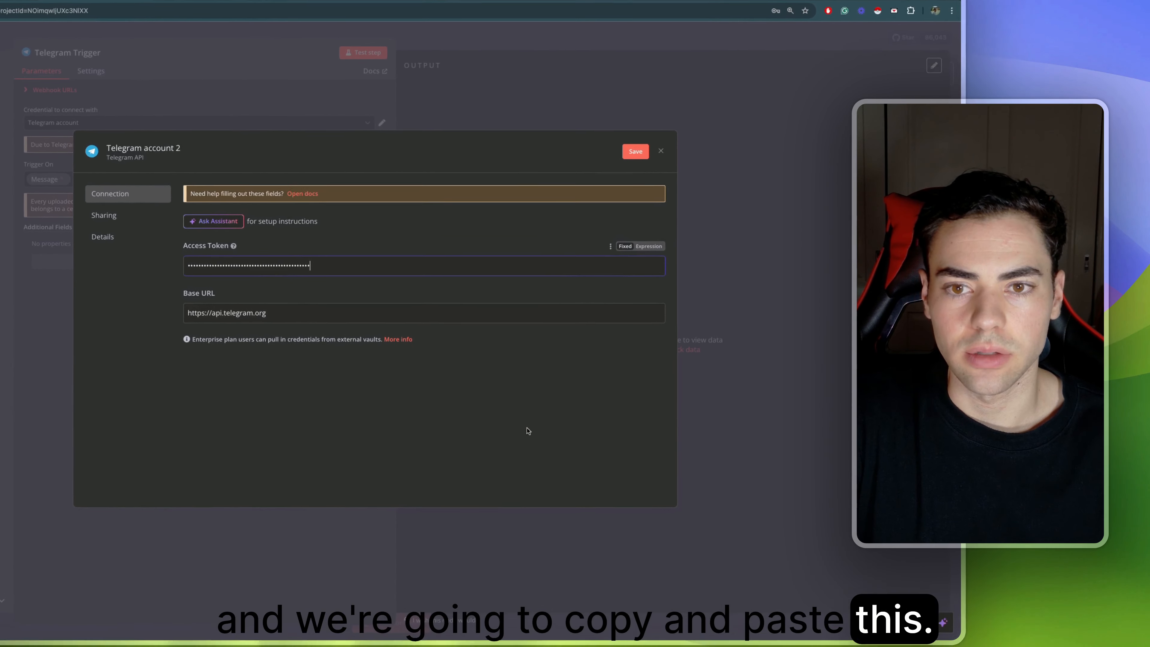
- Close the new Telegram credential without saving and return from the trigger settings to the workflow canvas
{"action": "left_click", "coordinate": [526, 427]}
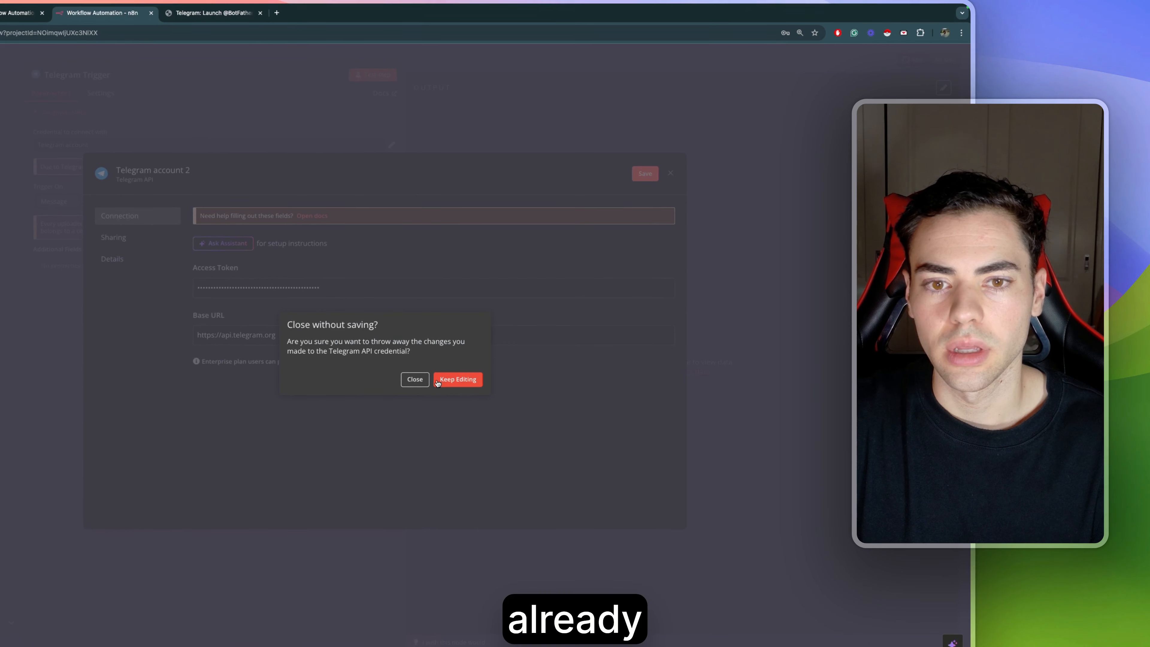
{"action": "left_click", "coordinate": [456, 354]}
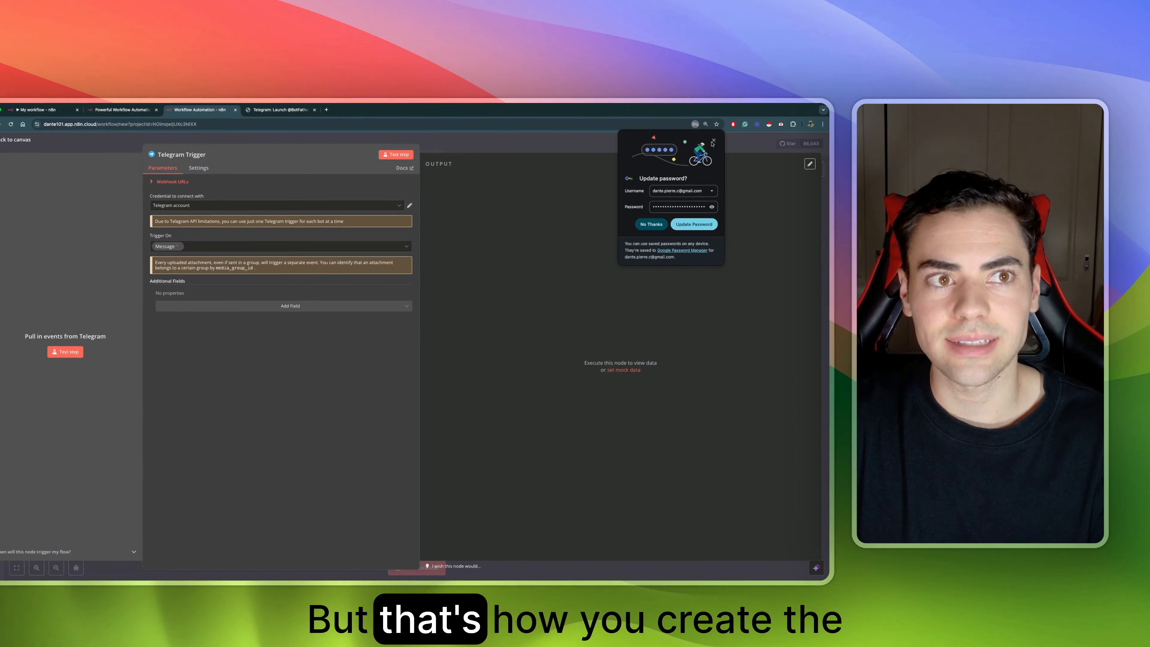
{"action": "left_click", "coordinate": [811, 54]}
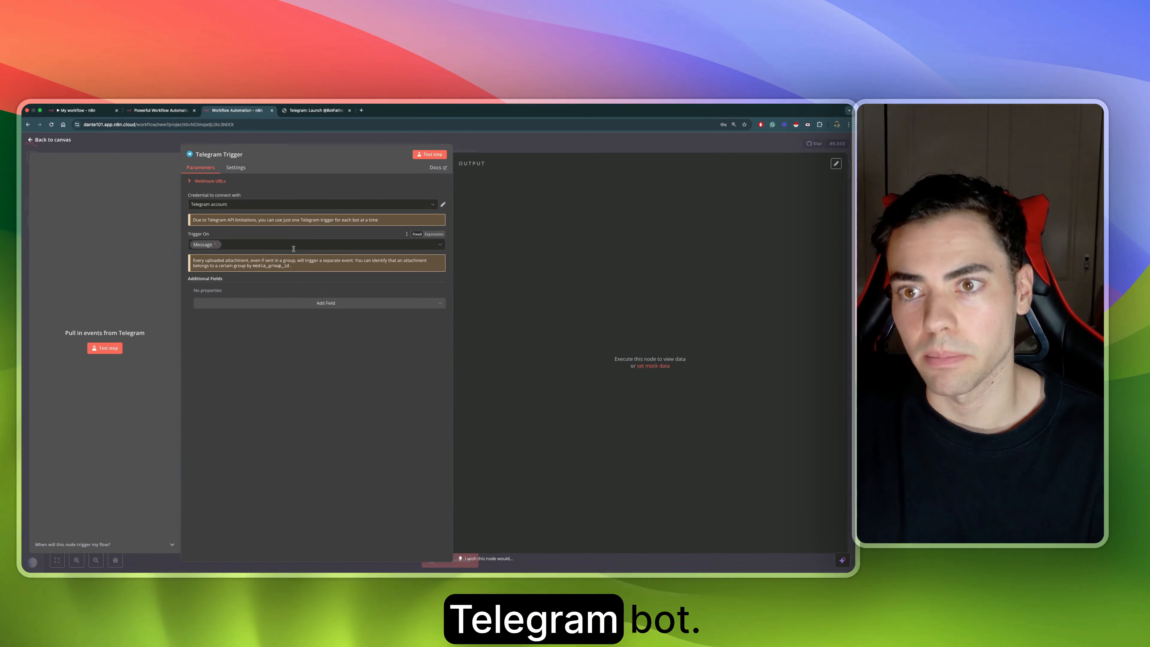
{"action": "key", "text": "Escape"}
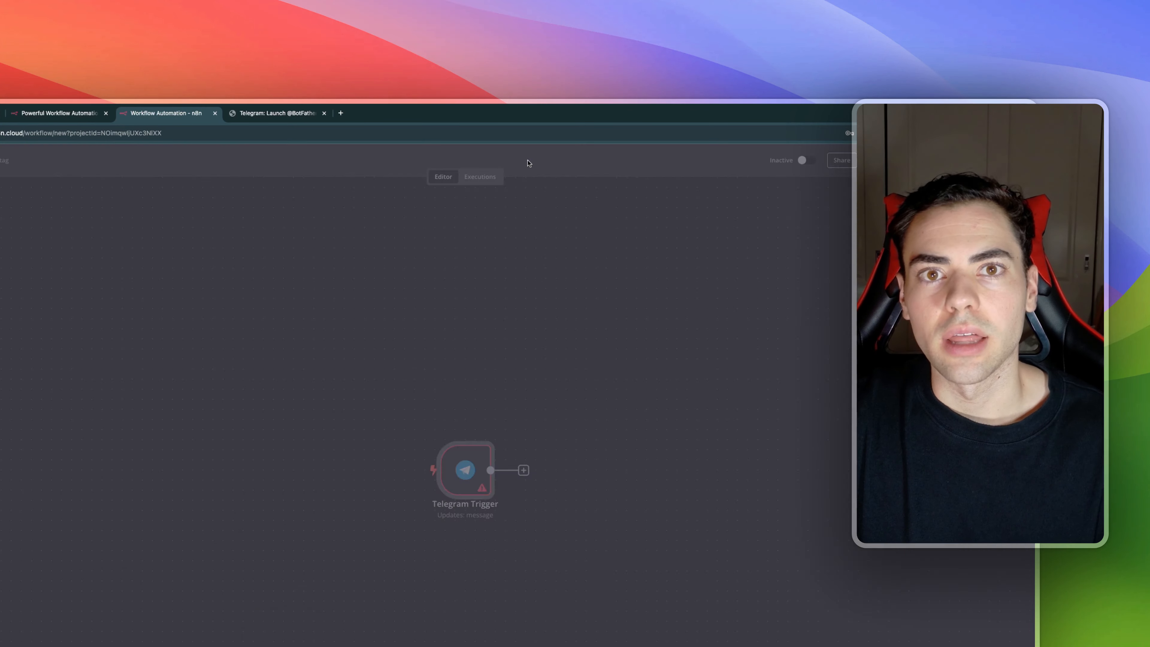
- Add an Edit Fields (Set) data transformation node after the Telegram Trigger
{"action": "left_click", "coordinate": [487, 385]}
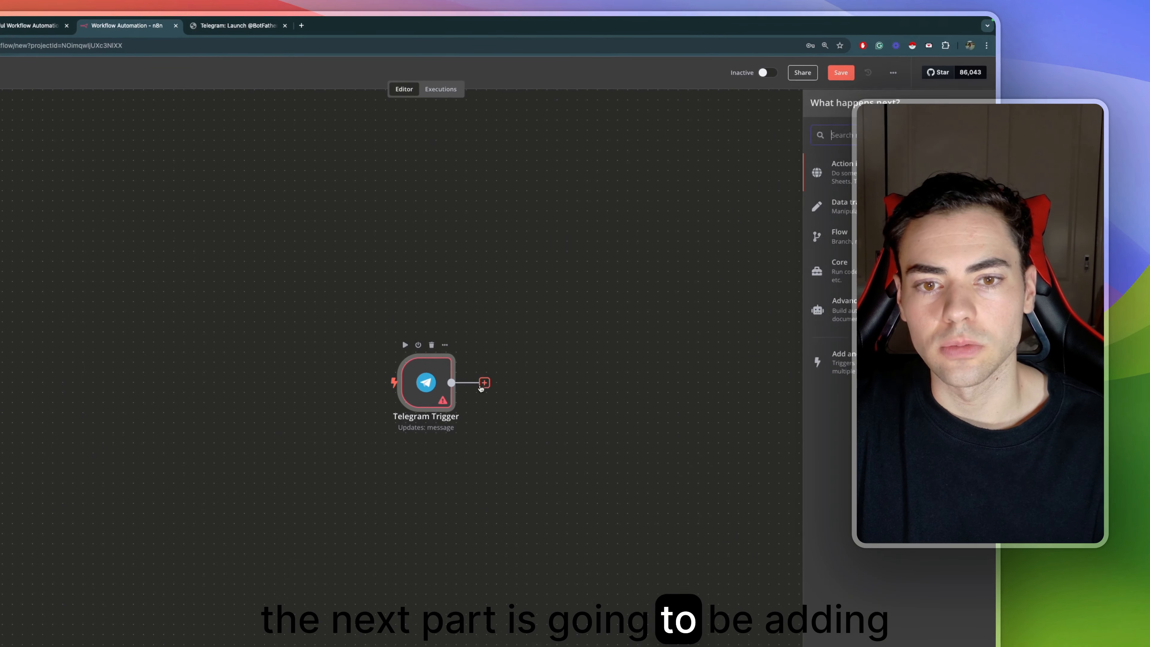
{"action": "left_click", "coordinate": [856, 211]}
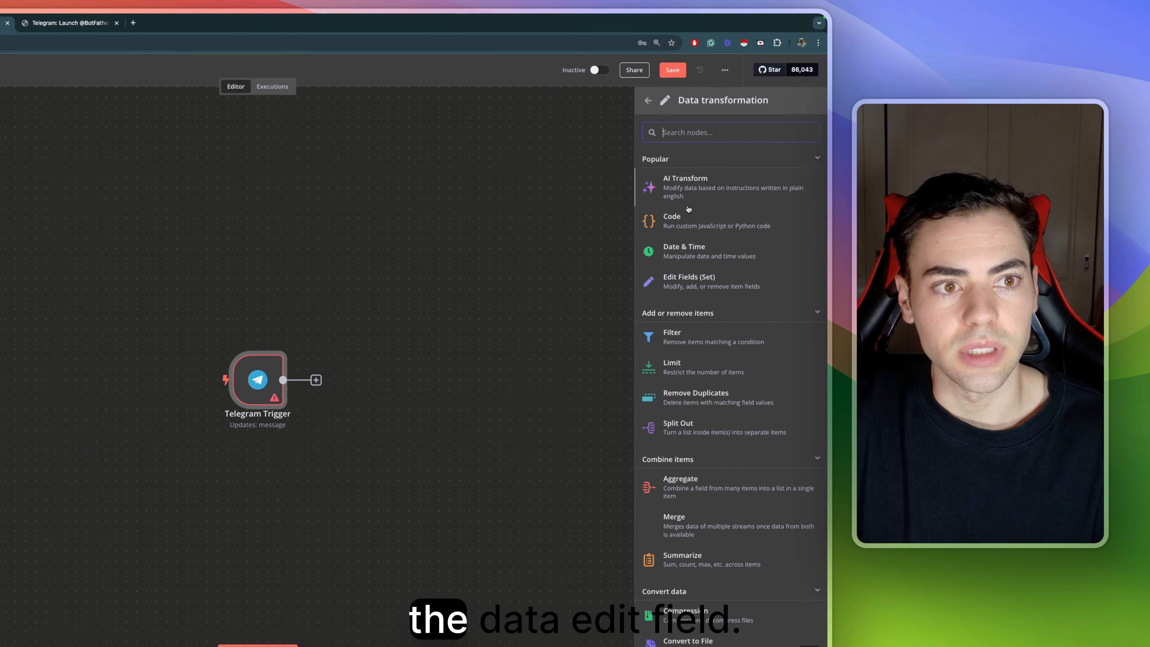
{"action": "left_click", "coordinate": [680, 294]}
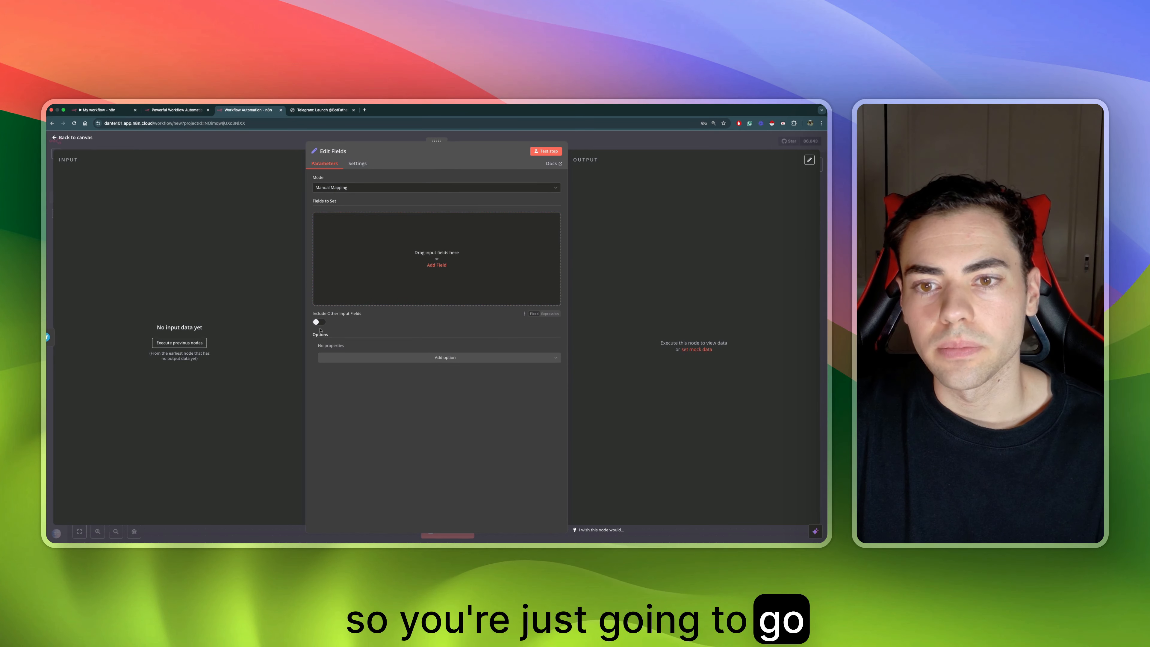
- Add a string field named text to the fields set by the Edit Fields node
{"action": "left_click", "coordinate": [363, 358]}
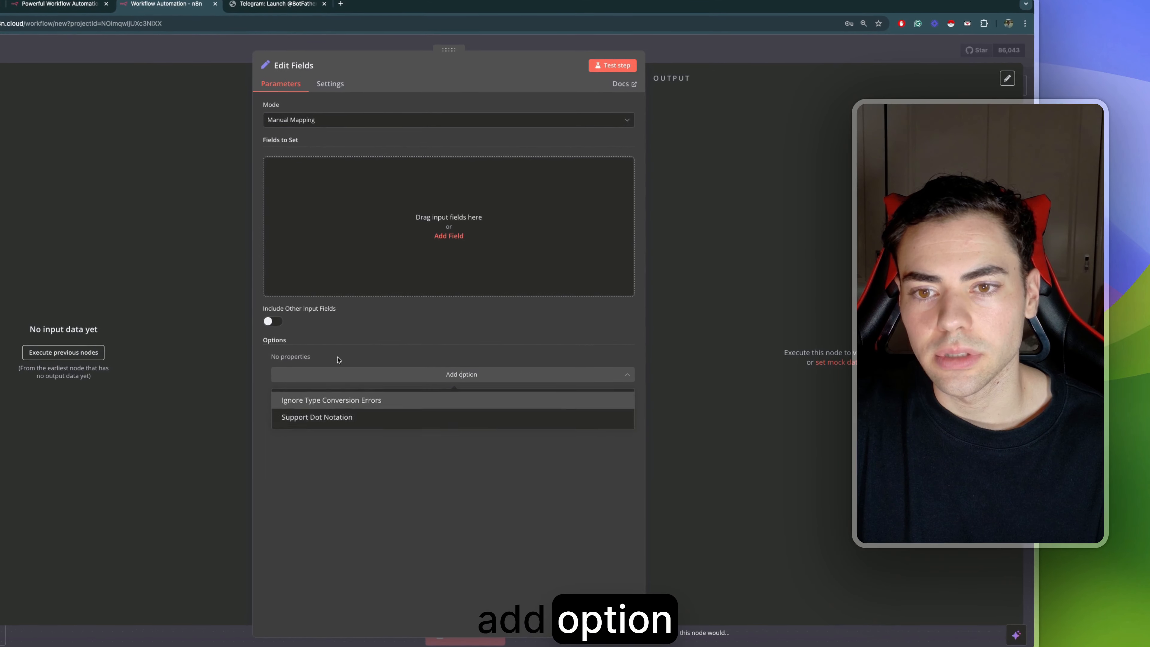
{"action": "left_click", "coordinate": [391, 234]}
{"action": "left_click", "coordinate": [349, 213]}
{"action": "type", "text": "text"}
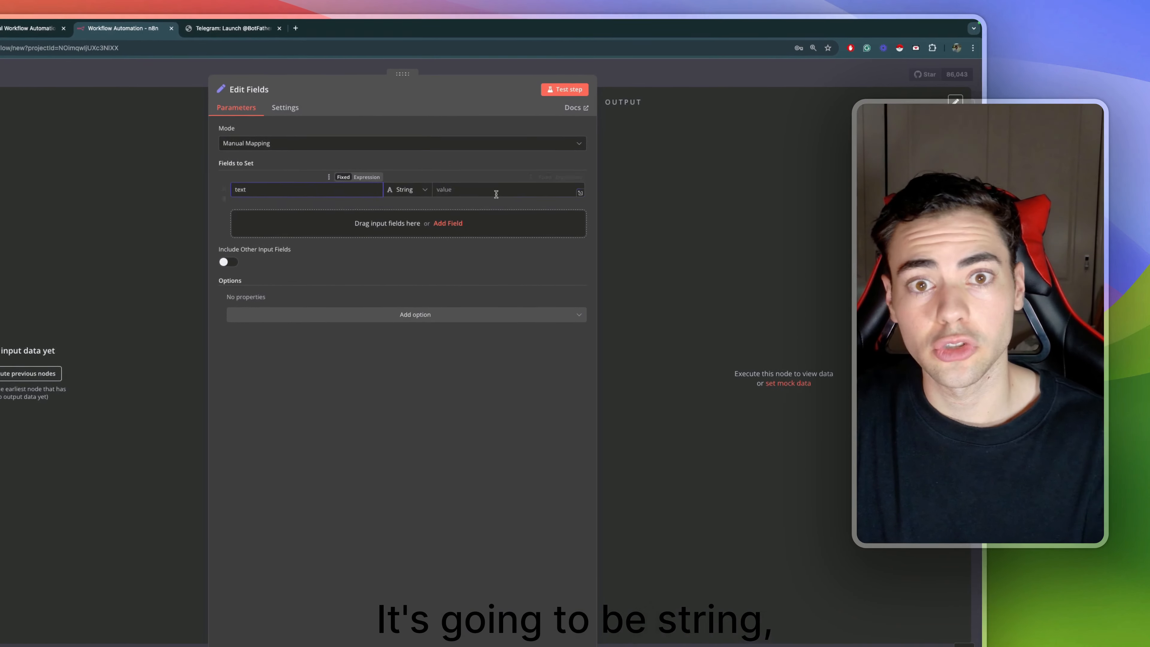
- Switch the text field's value to an expression, enter {{ $json }} and return to the workflow canvas
{"action": "left_click", "coordinate": [502, 202]}
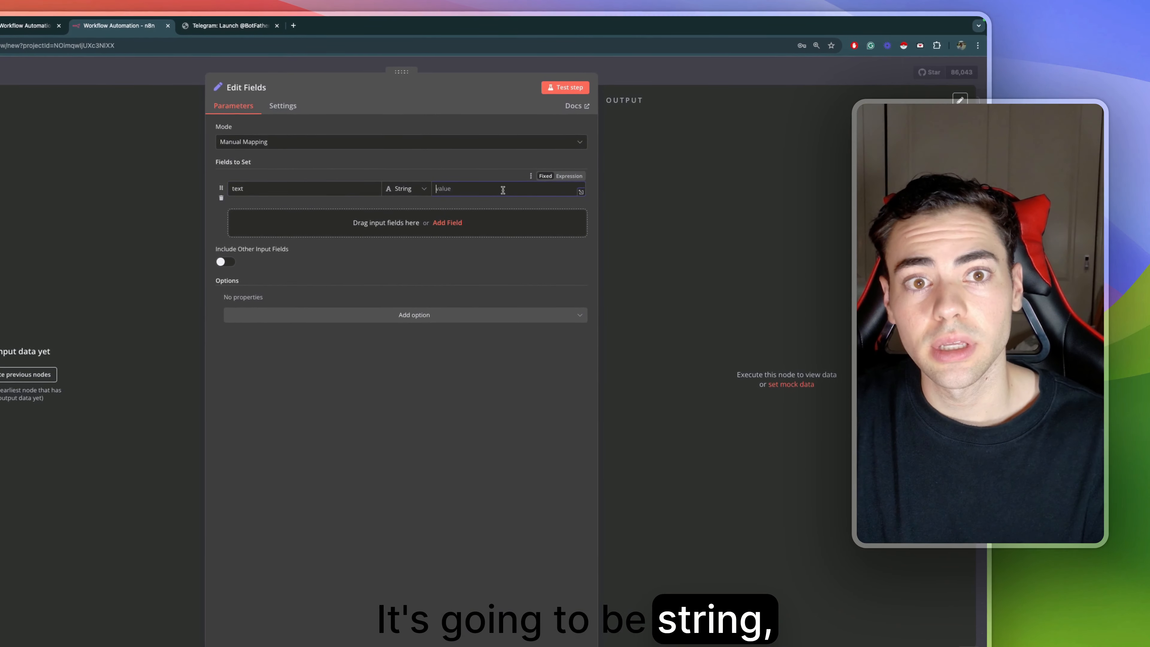
{"action": "left_click", "coordinate": [560, 177]}
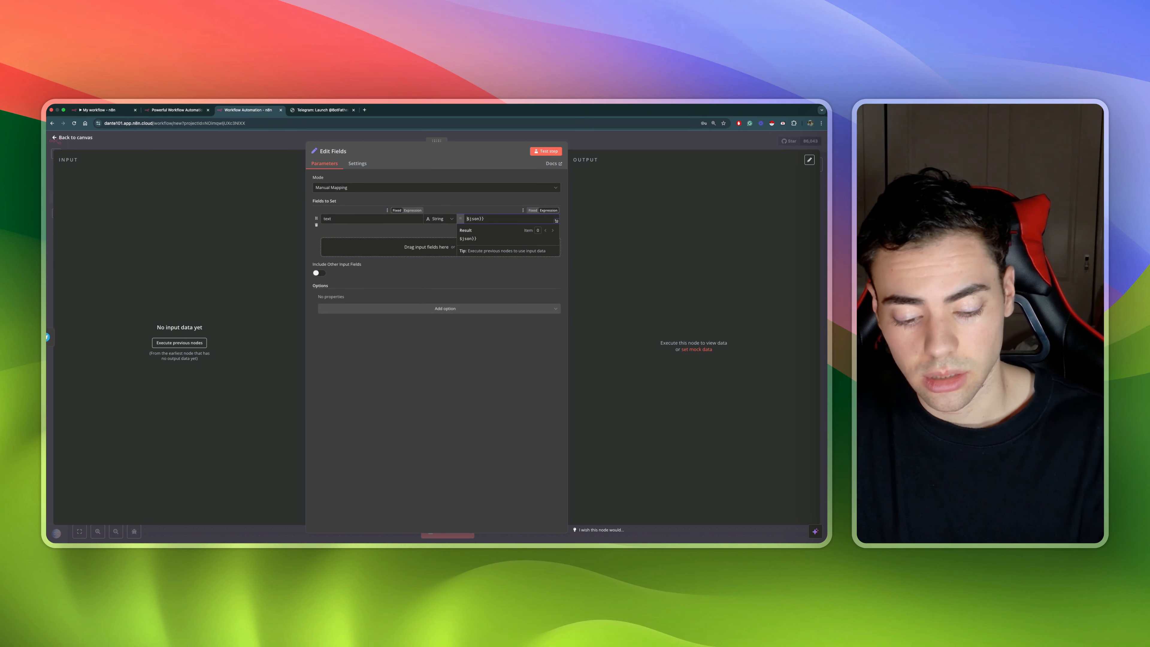
{"action": "type", "text": "{"}
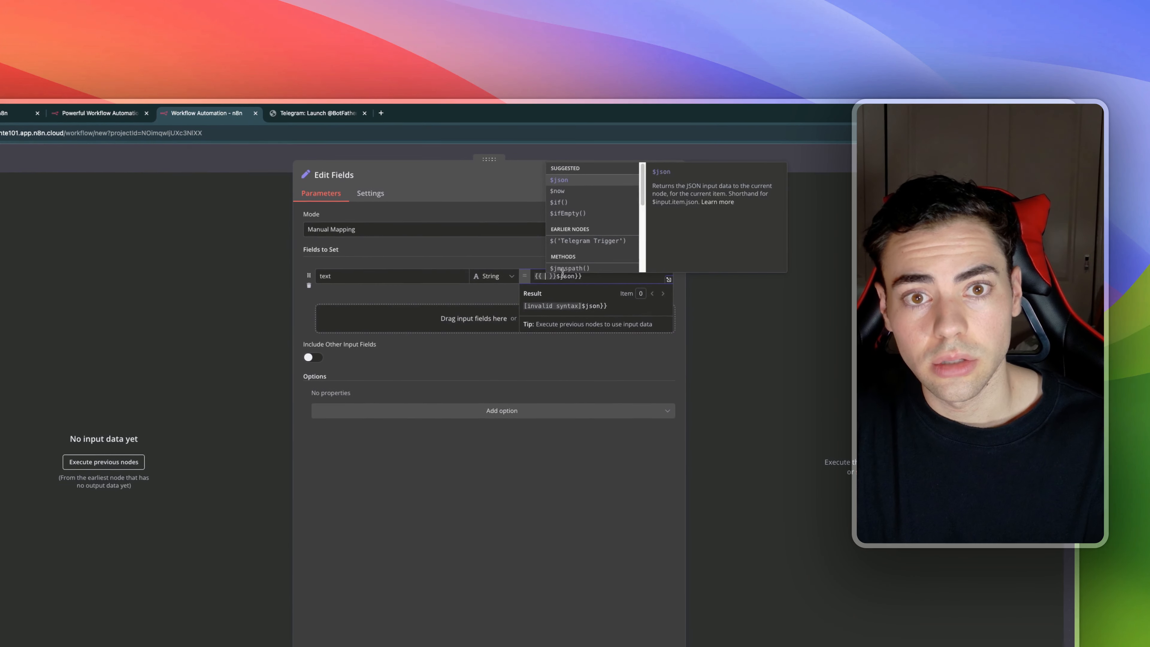
{"action": "key", "text": "BackSpace"}
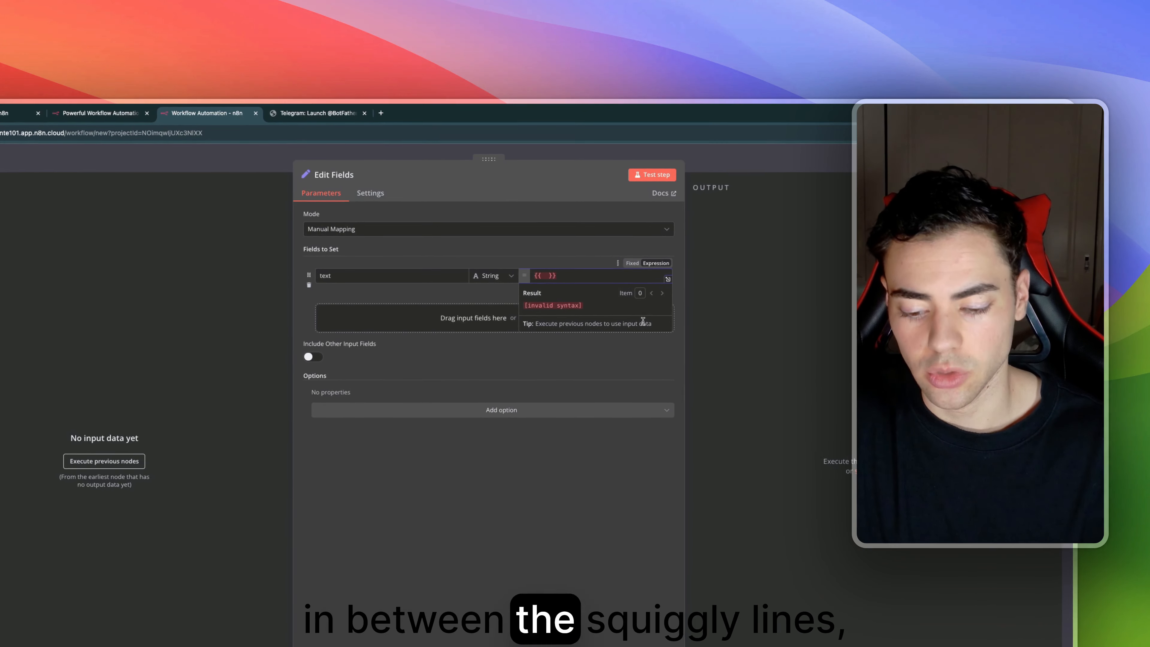
{"action": "type", "text": "$json"}
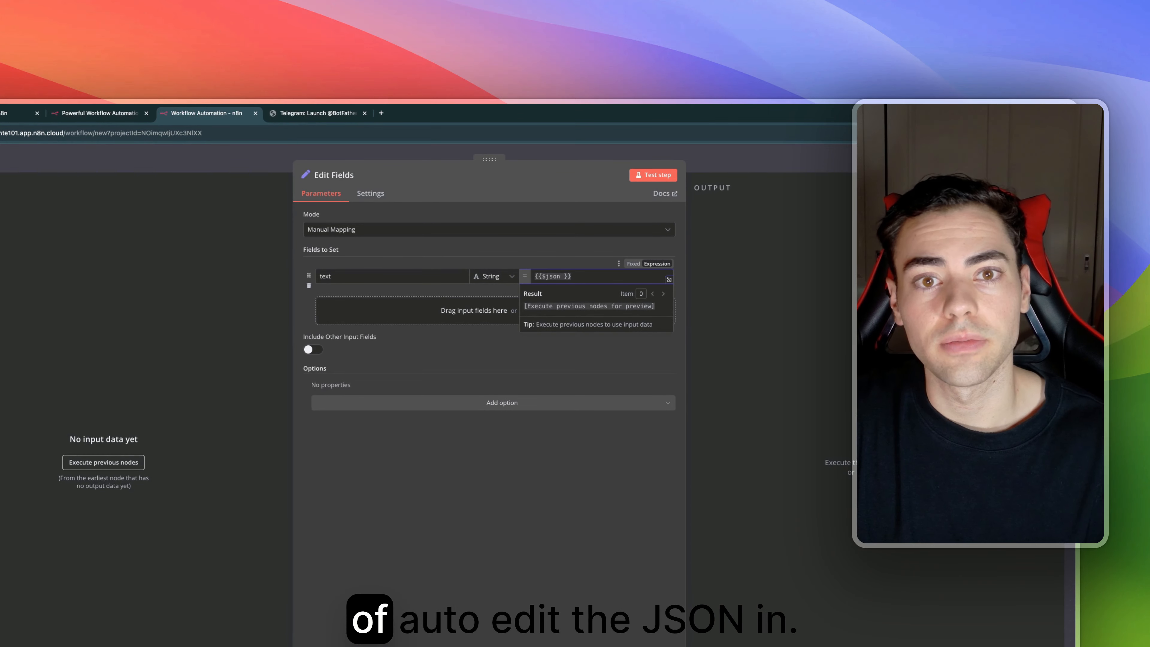
{"action": "key", "text": "BackSpace"}
{"action": "left_click", "coordinate": [610, 484]}
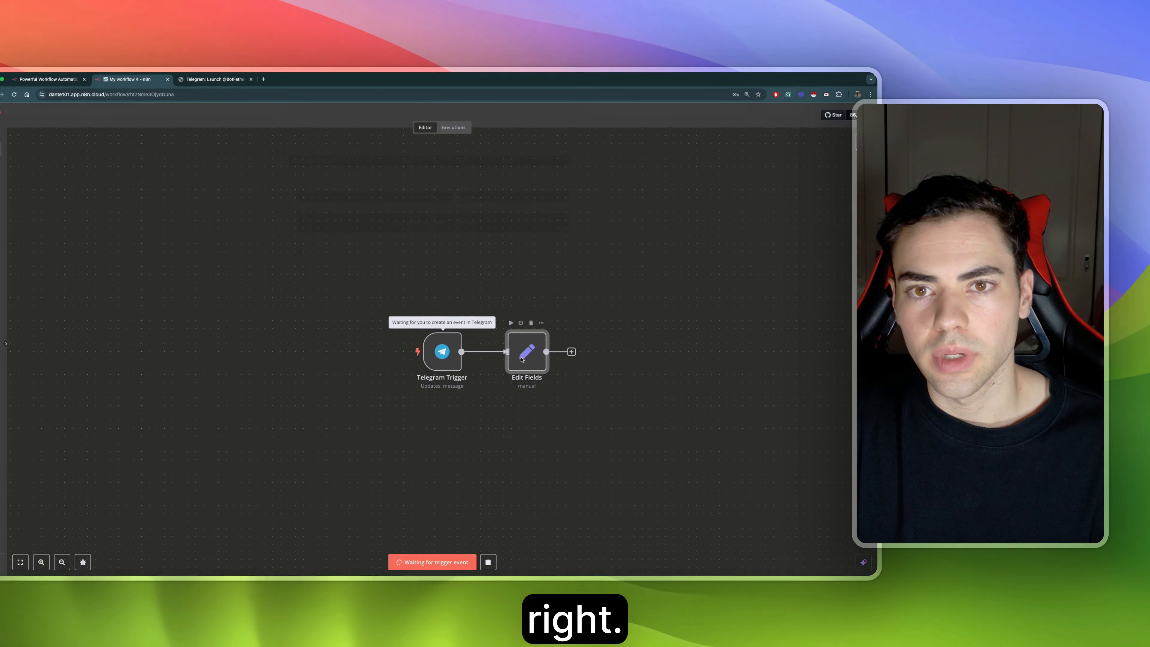
- Reopen the Edit Fields node, set the text field's value to {{ $json.message.text }} and return to the canvas
{"action": "double_click", "coordinate": [522, 359]}
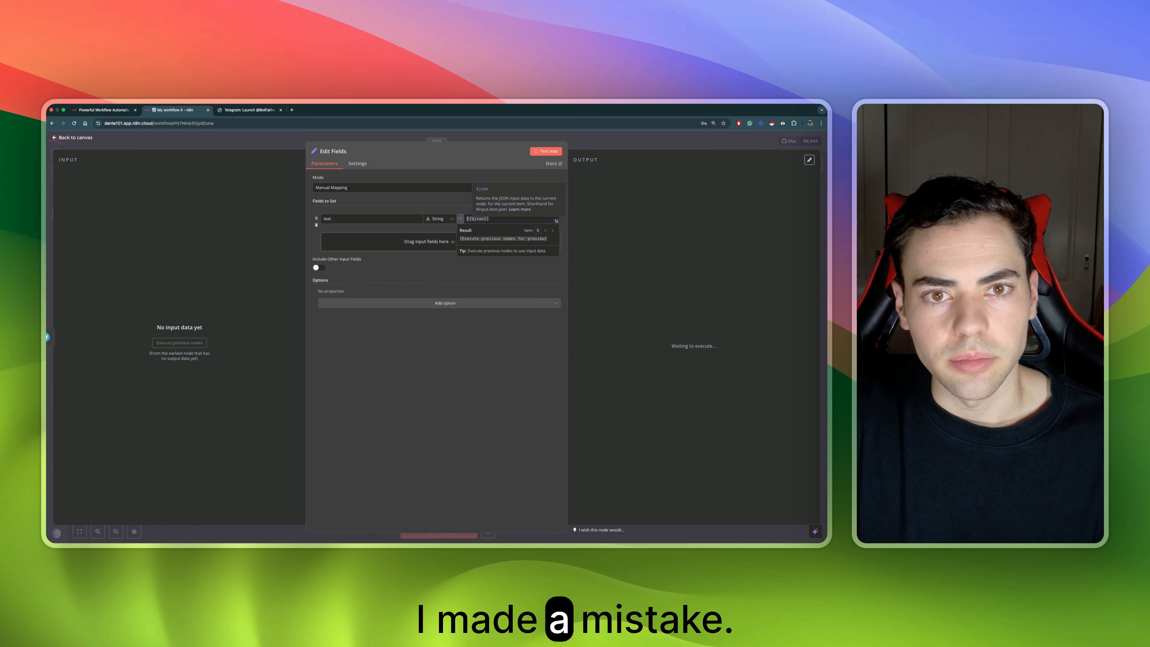
{"action": "type", "text": "$json"}
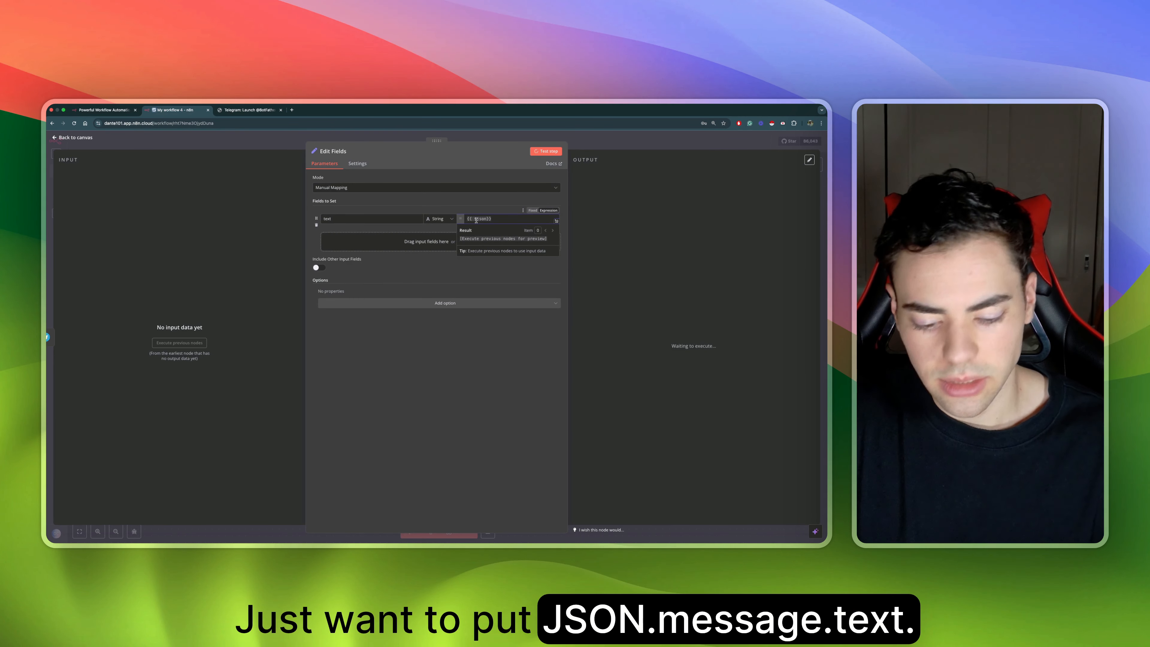
{"action": "type", "text": ".message"}
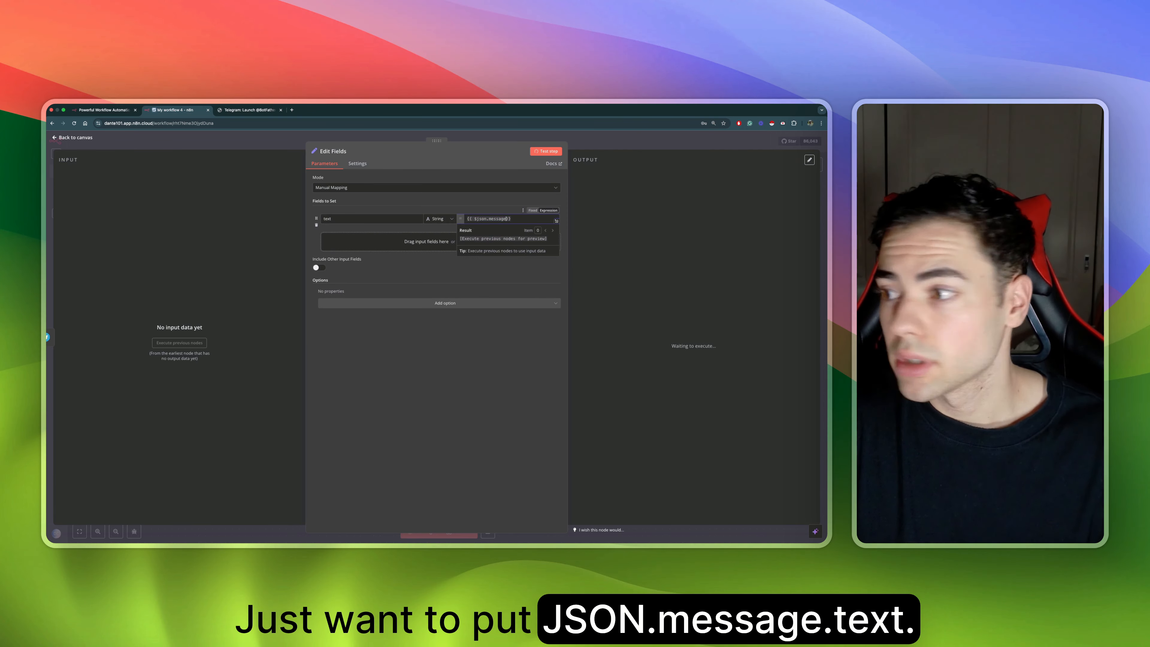
{"action": "type", "text": ".text"}
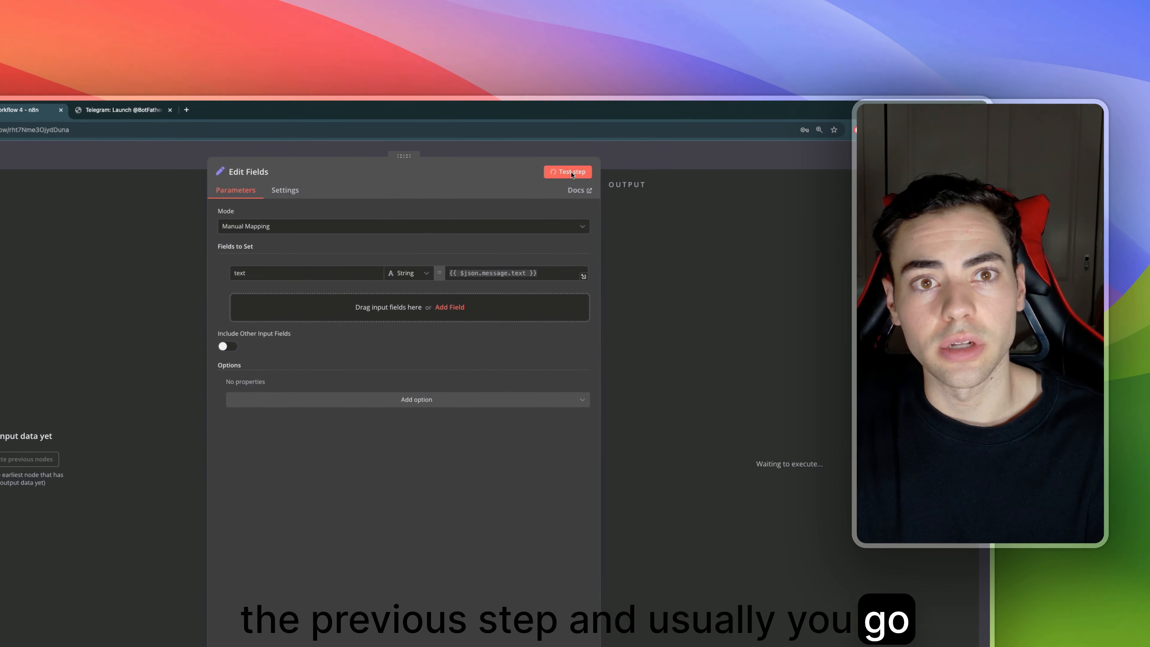
{"action": "left_click", "coordinate": [646, 169]}
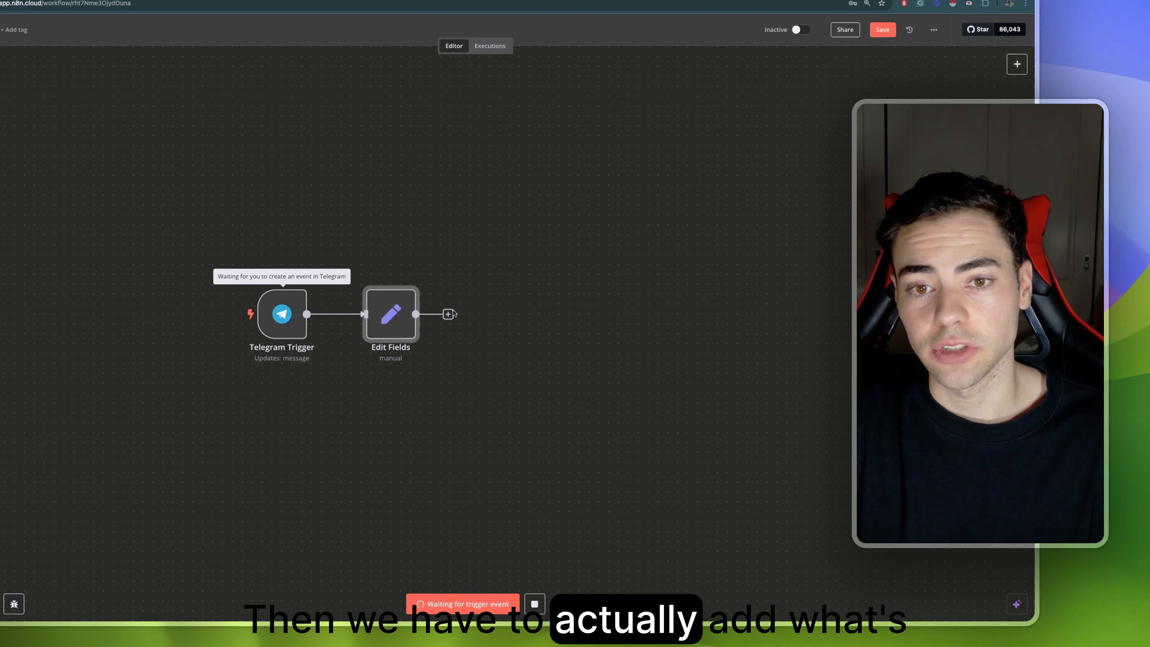
- Add an AI Agent node after Edit Fields and enable Require Specific Output Format for it
{"action": "left_click", "coordinate": [429, 334]}
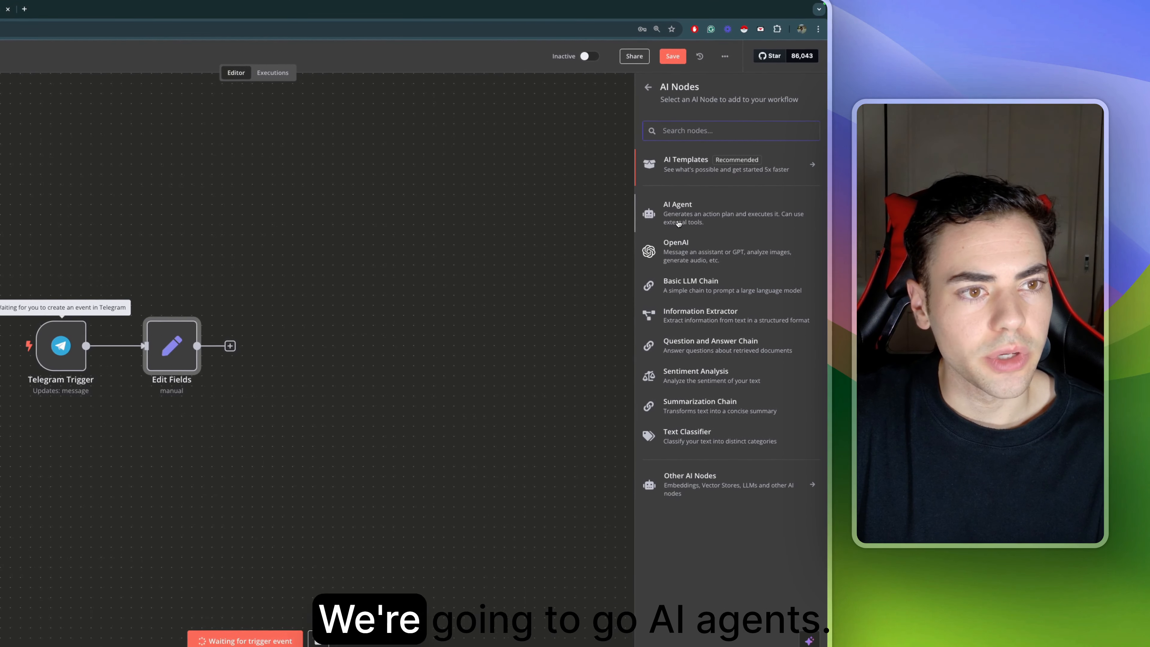
{"action": "left_click", "coordinate": [678, 217]}
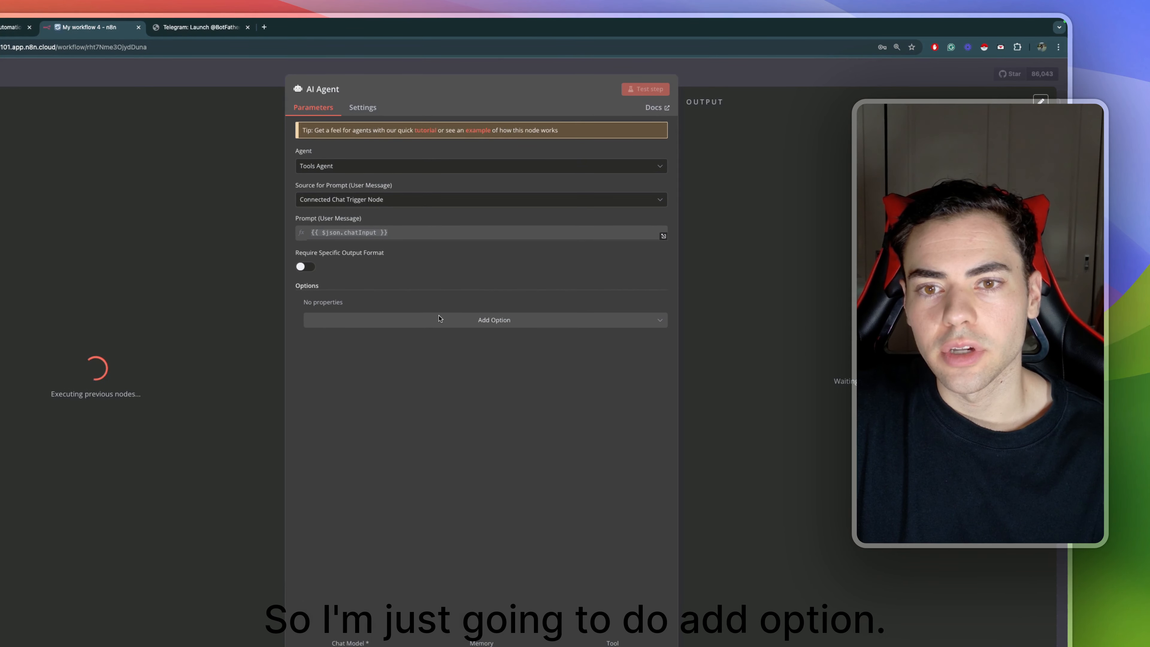
{"action": "left_click", "coordinate": [436, 321]}
{"action": "left_click", "coordinate": [302, 267]}
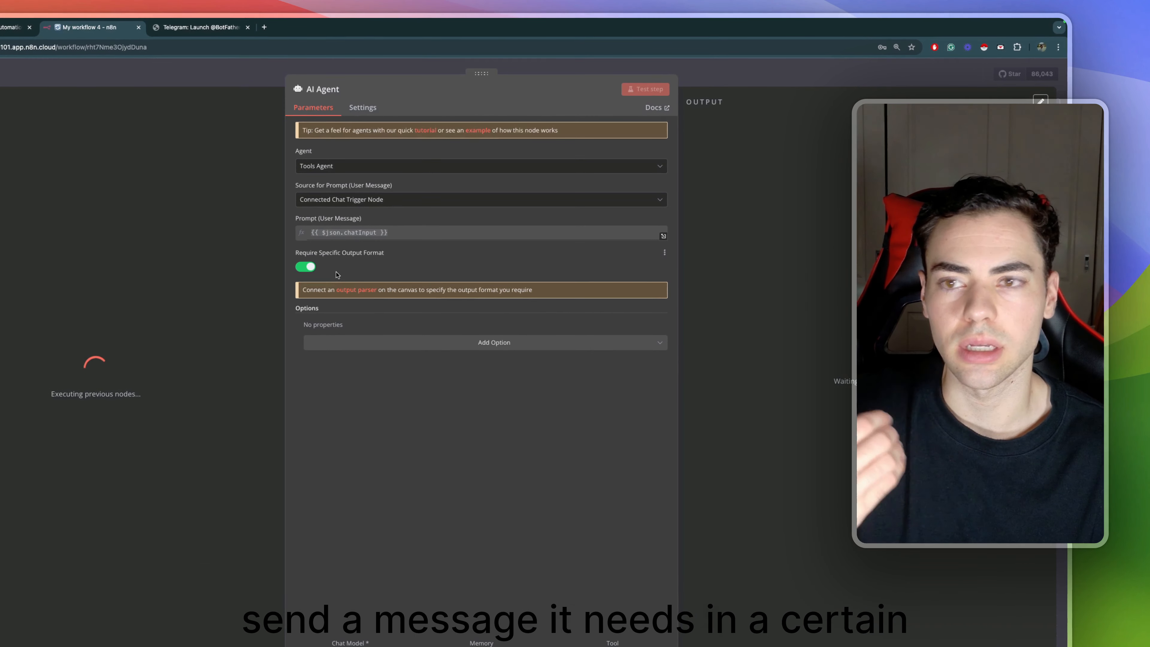
- Set the agent's prompt source to Define below, with the expression {{ $json.text }} as its text
{"action": "left_click", "coordinate": [407, 199]}
{"action": "left_click", "coordinate": [352, 249]}
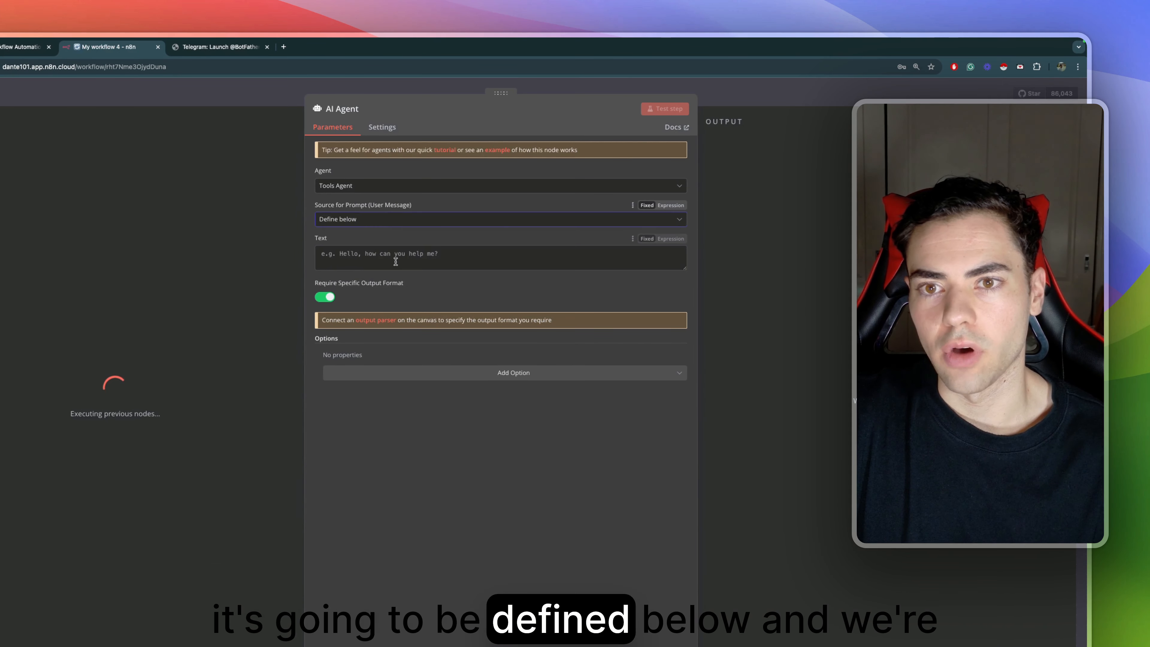
{"action": "left_click", "coordinate": [372, 238]}
{"action": "left_click", "coordinate": [660, 237]}
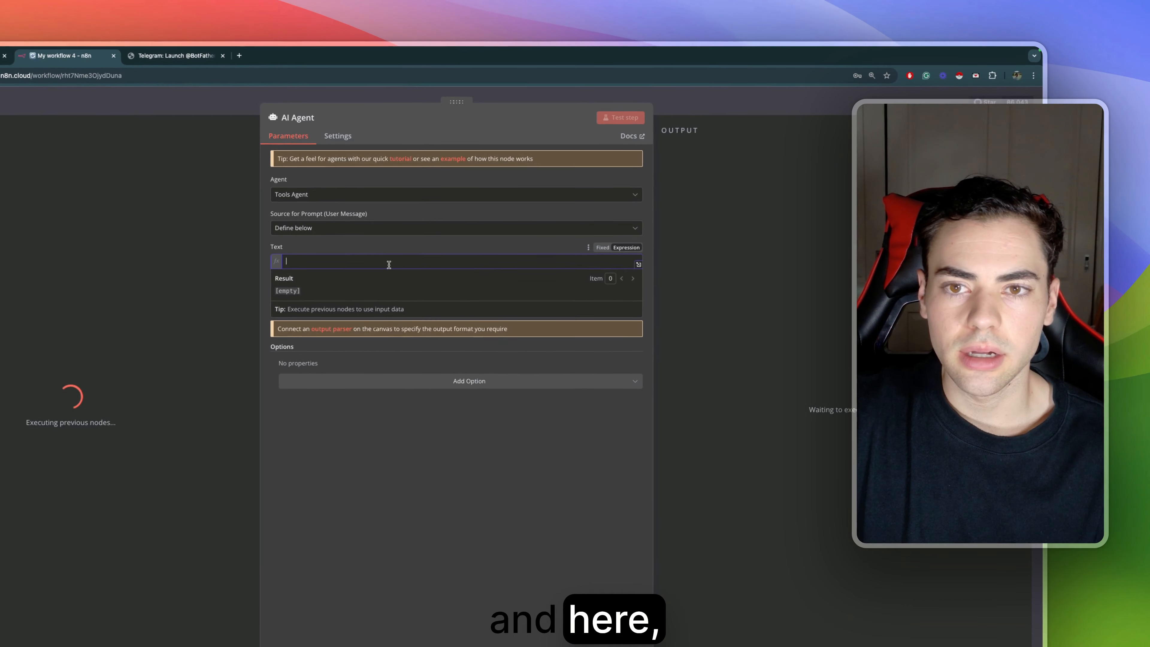
{"action": "type", "text": "{{ $json.text }}"}
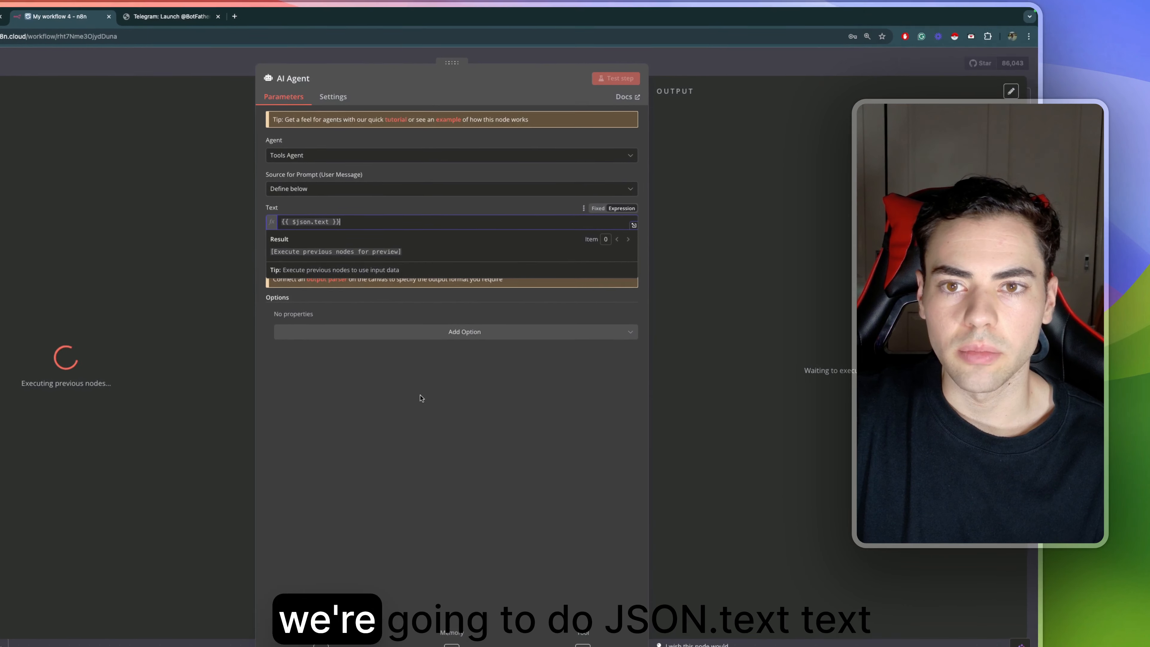
{"action": "left_click", "coordinate": [428, 395]}
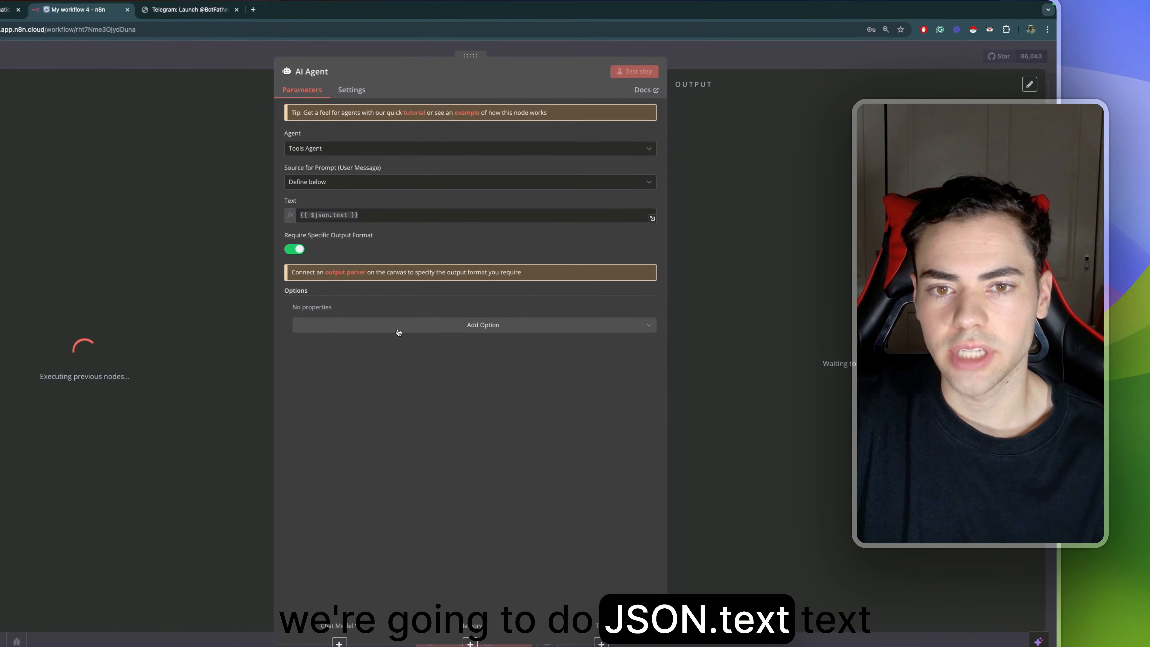
- Add the System Message option to the AI Agent and return to the workflow canvas
{"action": "left_click", "coordinate": [399, 332]}
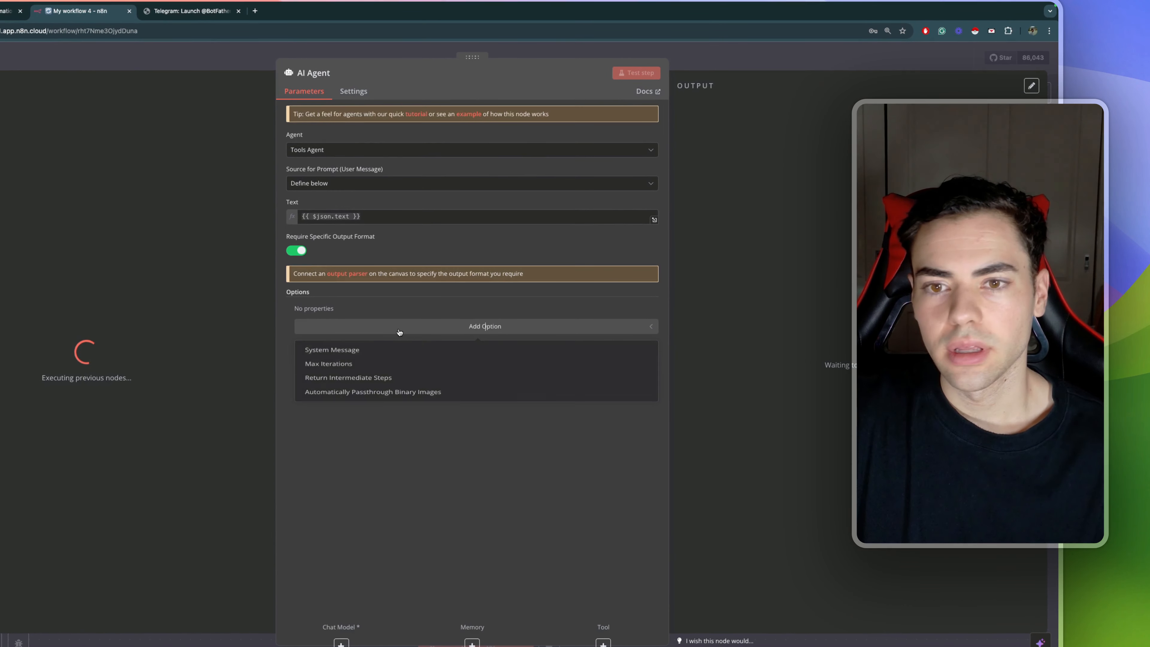
{"action": "left_click", "coordinate": [370, 357]}
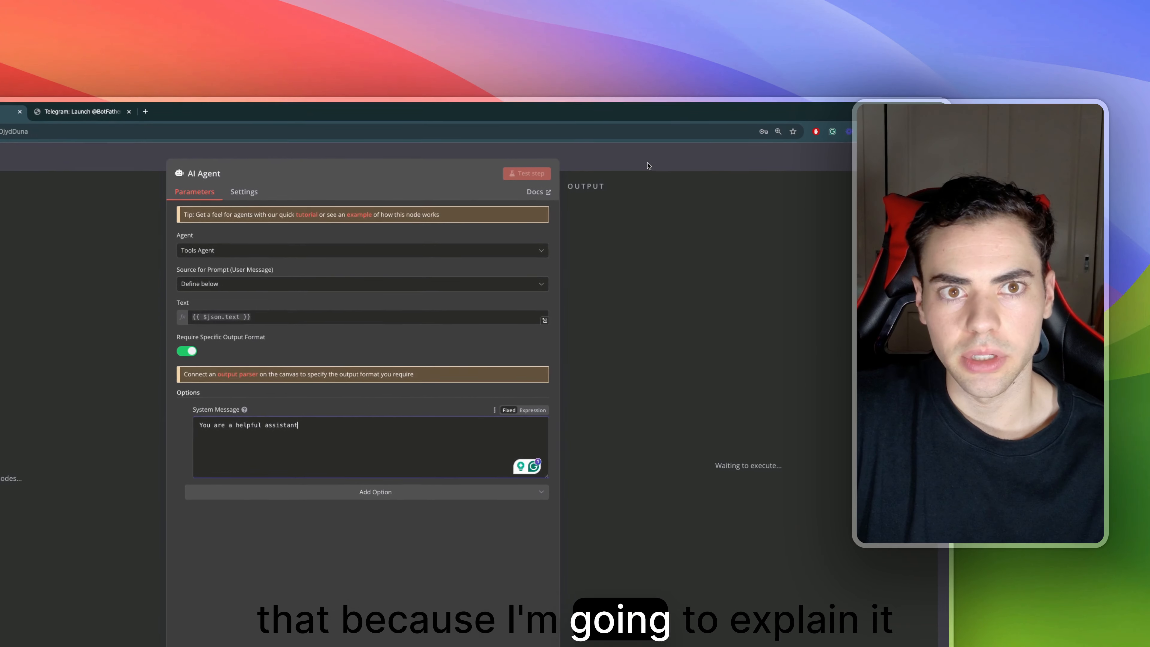
{"action": "left_click", "coordinate": [707, 58]}
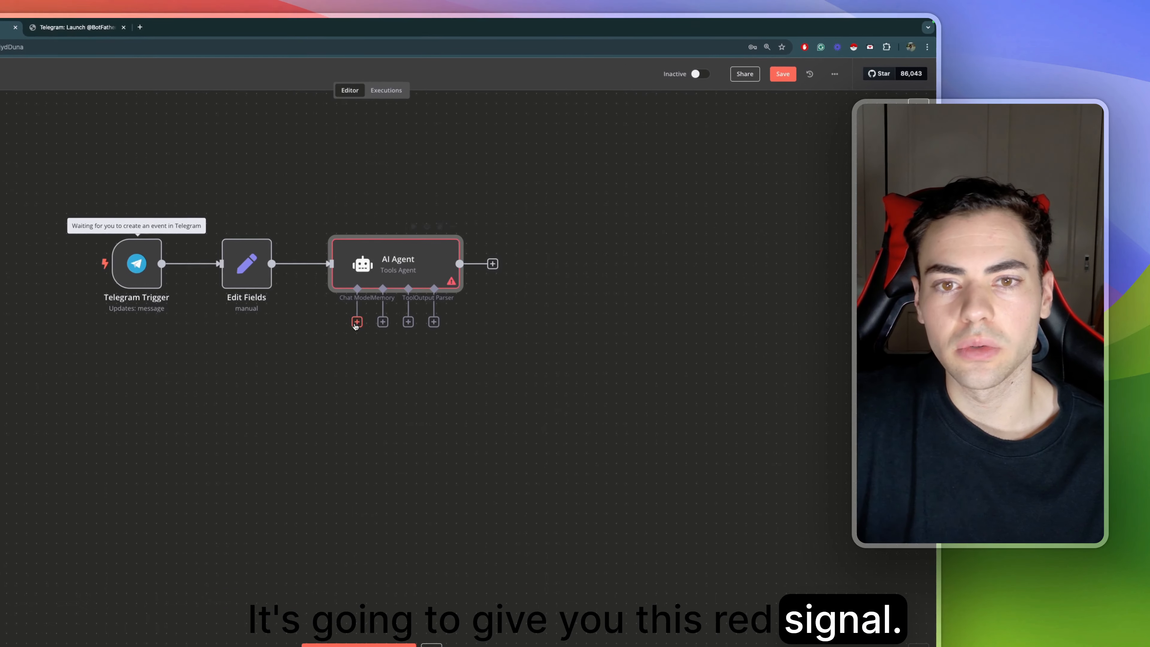
- Attach an OpenAI Chat Model to the AI Agent and start creating a new OpenAI credential for it
{"action": "left_click", "coordinate": [437, 308]}
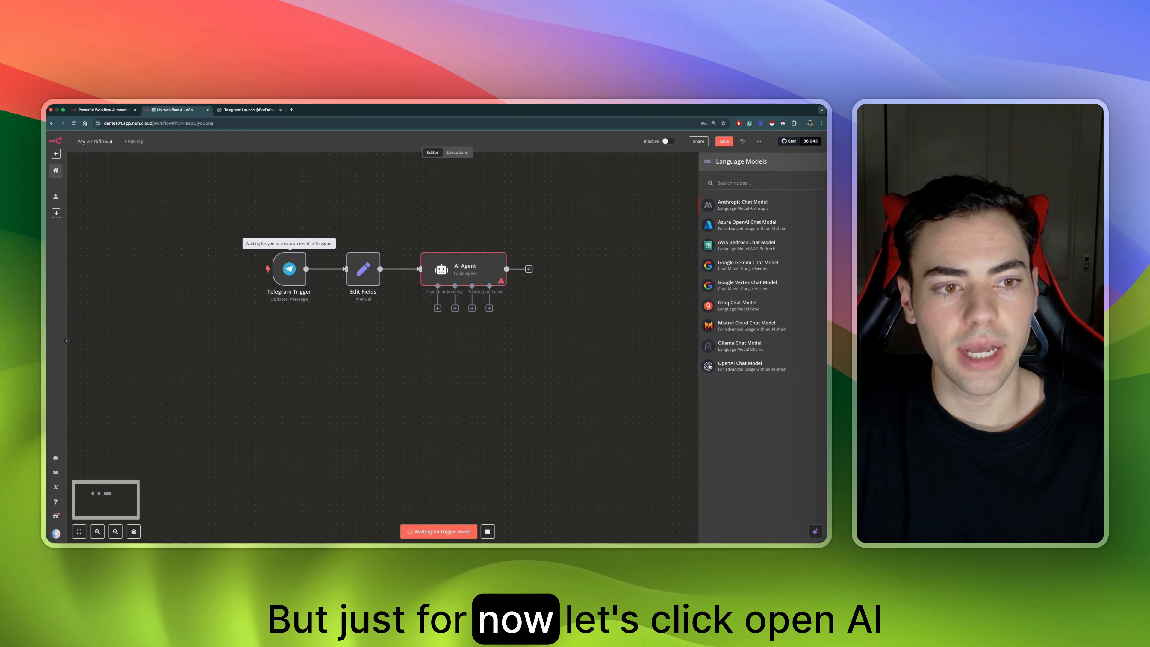
{"action": "left_click", "coordinate": [740, 366]}
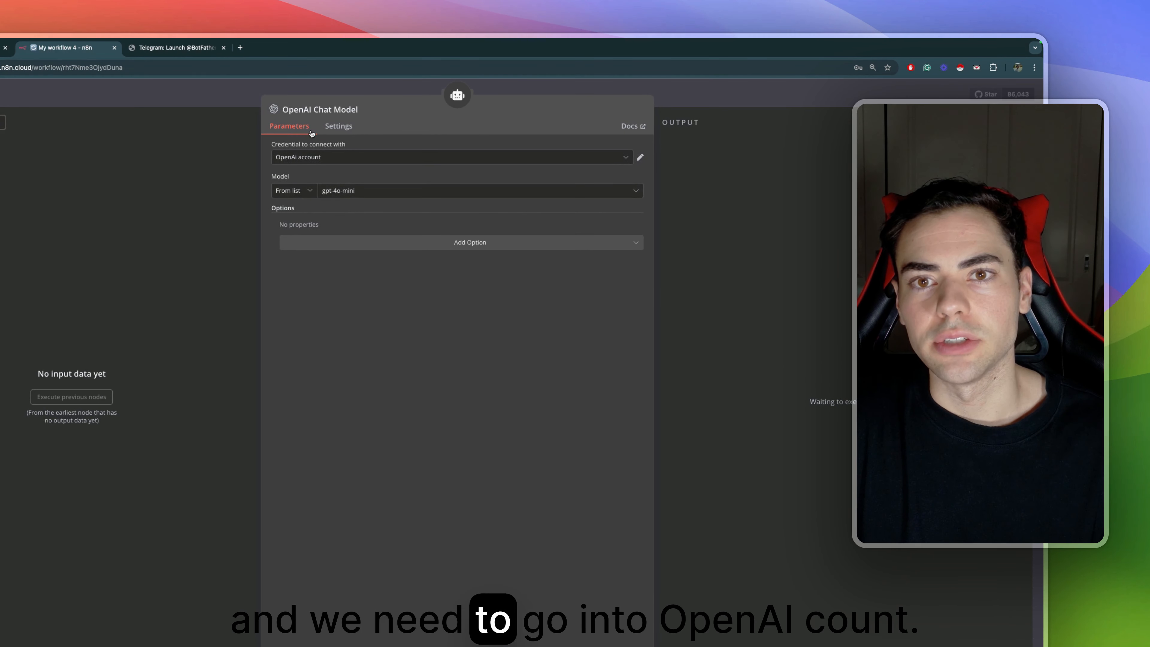
{"action": "left_click", "coordinate": [346, 157]}
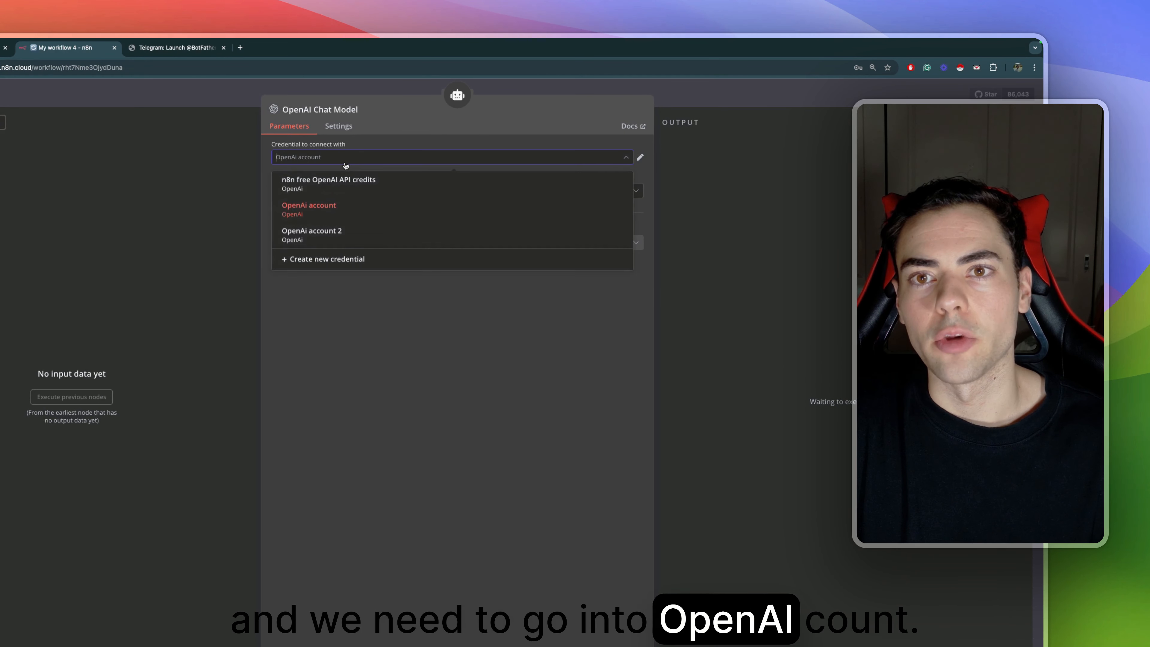
{"action": "left_click", "coordinate": [335, 260]}
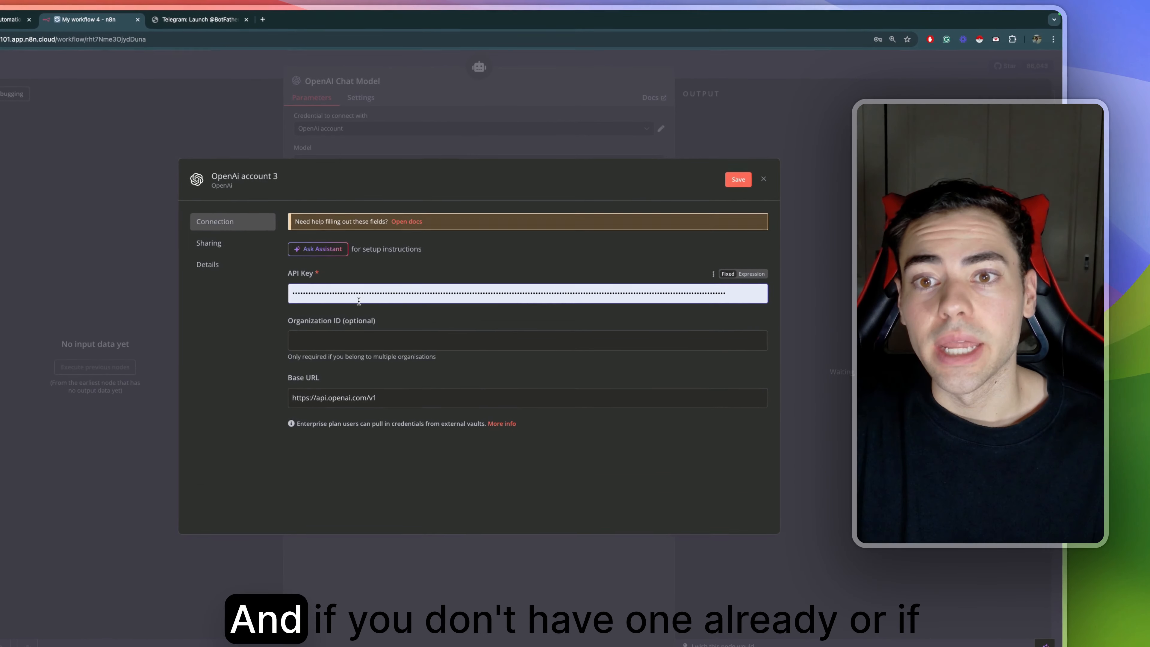
- Examine the new OpenAI credential's API Key field and its Connection and Sharing settings
{"action": "double_click", "coordinate": [355, 294]}
{"action": "left_click", "coordinate": [604, 422]}
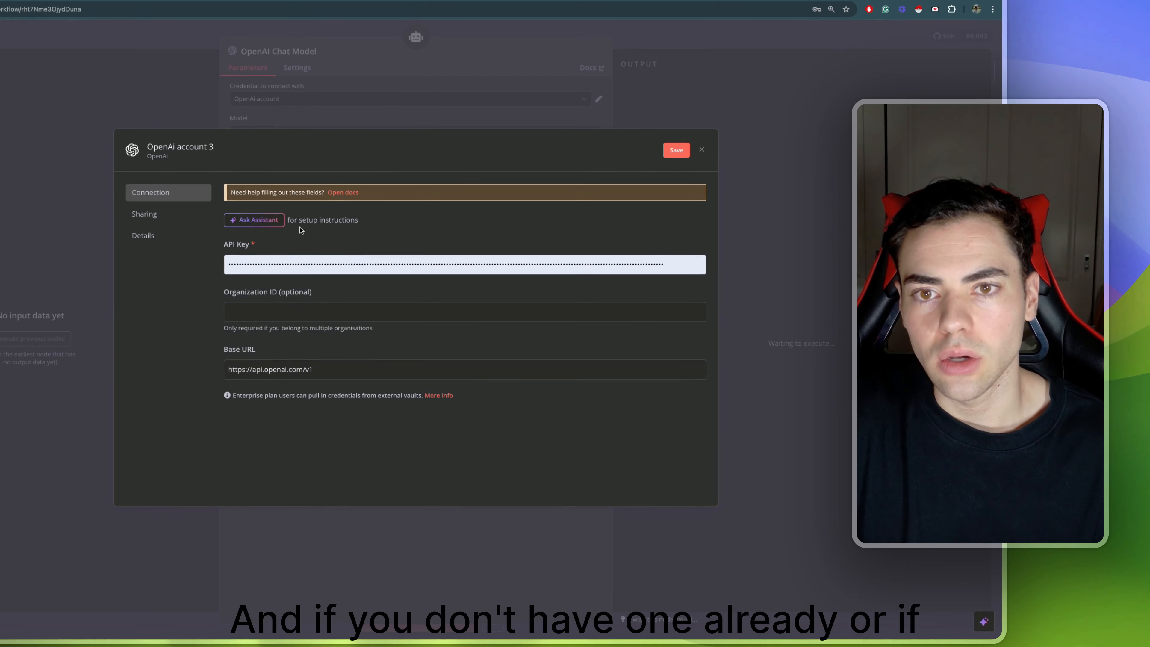
{"action": "left_click", "coordinate": [145, 214]}
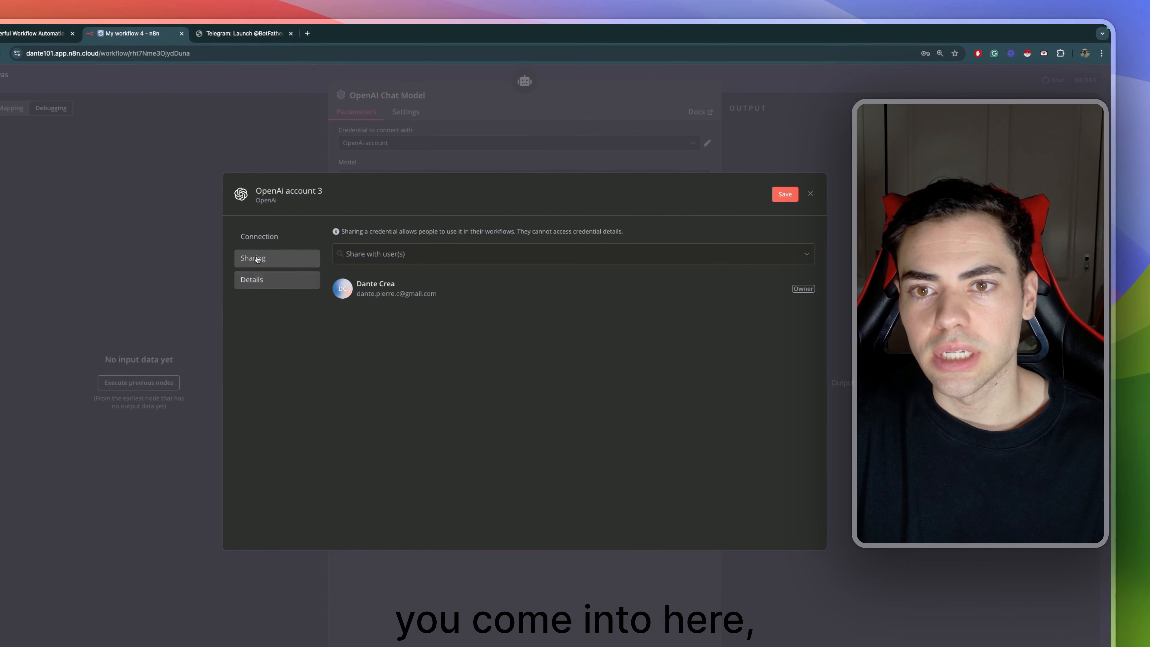
{"action": "left_click", "coordinate": [260, 236]}
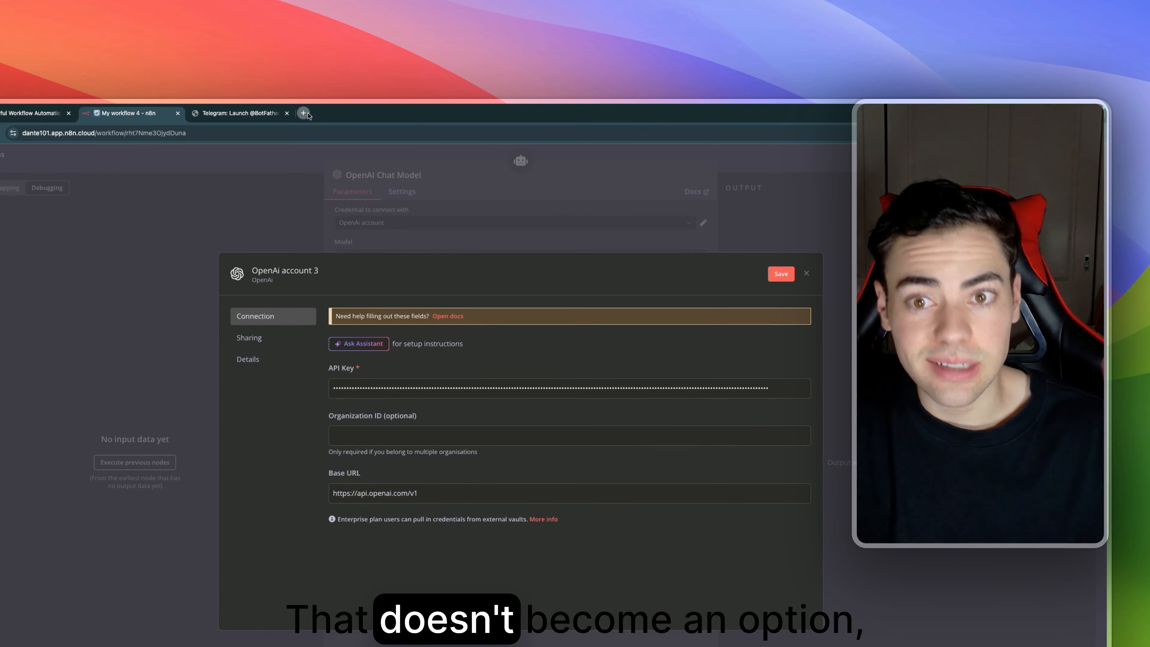
- Open the OpenAI Platform site in a new browser tab
{"action": "left_click", "coordinate": [303, 113]}
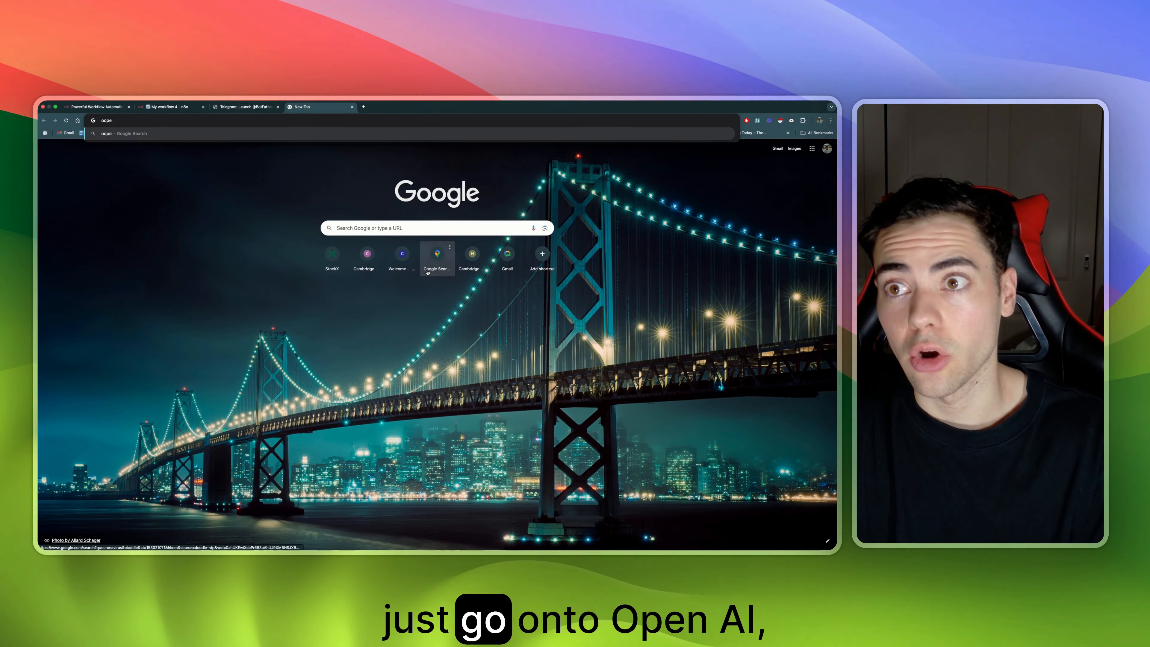
{"action": "type", "text": "oop"}
{"action": "key", "text": "BackSpace"}
{"action": "key", "text": "BackSpace"}
{"action": "type", "text": "penai"}
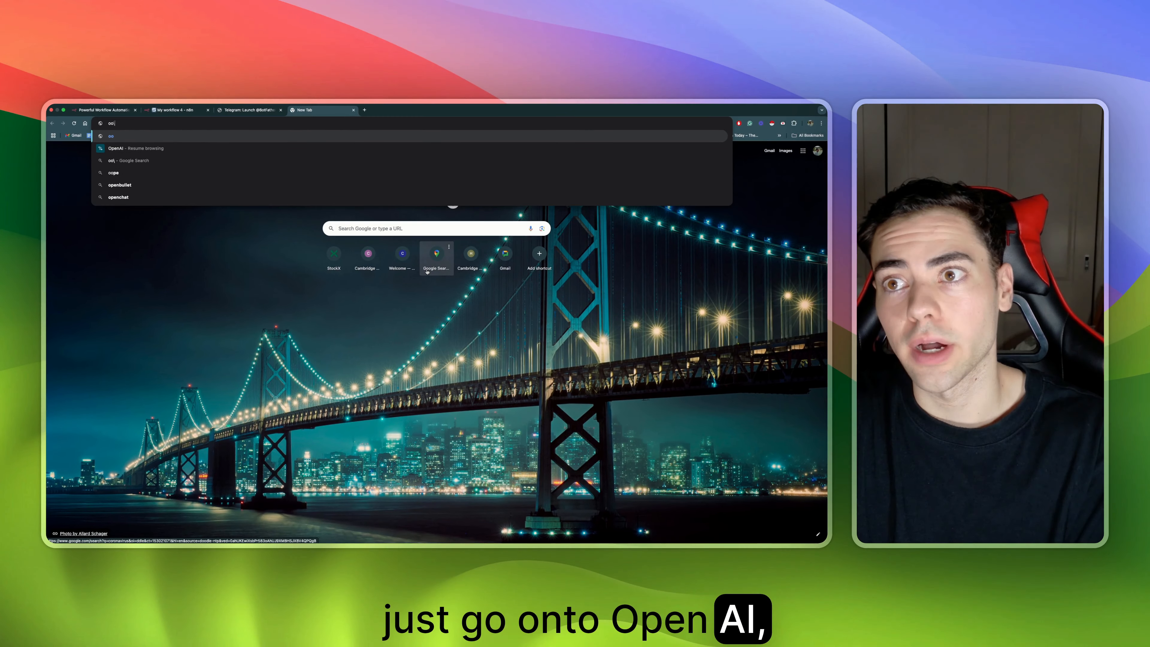
{"action": "key", "text": "Return"}
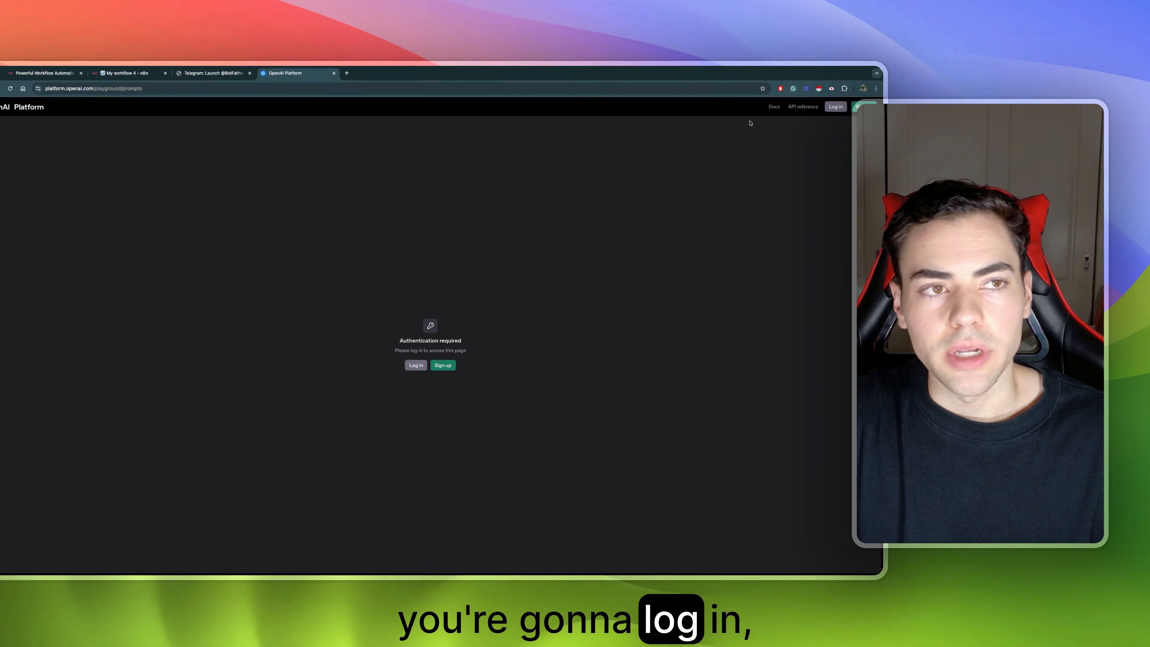
- Log in to the OpenAI Platform and go from the profile settings to the organization's API keys
{"action": "left_click", "coordinate": [980, 12]}
{"action": "left_click", "coordinate": [733, 271]}
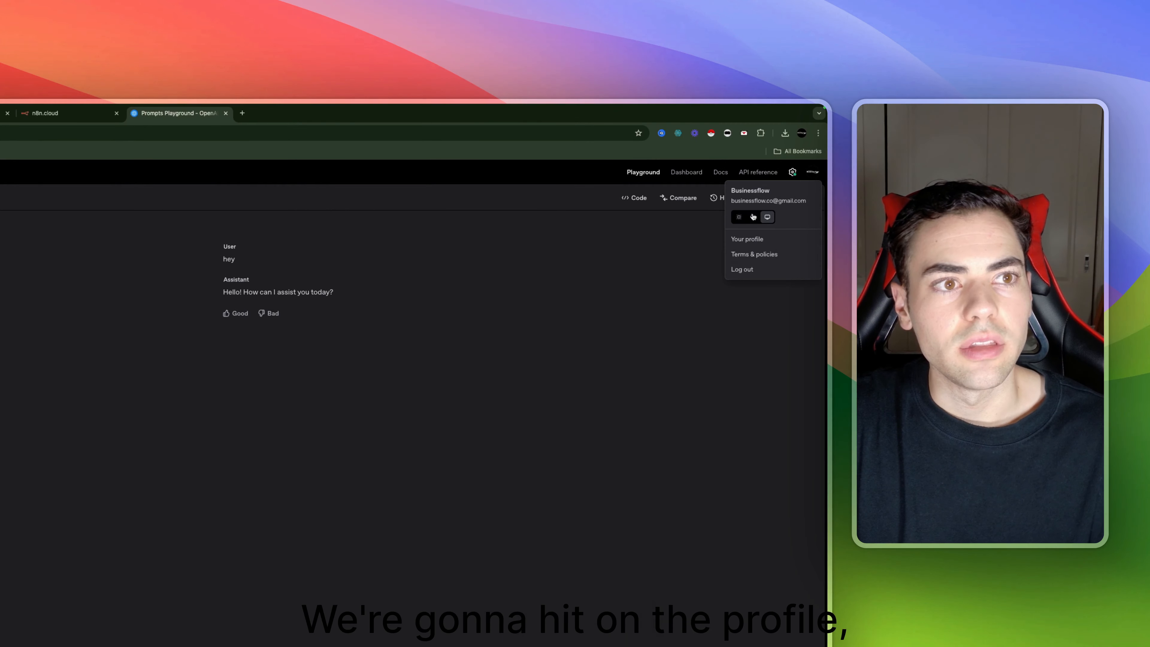
{"action": "left_click", "coordinate": [728, 244]}
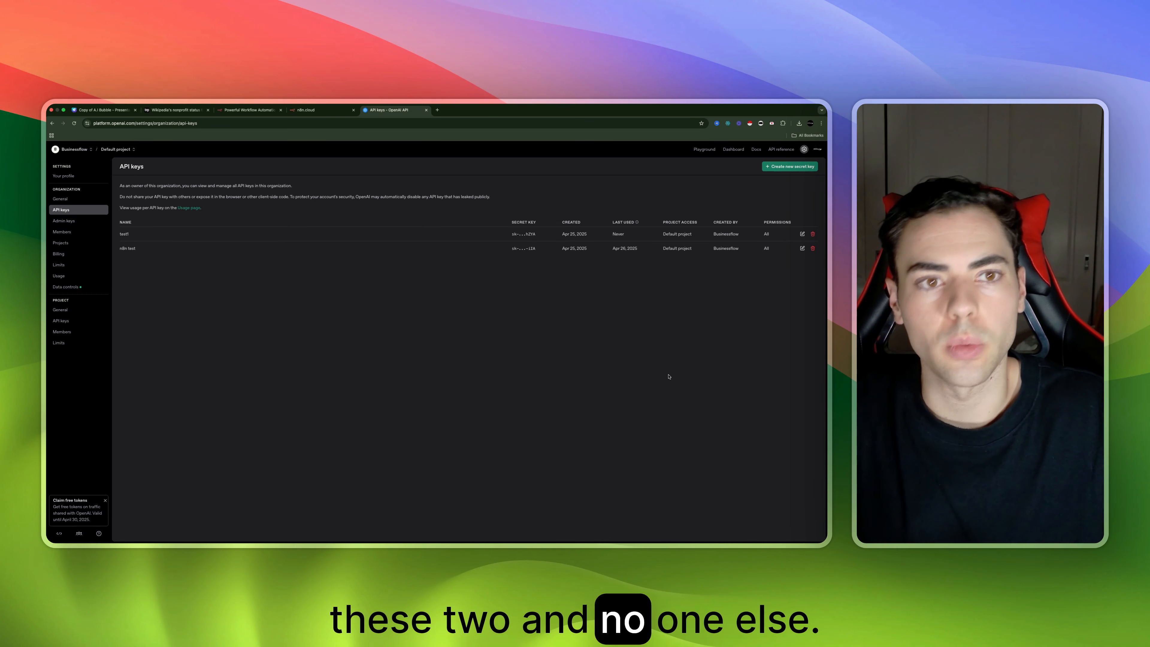
- Create a secret key named mytestn8n1 in the Default project and copy the generated key
{"action": "left_click", "coordinate": [779, 168]}
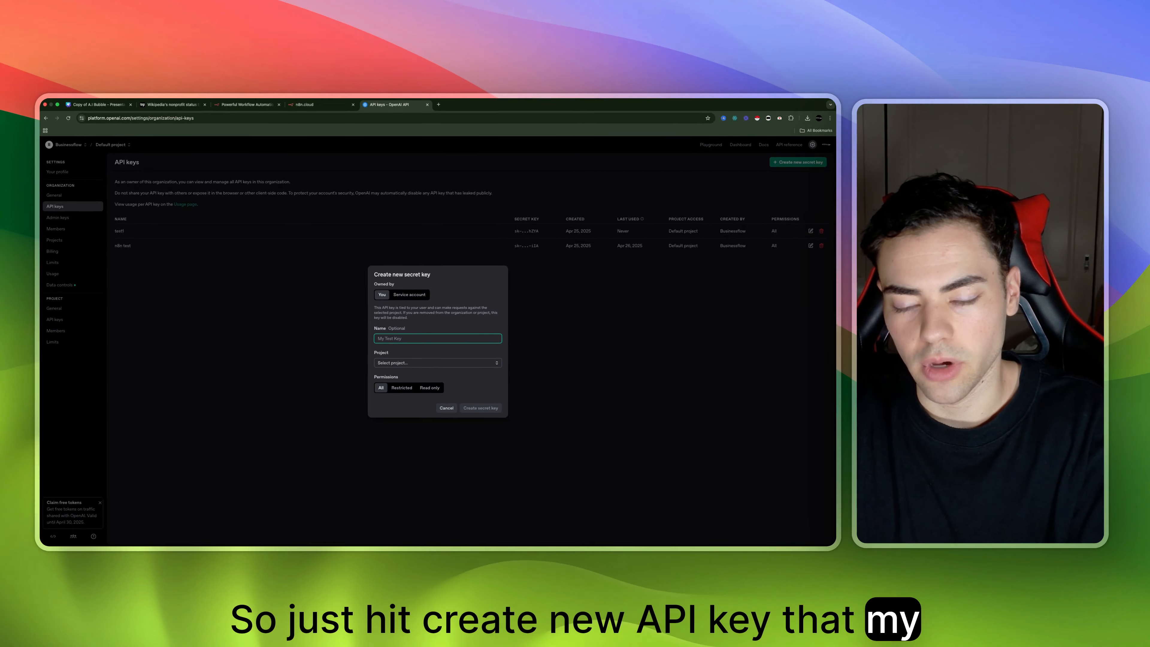
{"action": "type", "text": "mytestn8n1"}
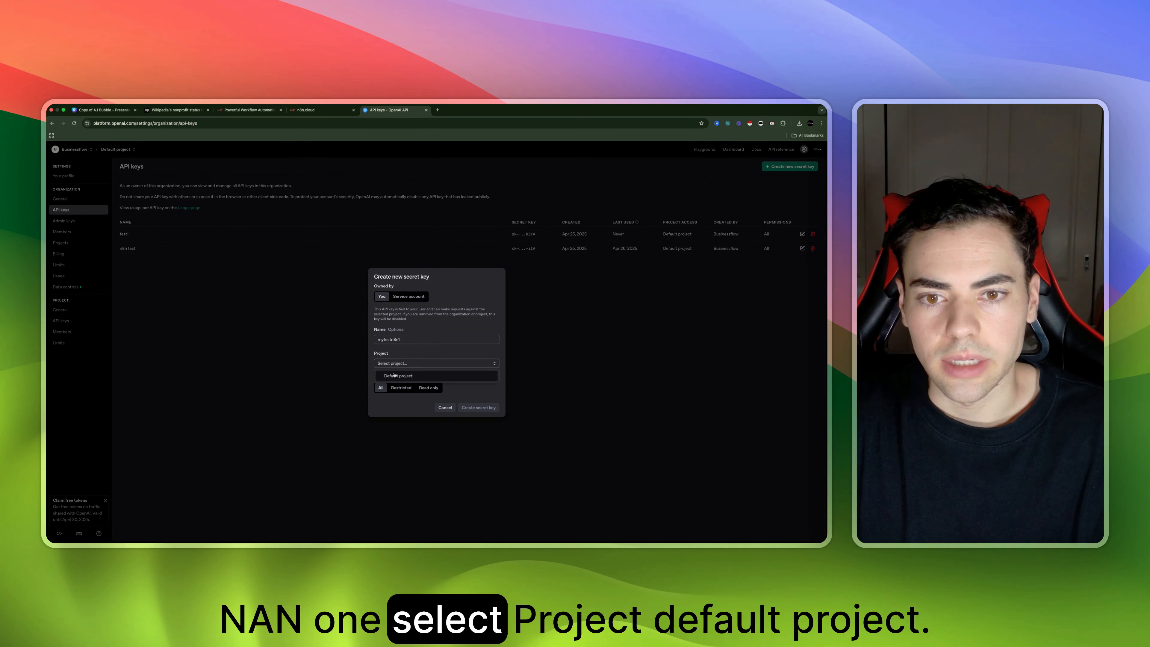
{"action": "left_click", "coordinate": [394, 376]}
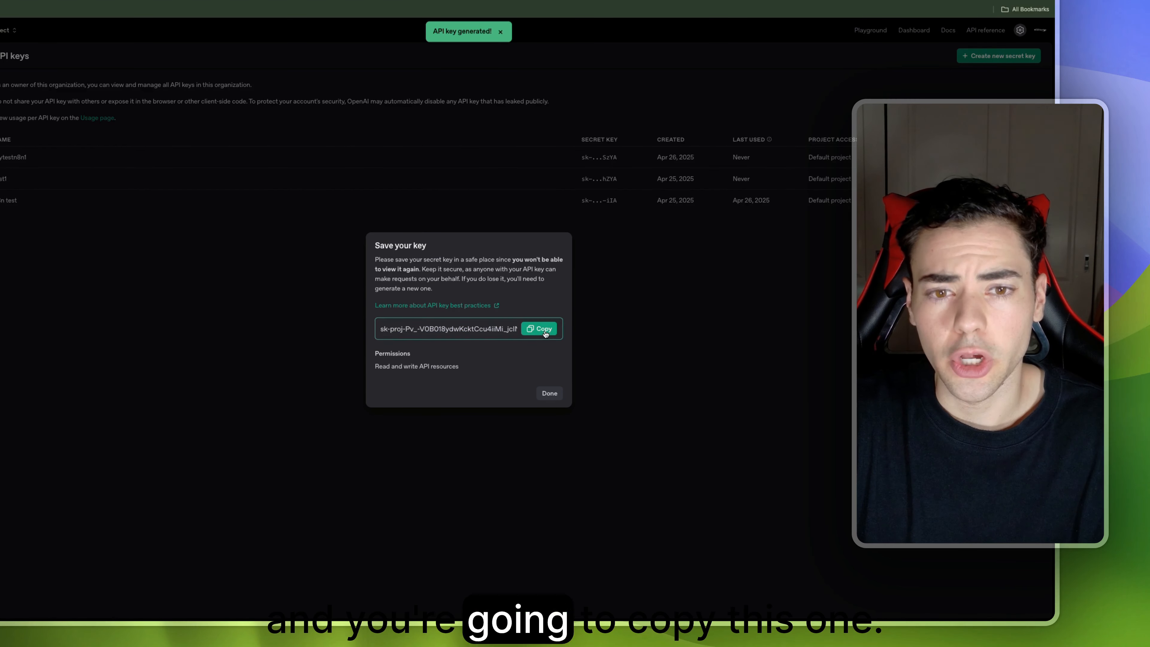
{"action": "left_click", "coordinate": [545, 333]}
- Paste the OpenAI API key into the new n8n credential's API Key field and close the credential without saving
{"action": "left_click", "coordinate": [808, 134]}
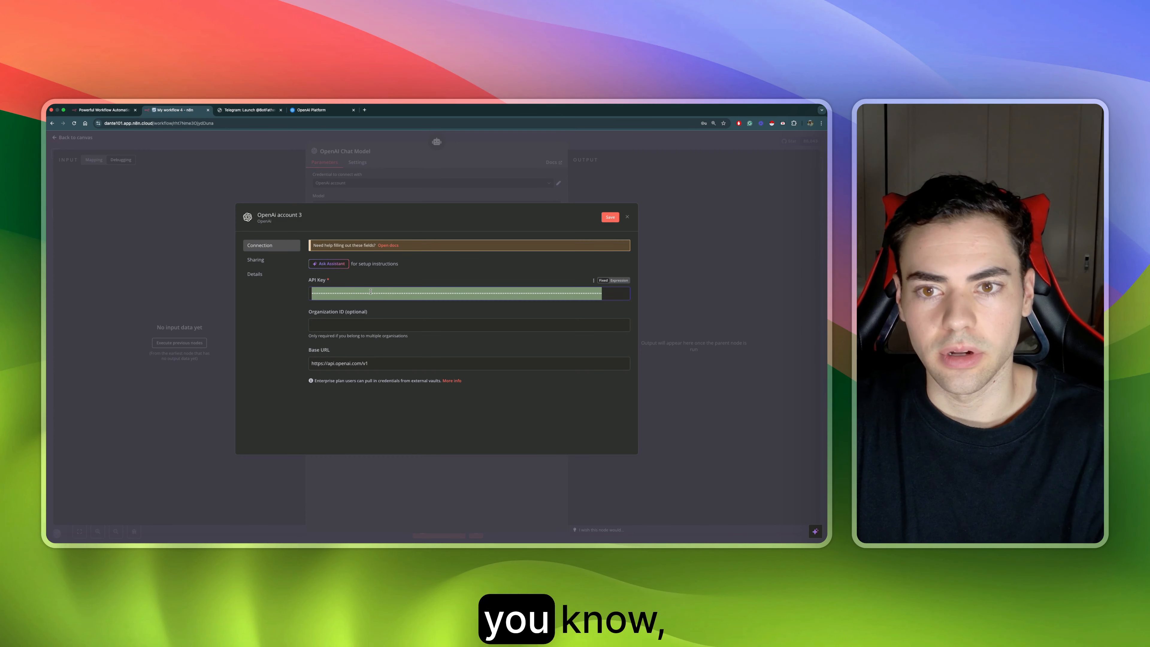
{"action": "key", "text": "super+v"}
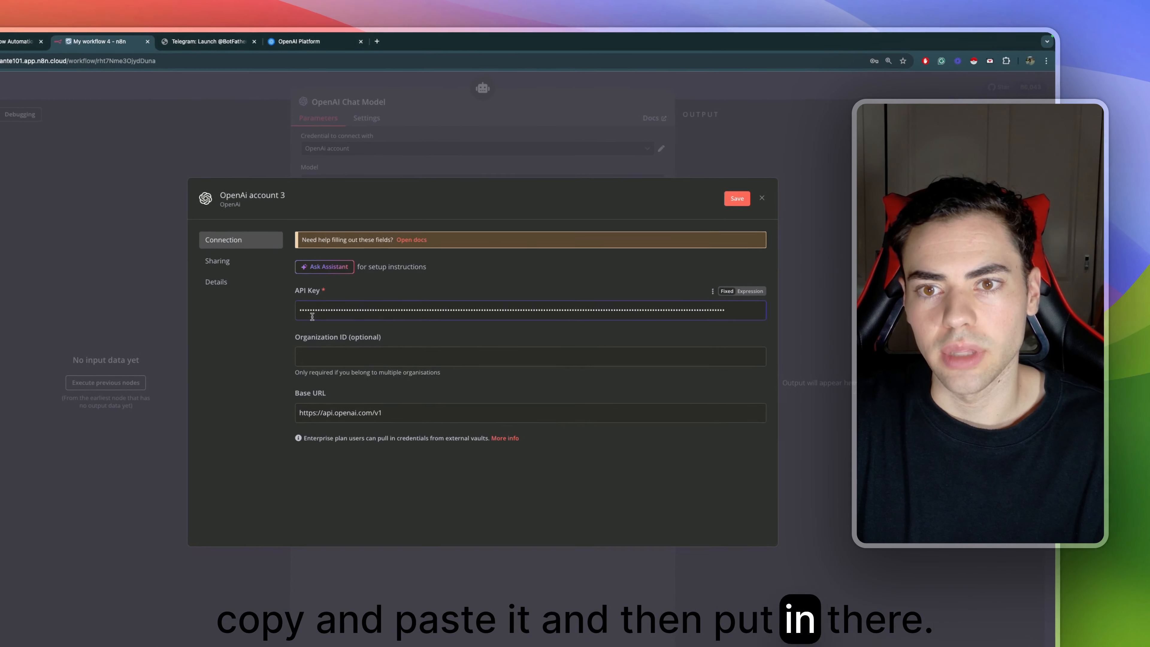
{"action": "key", "text": "super+z"}
{"action": "left_click", "coordinate": [303, 301]}
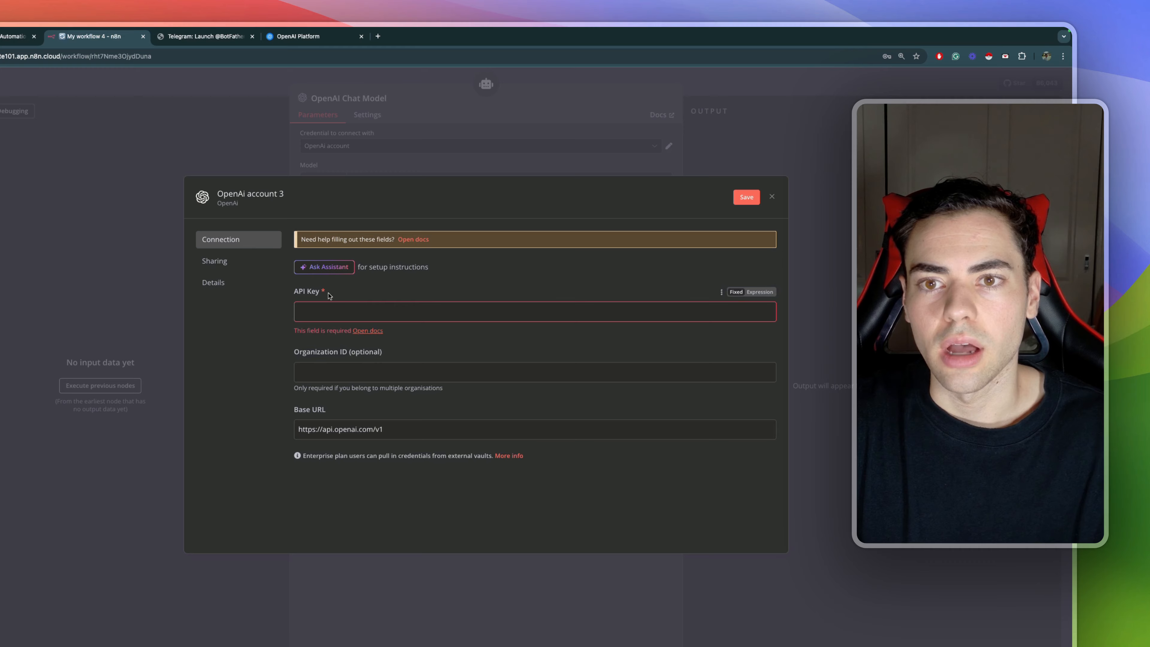
{"action": "left_click", "coordinate": [326, 313]}
{"action": "key", "text": "super+v"}
{"action": "left_click", "coordinate": [332, 125]}
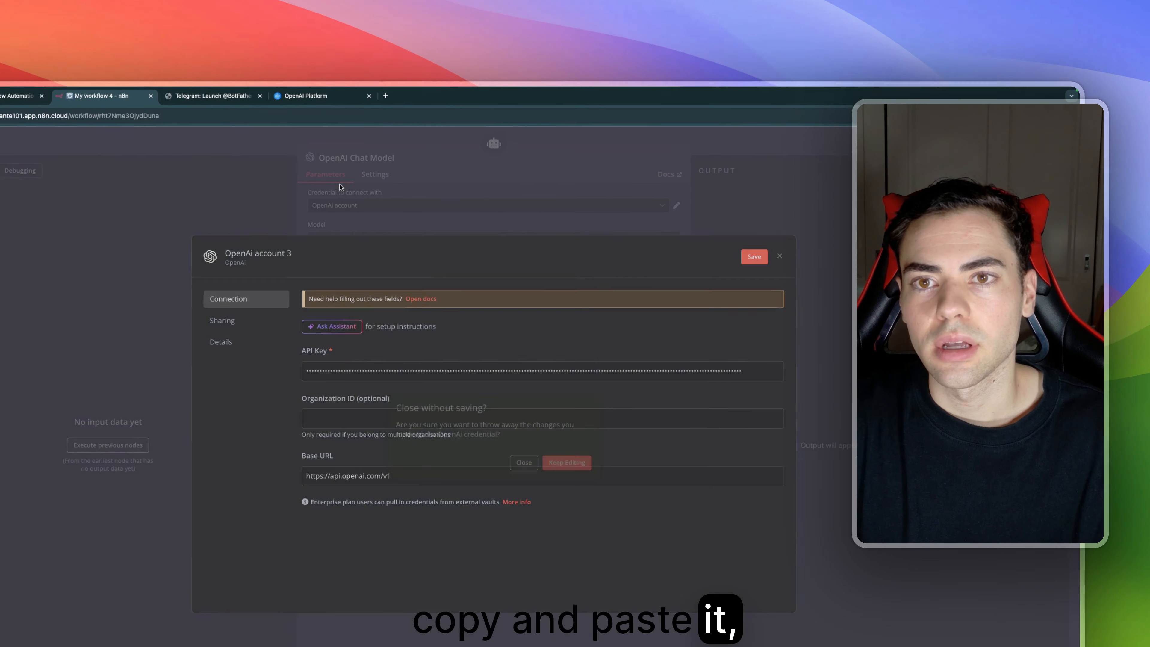
{"action": "left_click", "coordinate": [478, 374]}
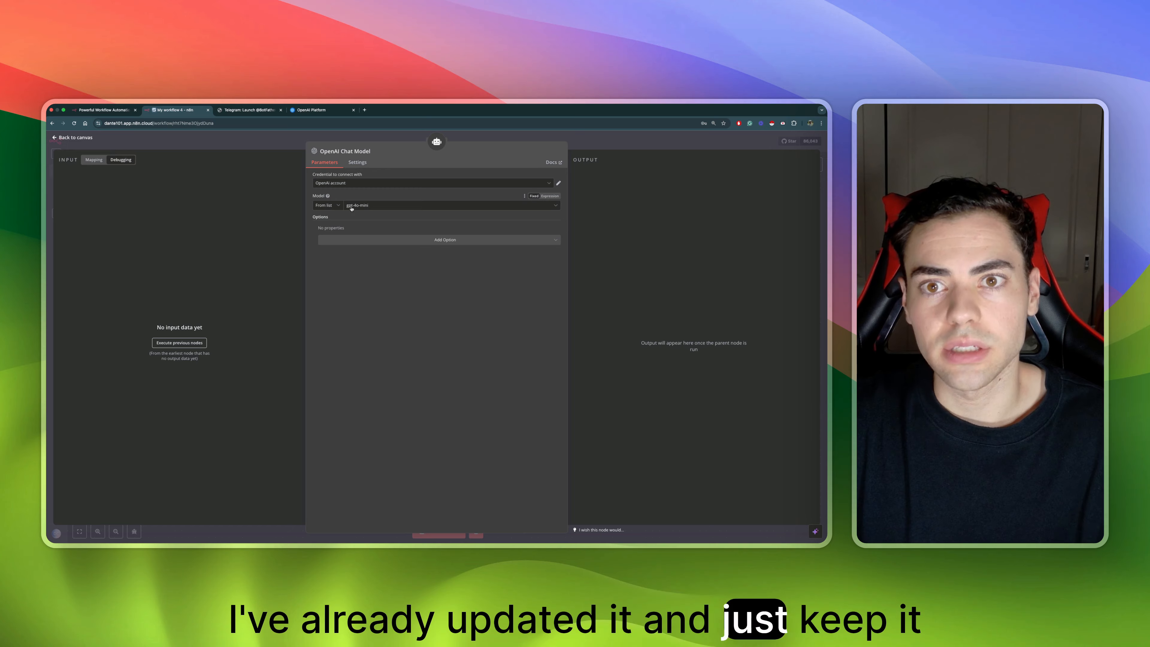
- Return to the workflow canvas and move the OpenAI Chat Model node to below the Telegram Trigger
{"action": "left_click", "coordinate": [233, 209]}
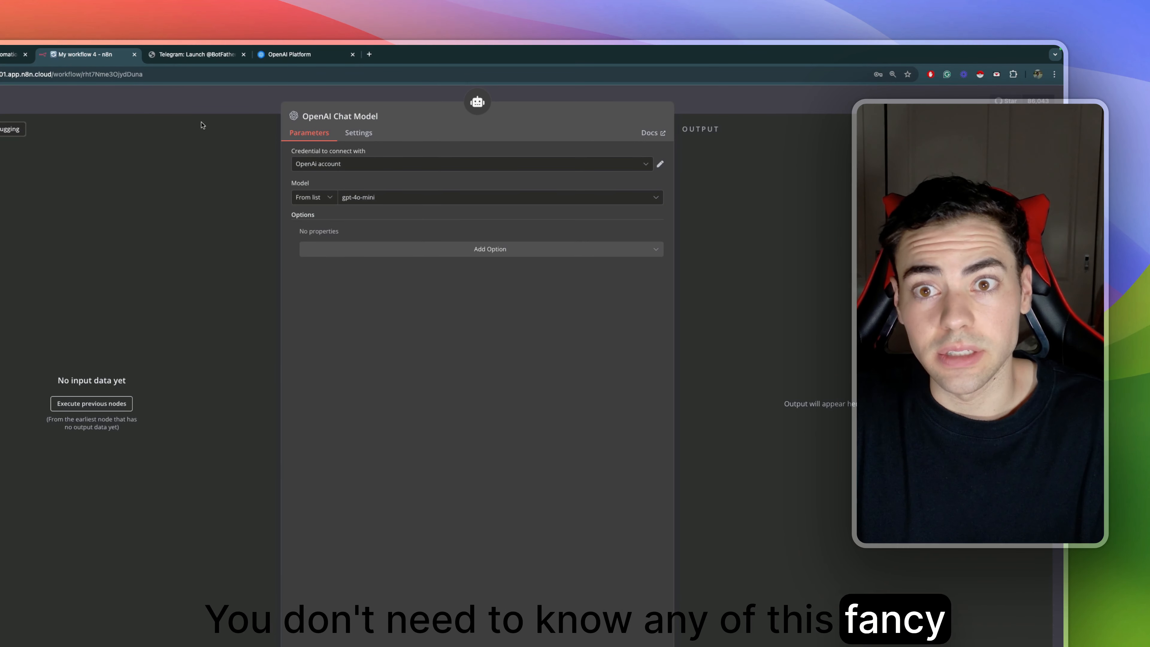
{"action": "left_click", "coordinate": [200, 108]}
{"action": "left_click_drag", "start_coordinate": [446, 339], "coordinate": [299, 362]}
{"action": "left_click", "coordinate": [422, 358]}
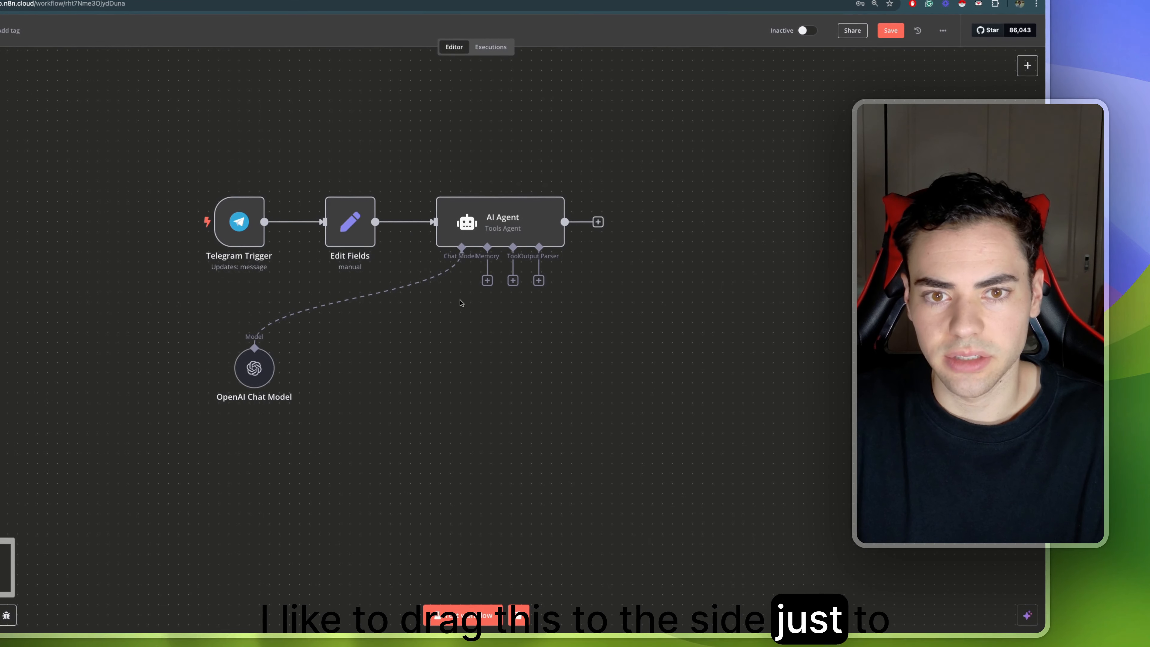
- Attach Window Buffer Memory with Session ID Define below, key system_message and context window length 5, and place it beside the OpenAI Chat Model
{"action": "left_click", "coordinate": [483, 284]}
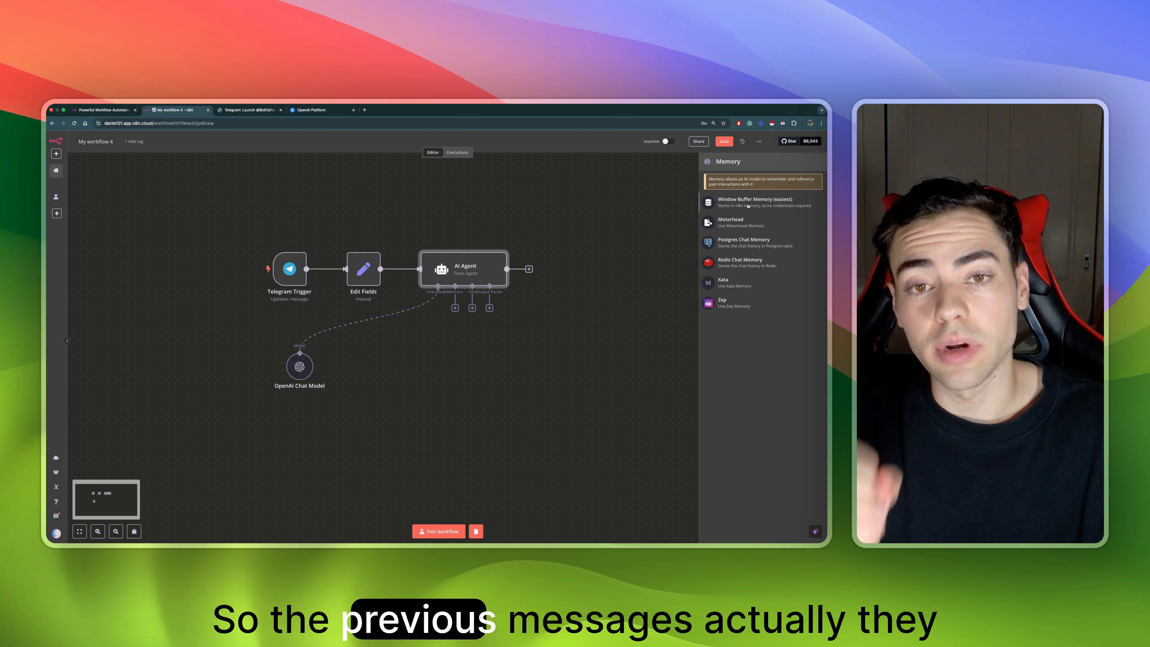
{"action": "left_click", "coordinate": [748, 203]}
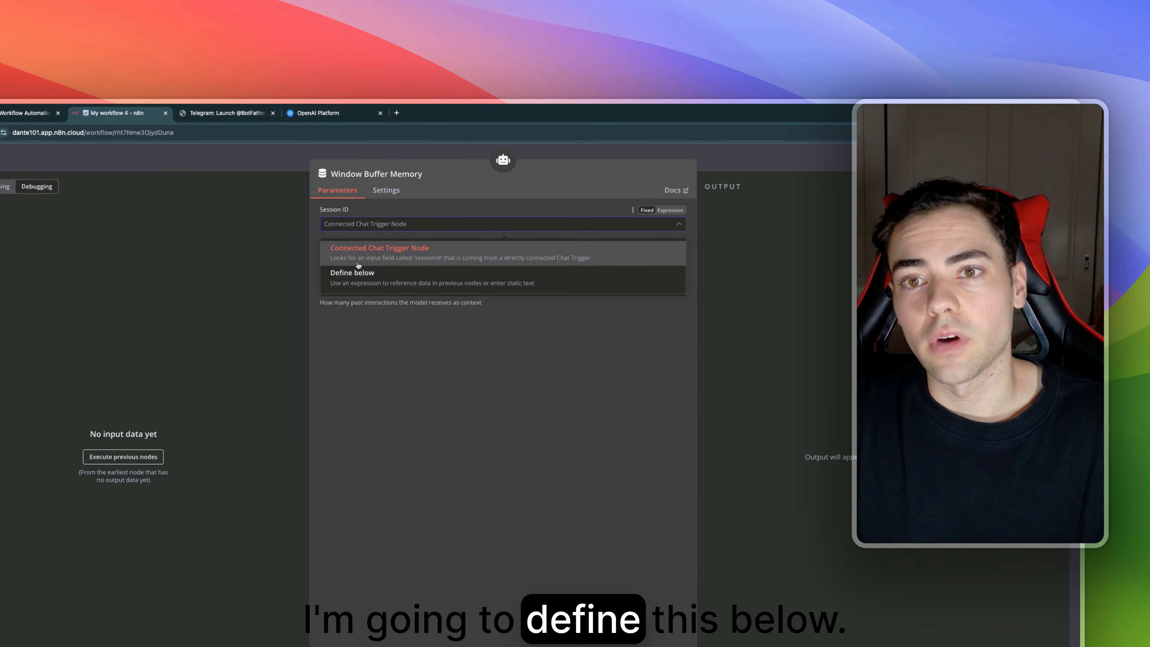
{"action": "left_click", "coordinate": [357, 276]}
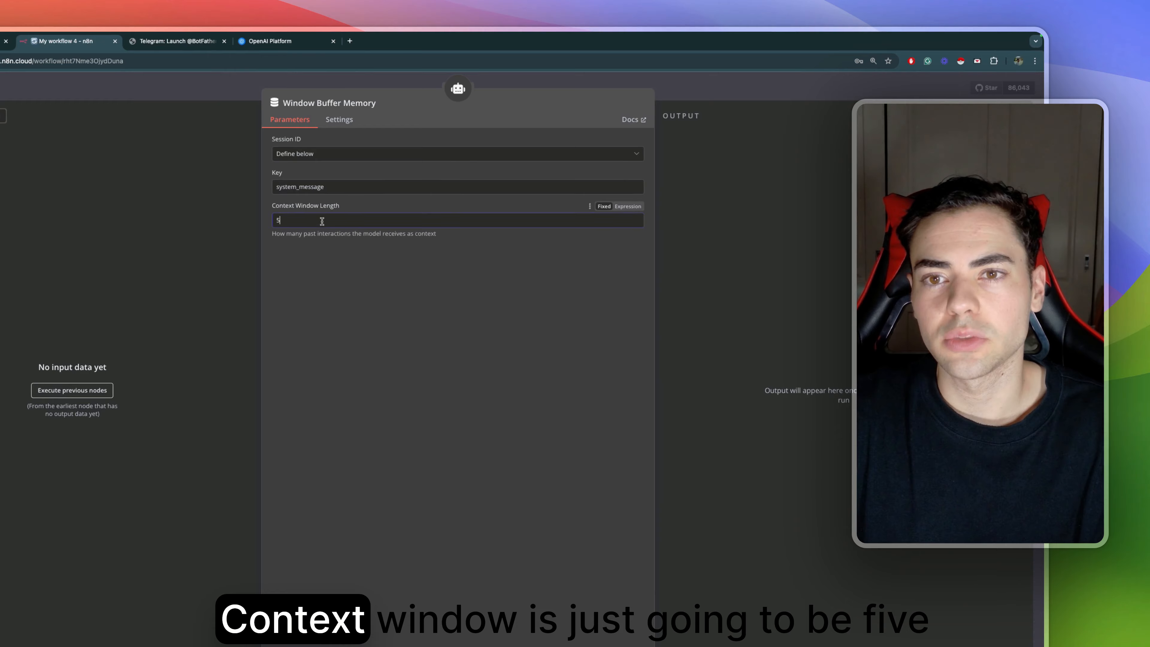
{"action": "left_click", "coordinate": [694, 94]}
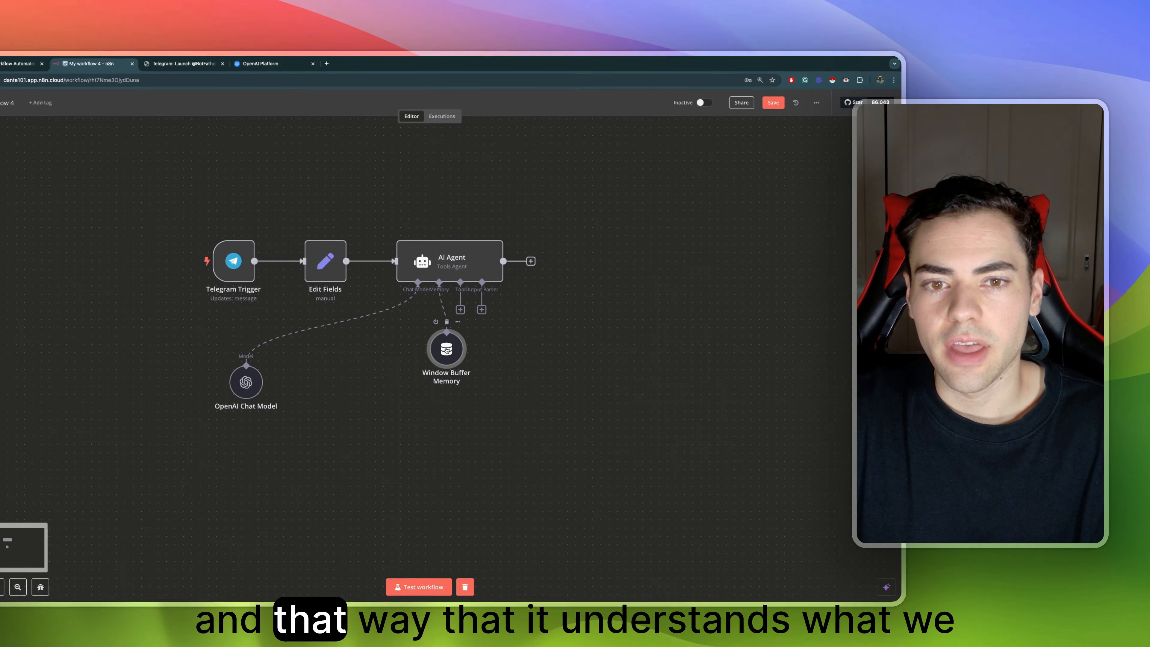
{"action": "left_click_drag", "start_coordinate": [447, 350], "coordinate": [295, 384]}
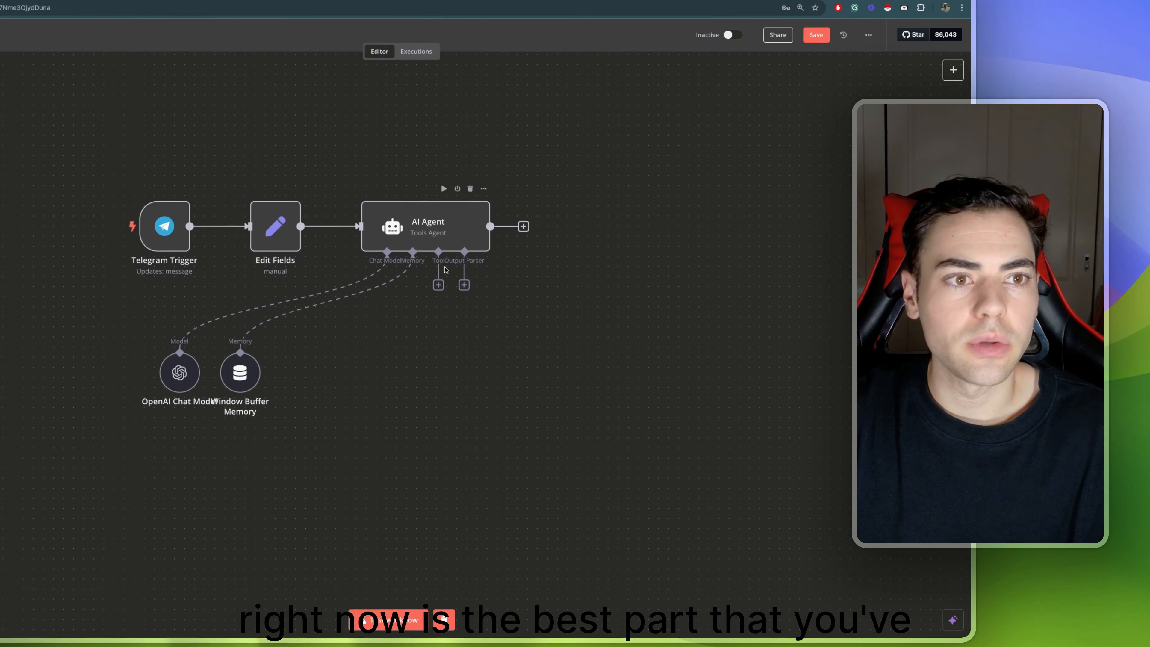
- Attach a Hacker News Tool to the AI Agent
{"action": "left_click", "coordinate": [295, 295]}
{"action": "scroll", "coordinate": [759, 404], "scroll_direction": "down", "scroll_amount": 5}
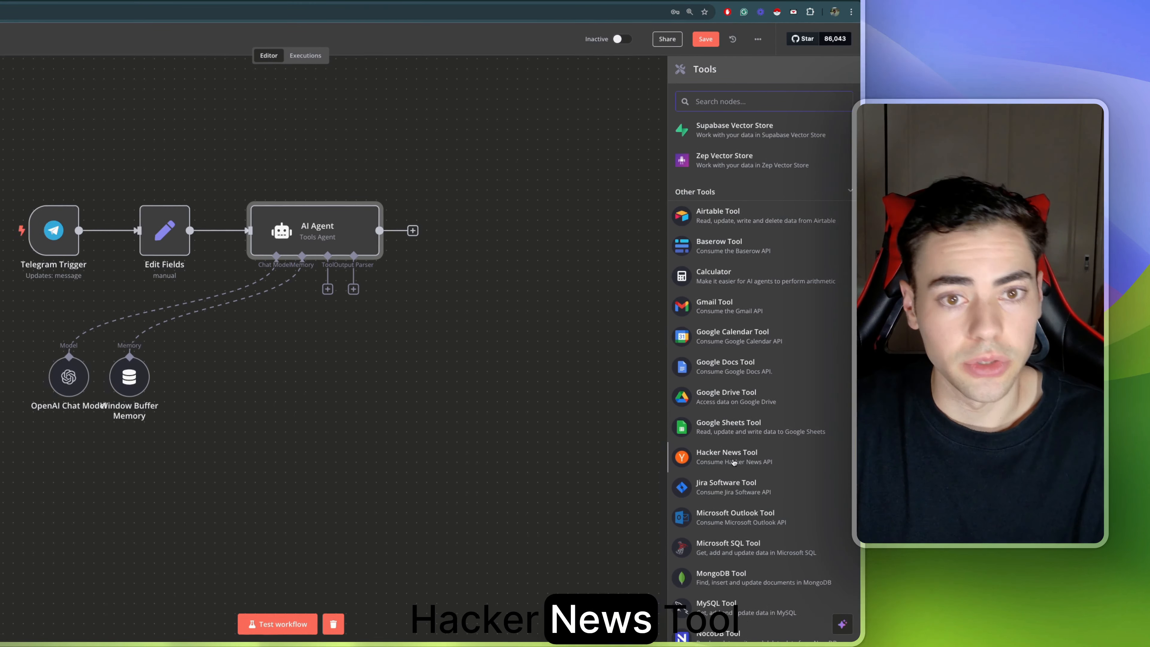
{"action": "left_click", "coordinate": [702, 456]}
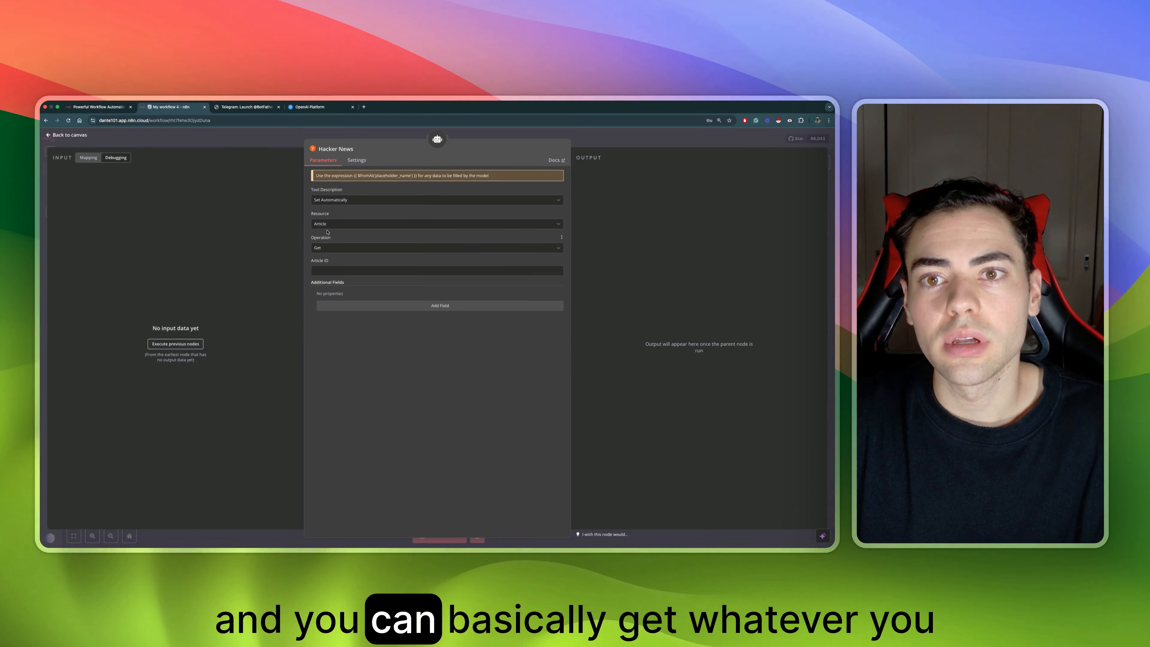
- Configure the Hacker News tool with its description Set Automatically, Resource All and Operation Get Many
{"action": "left_click", "coordinate": [309, 211]}
{"action": "left_click", "coordinate": [327, 251]}
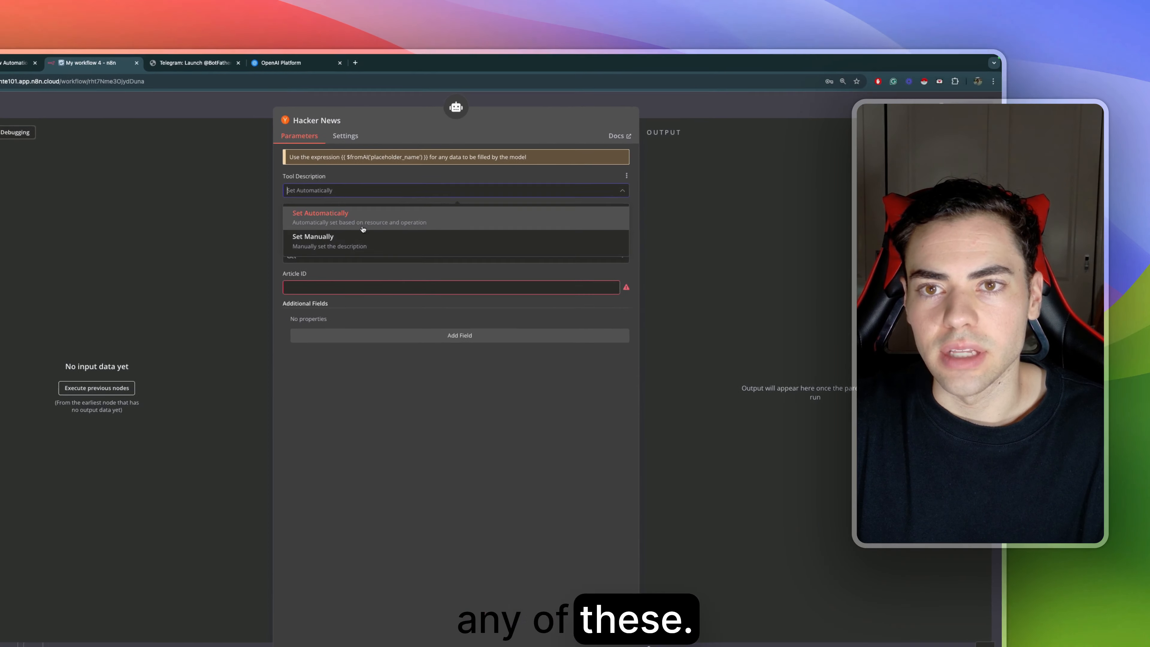
{"action": "left_click", "coordinate": [372, 202]}
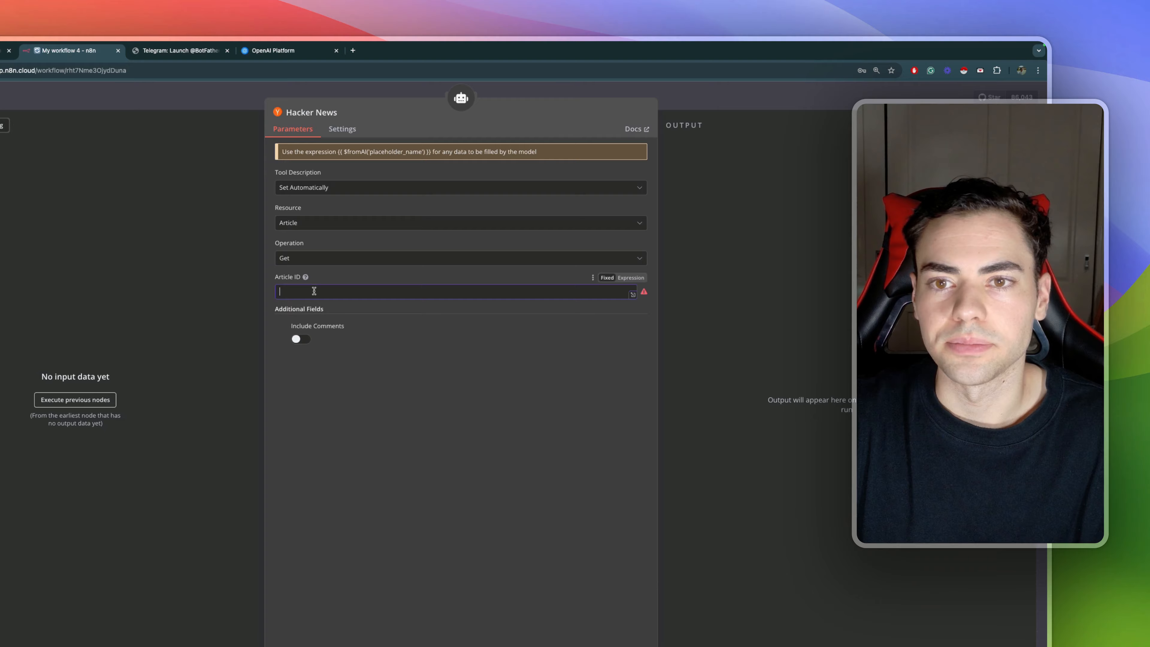
{"action": "left_click", "coordinate": [631, 278]}
{"action": "left_click", "coordinate": [607, 278]}
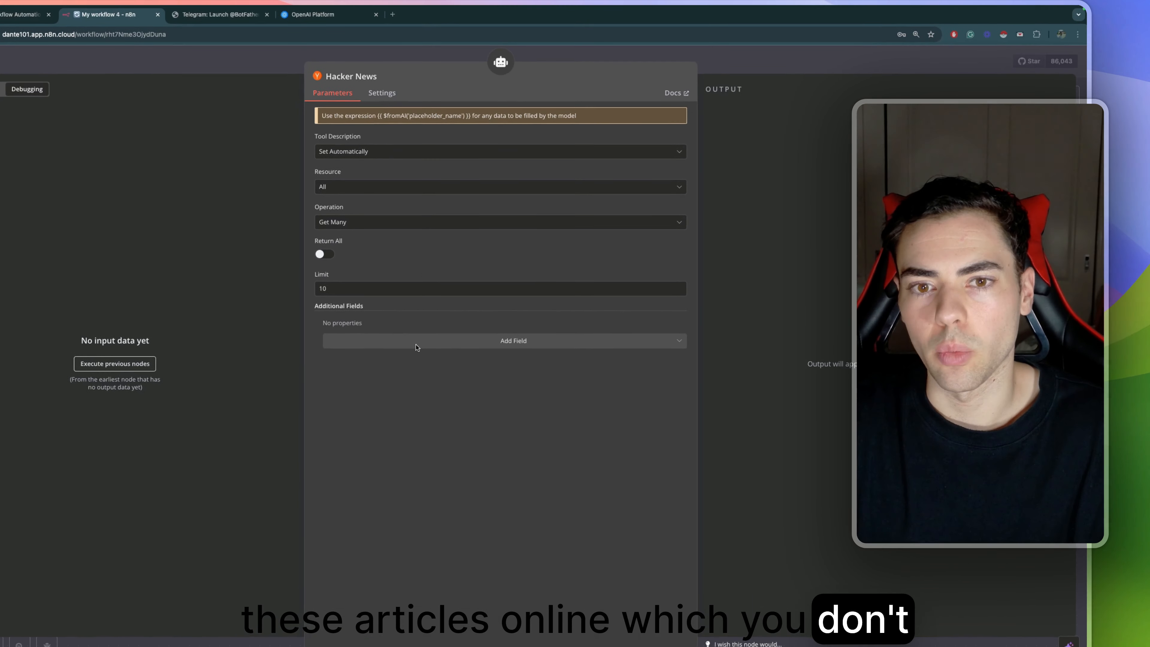
- Add a Tags field set to Front Page in the Hacker News tool and place the node beside Window Buffer Memory
{"action": "left_click", "coordinate": [412, 338]}
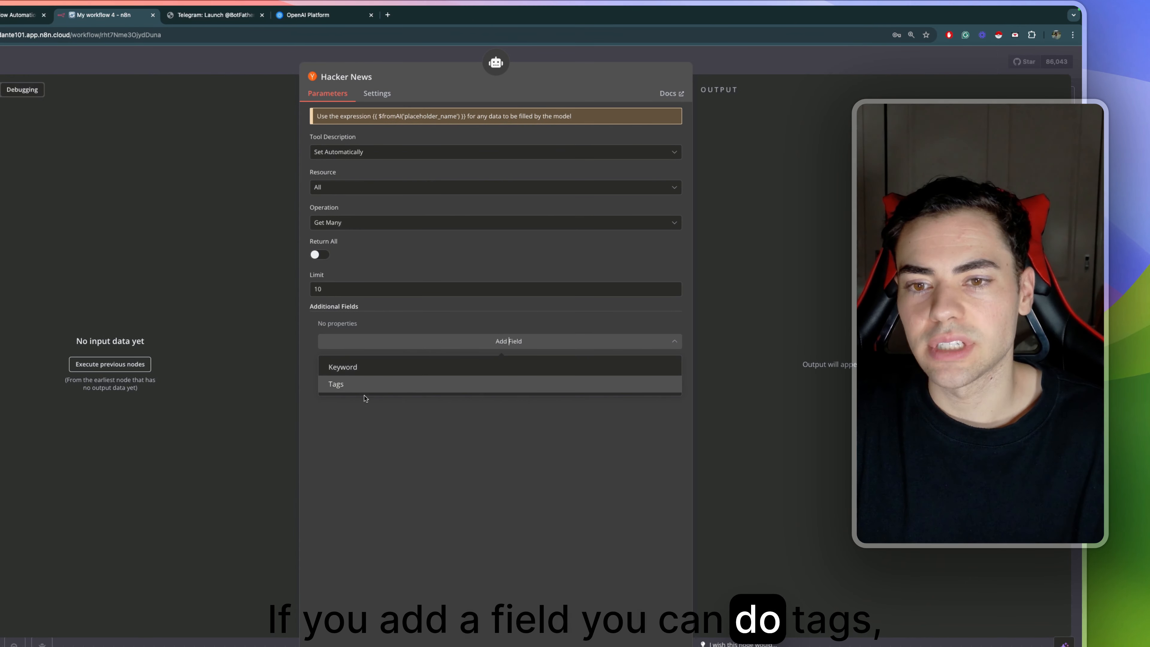
{"action": "left_click", "coordinate": [367, 385]}
{"action": "left_click", "coordinate": [378, 338]}
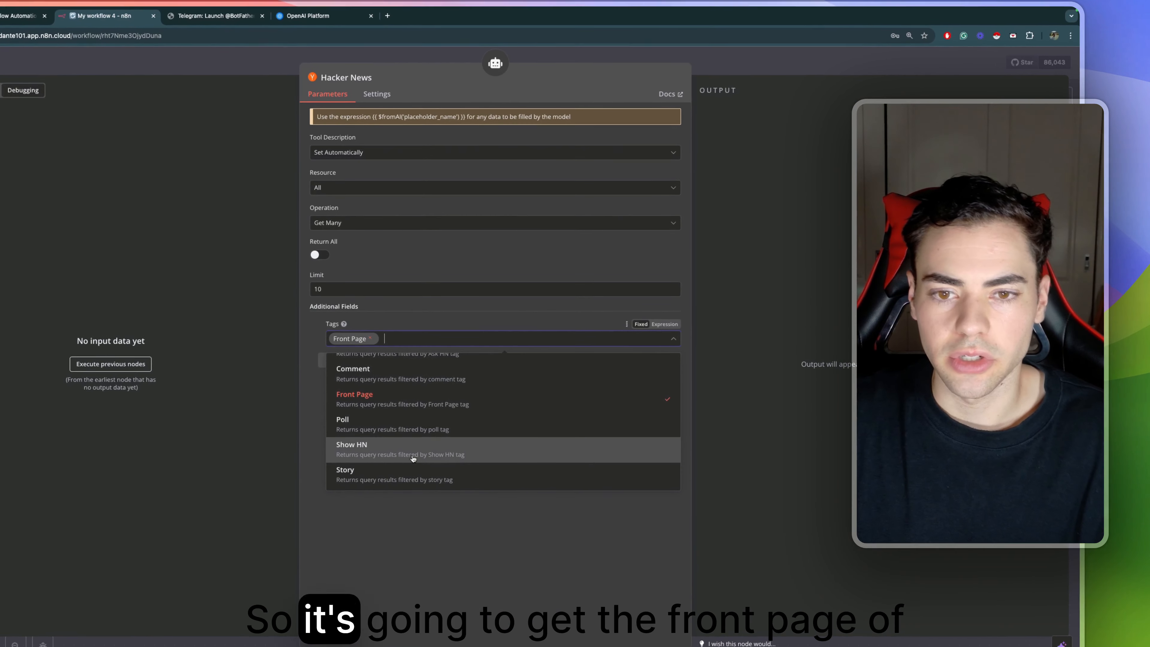
{"action": "left_click", "coordinate": [417, 462]}
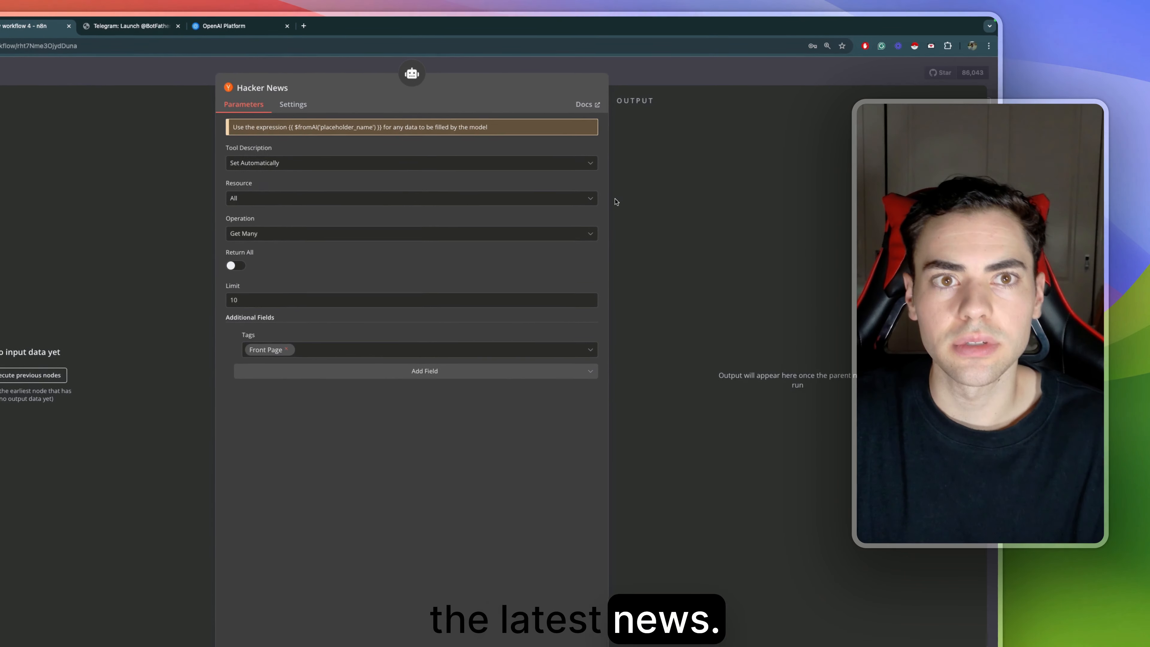
{"action": "left_click", "coordinate": [619, 91]}
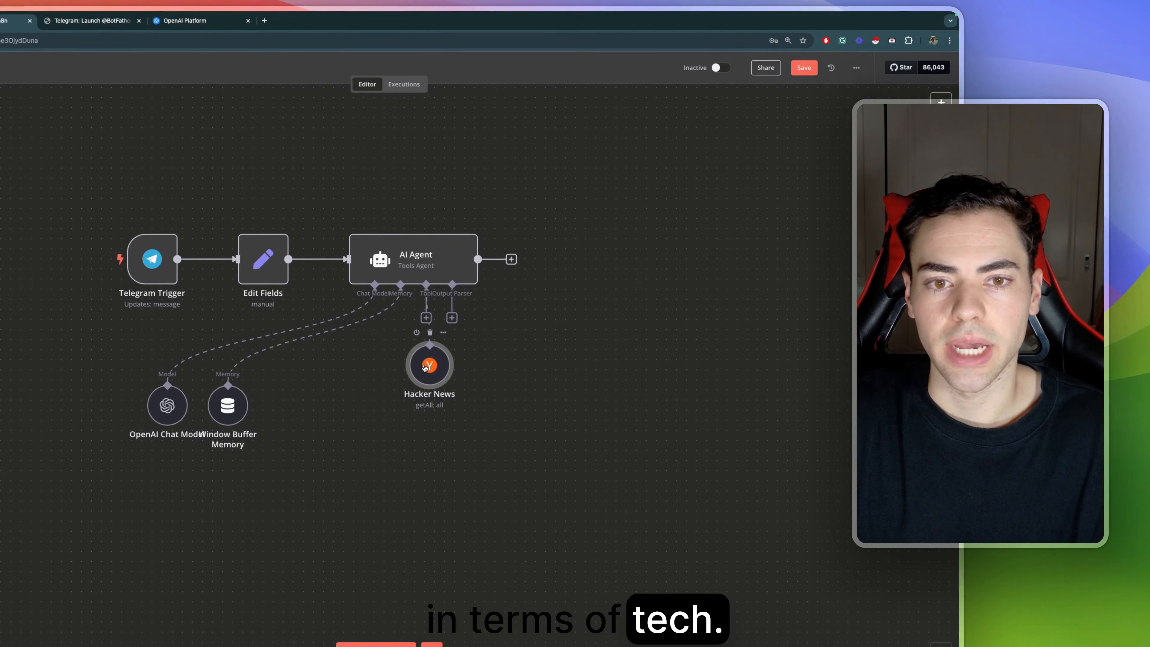
{"action": "left_click_drag", "start_coordinate": [429, 363], "coordinate": [336, 419]}
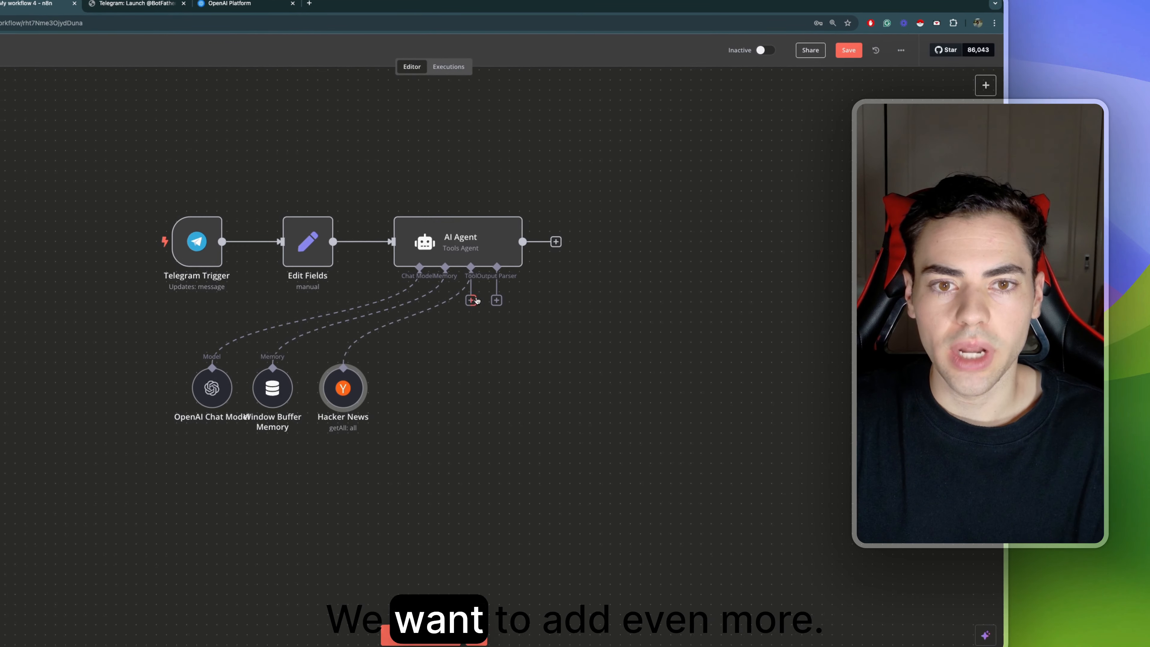
- Attach a Gmail Tool to the AI Agent with the message operation Send, and start creating a new Gmail credential
{"action": "left_click", "coordinate": [426, 313]}
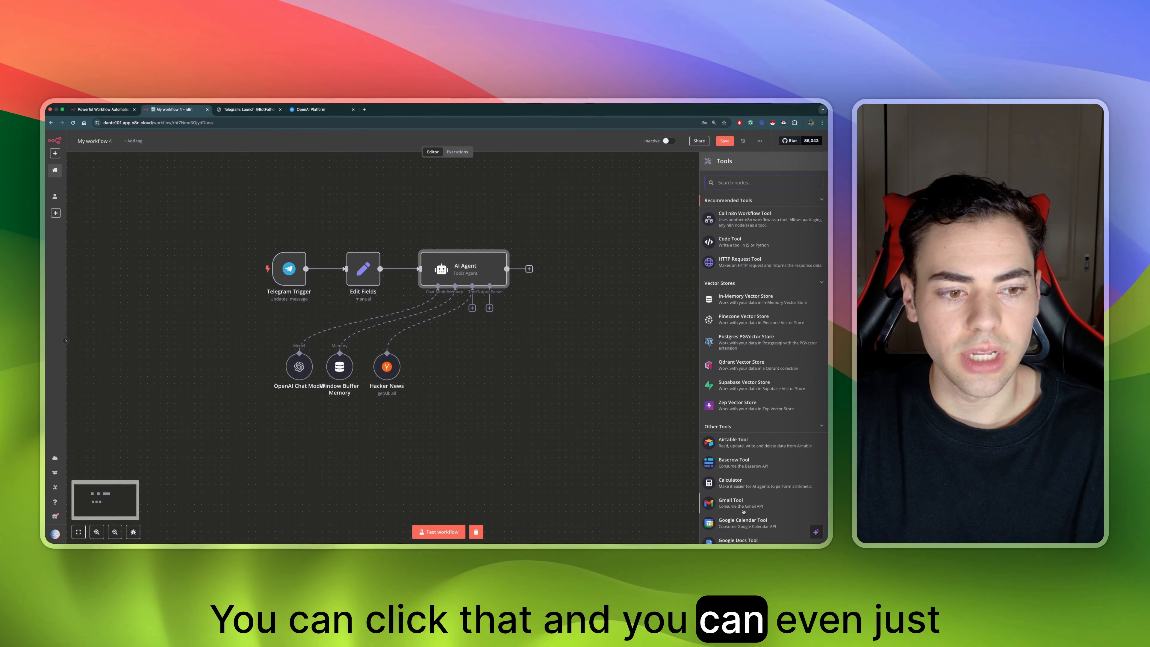
{"action": "left_click", "coordinate": [855, 581]}
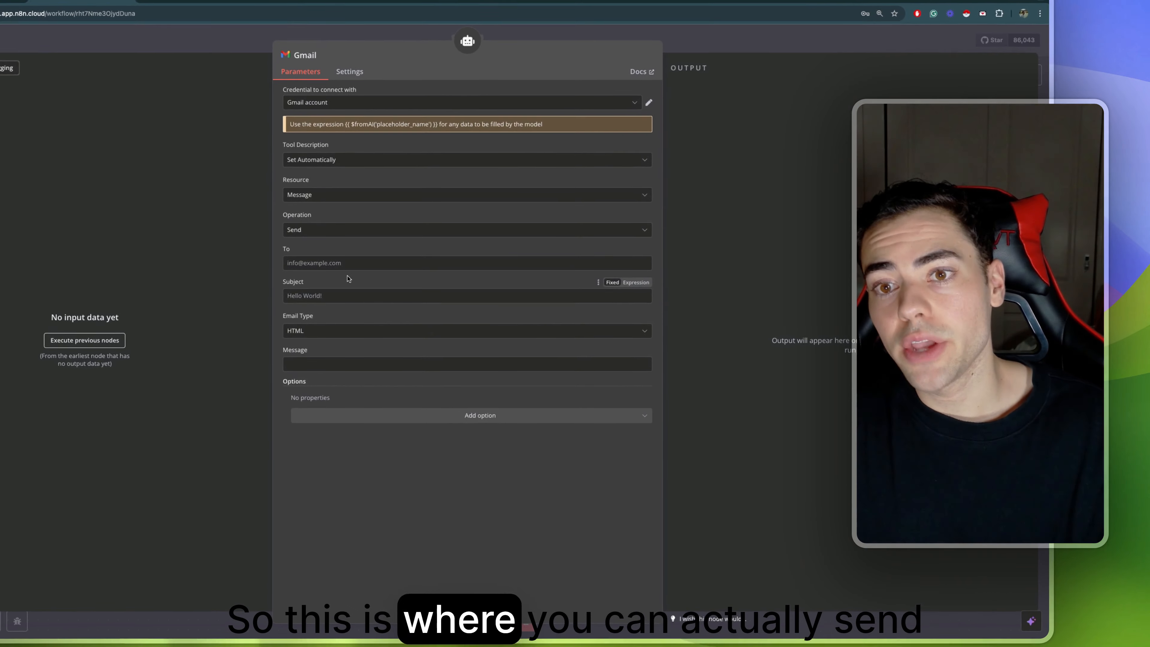
{"action": "left_click", "coordinate": [331, 269]}
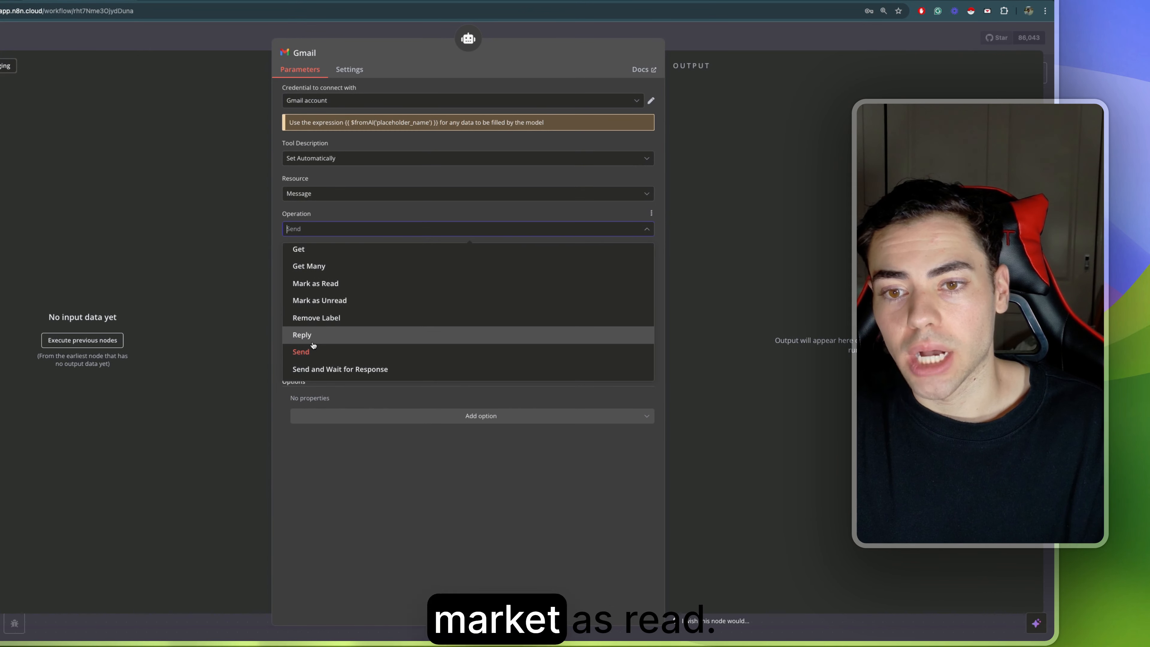
{"action": "left_click", "coordinate": [301, 351]}
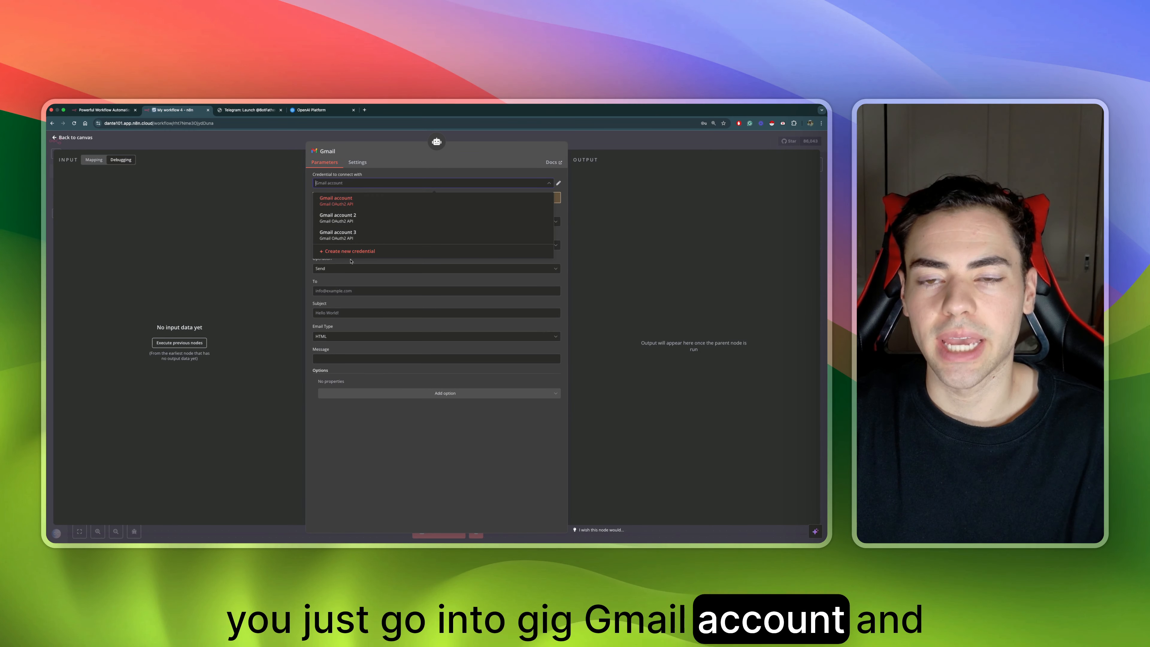
{"action": "left_click", "coordinate": [348, 255]}
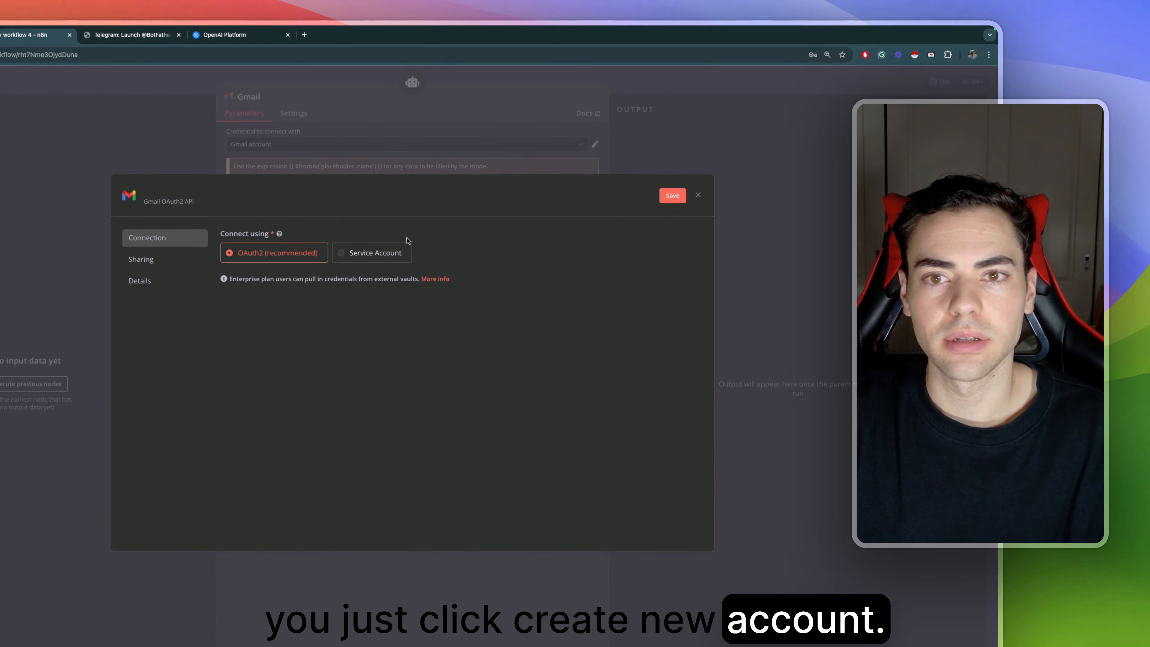
- Try to connect a new Gmail OAuth2 credential through Google sign-in, leave it unconnected, and return to the workflow canvas
{"action": "left_click", "coordinate": [319, 295]}
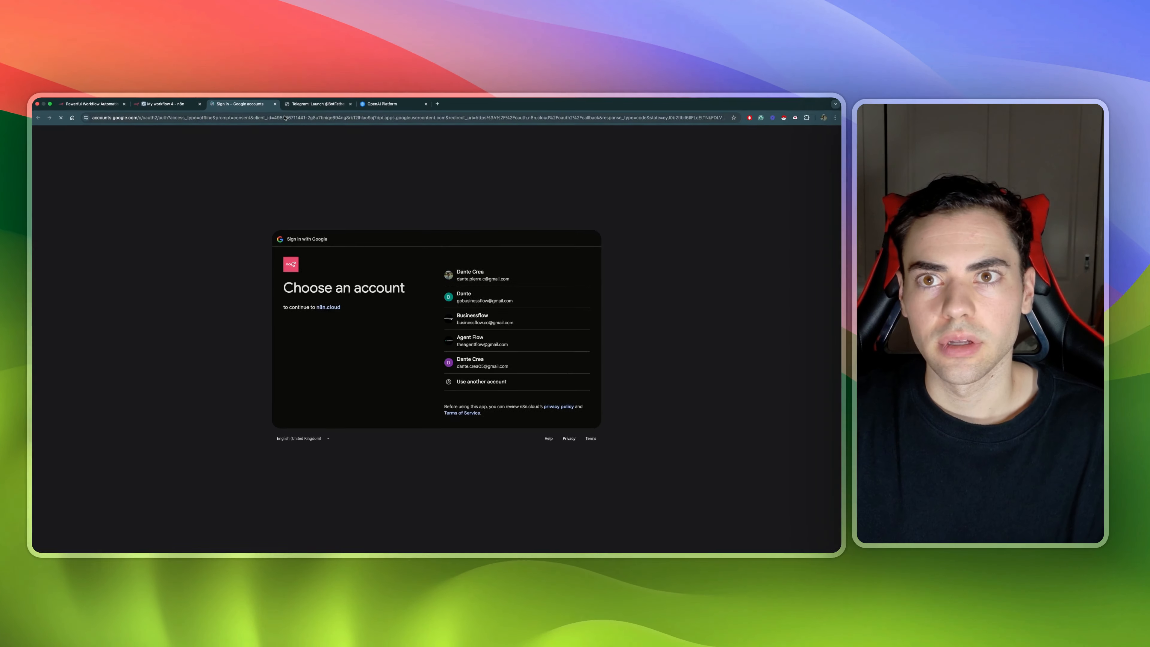
{"action": "left_click", "coordinate": [275, 103]}
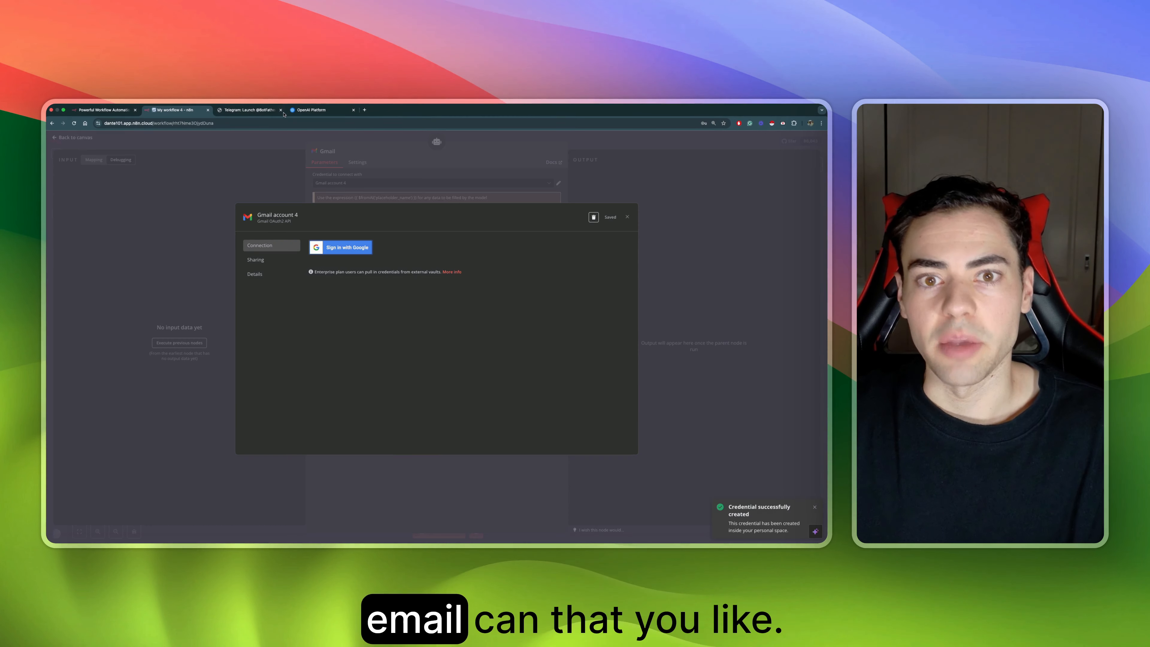
{"action": "left_click", "coordinate": [634, 214]}
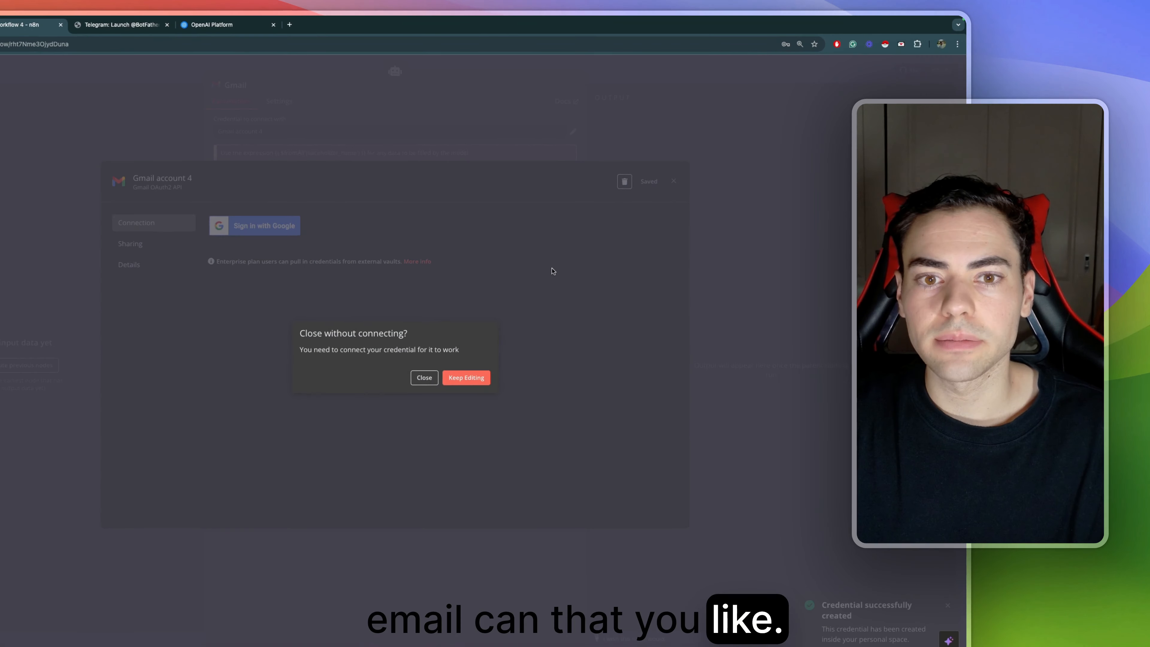
{"action": "left_click", "coordinate": [466, 377]}
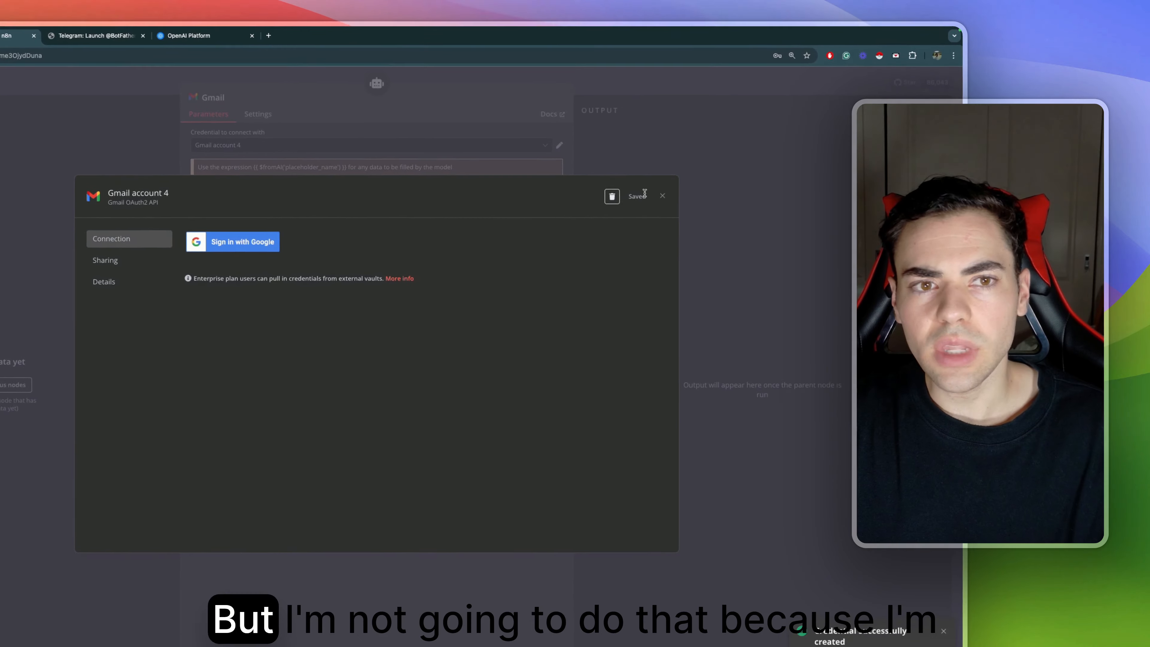
{"action": "left_click", "coordinate": [674, 181]}
{"action": "left_click", "coordinate": [402, 460]}
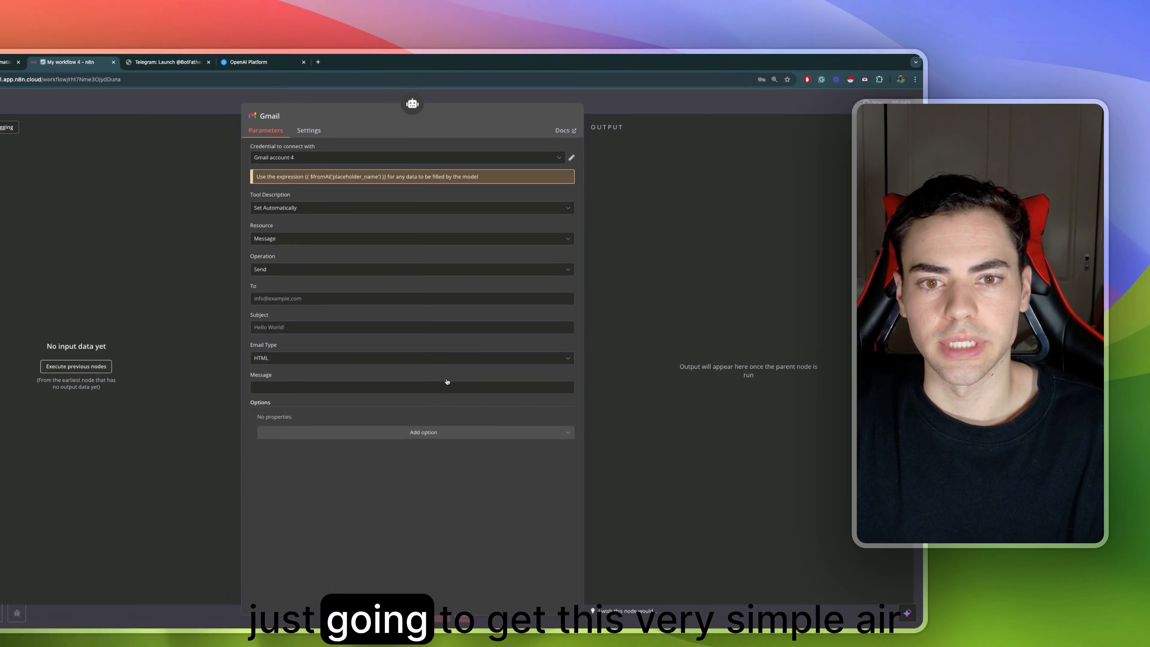
{"action": "left_click", "coordinate": [183, 142]}
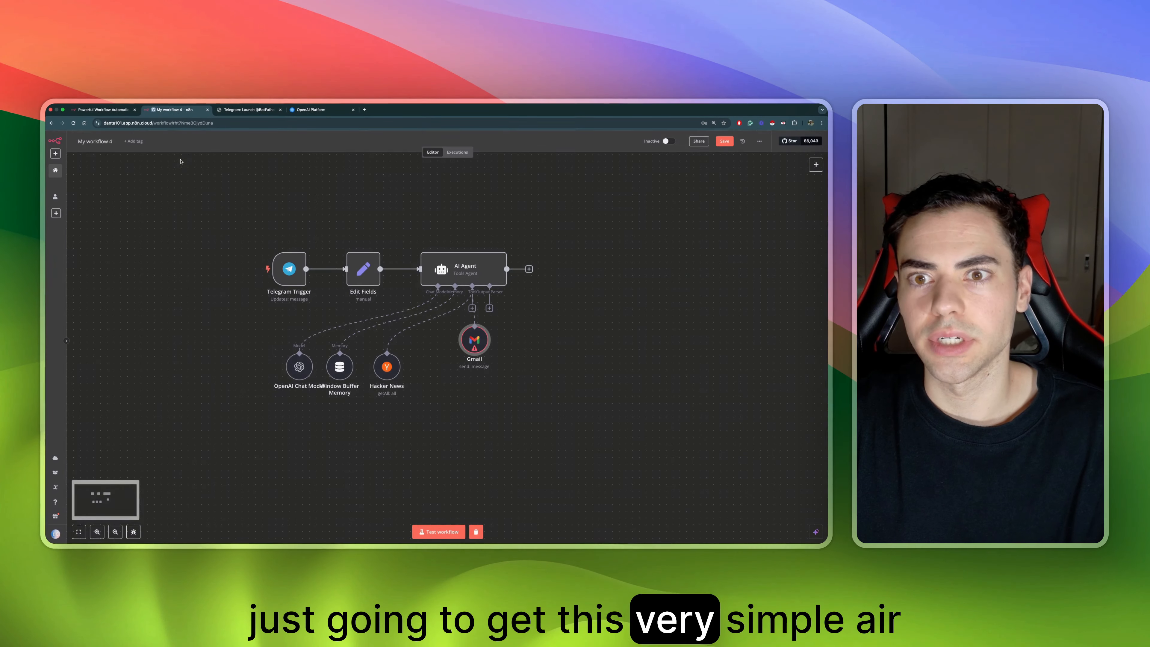
- Delete the Gmail tool node from the AI Agent
{"action": "right_click", "coordinate": [472, 335]}
{"action": "left_click", "coordinate": [479, 342]}
{"action": "left_click", "coordinate": [72, 136]}
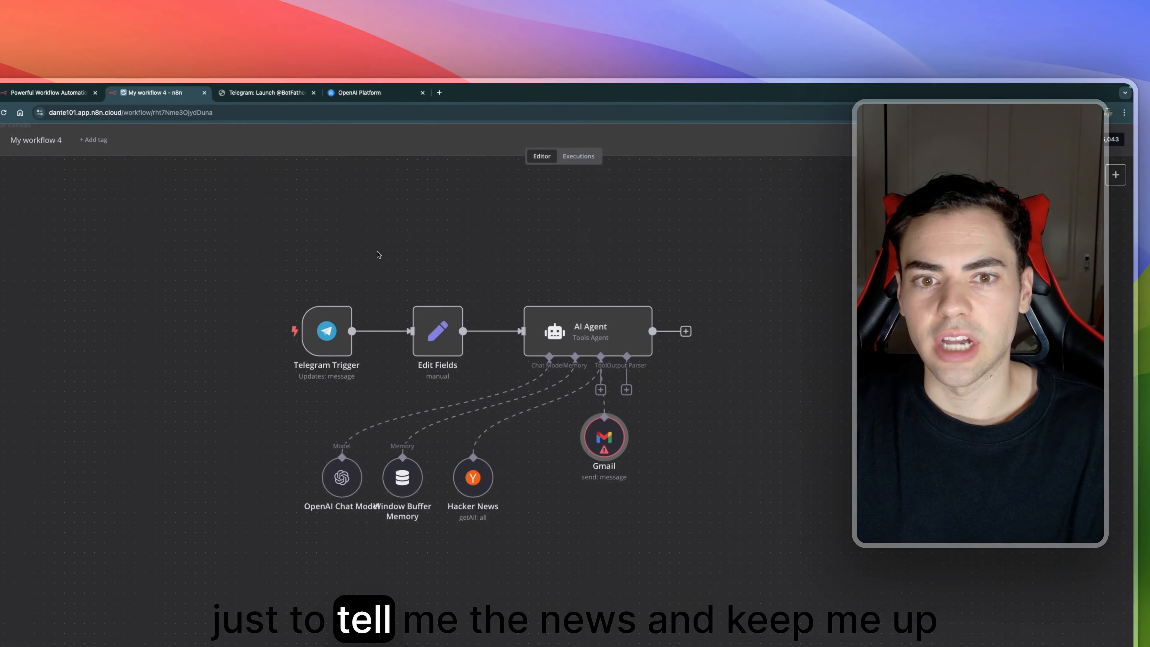
{"action": "key", "text": "Delete"}
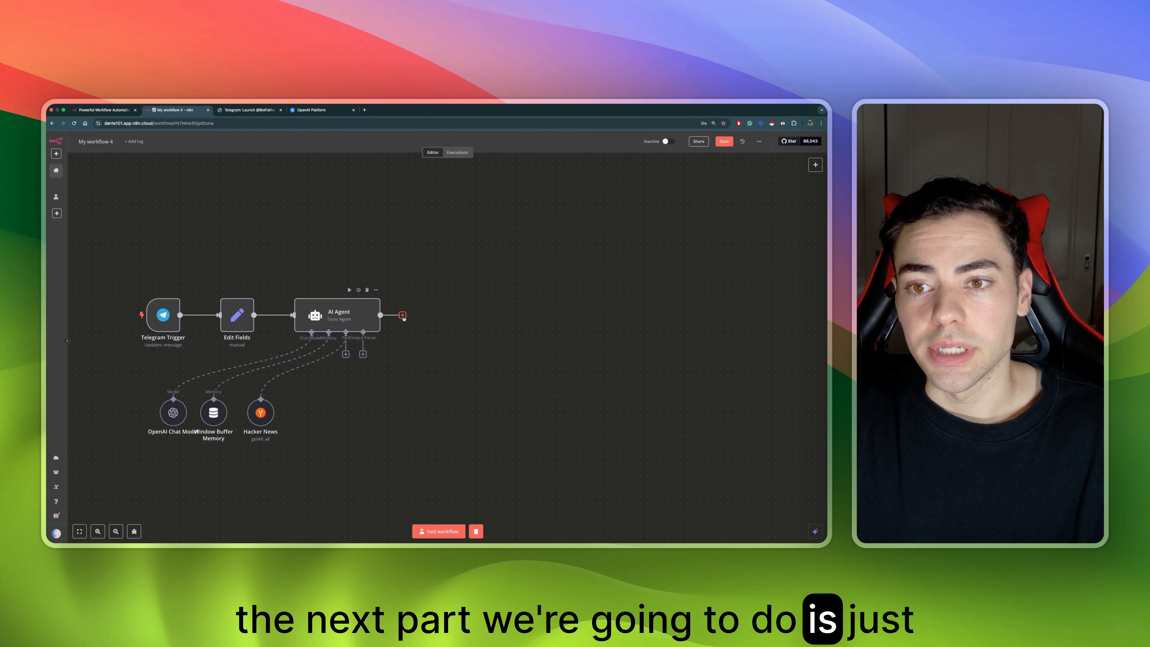
- Add a Telegram node with the Send a text message action after the AI Agent and return to the canvas
{"action": "left_click", "coordinate": [403, 316]}
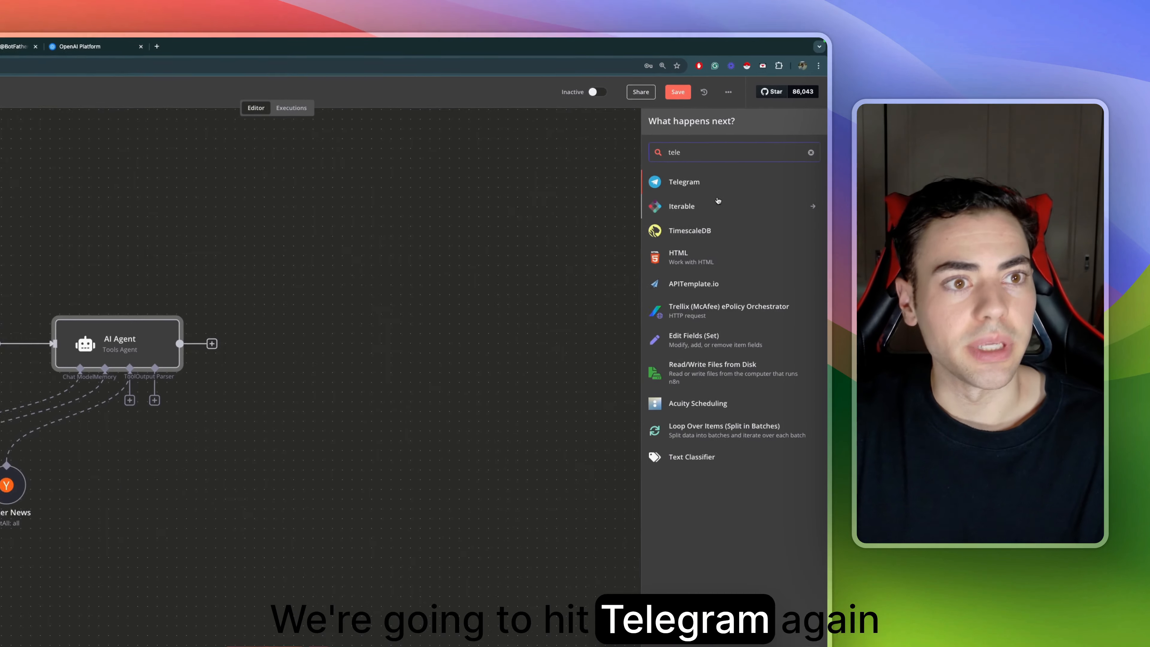
{"action": "key", "text": "Return"}
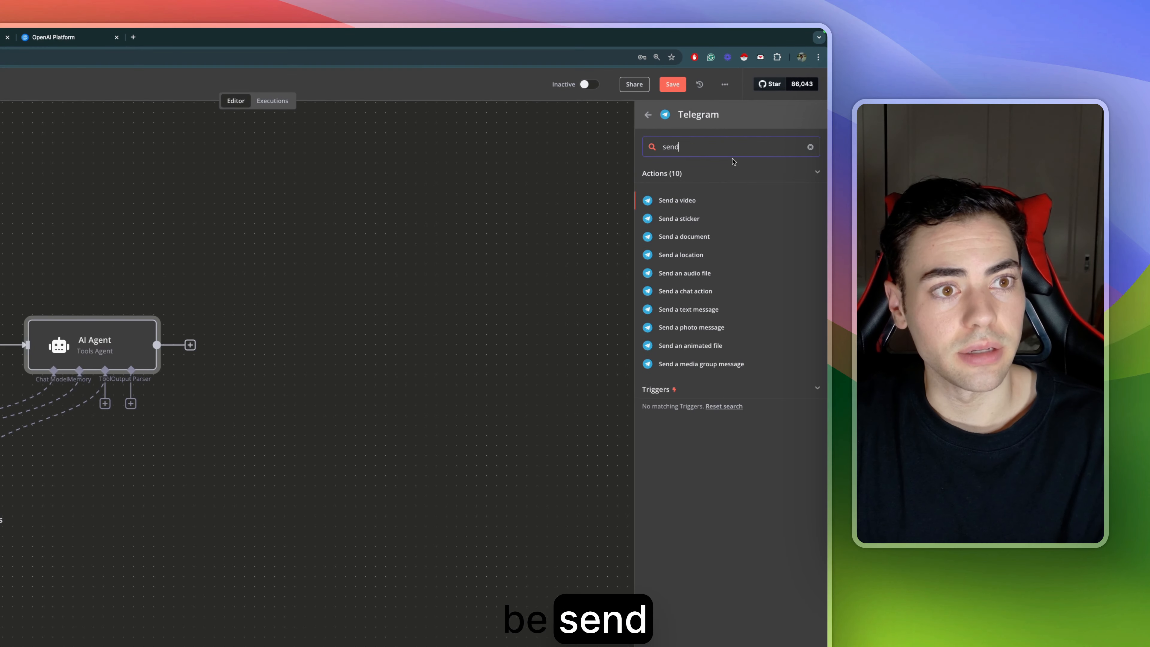
{"action": "left_click", "coordinate": [688, 309]}
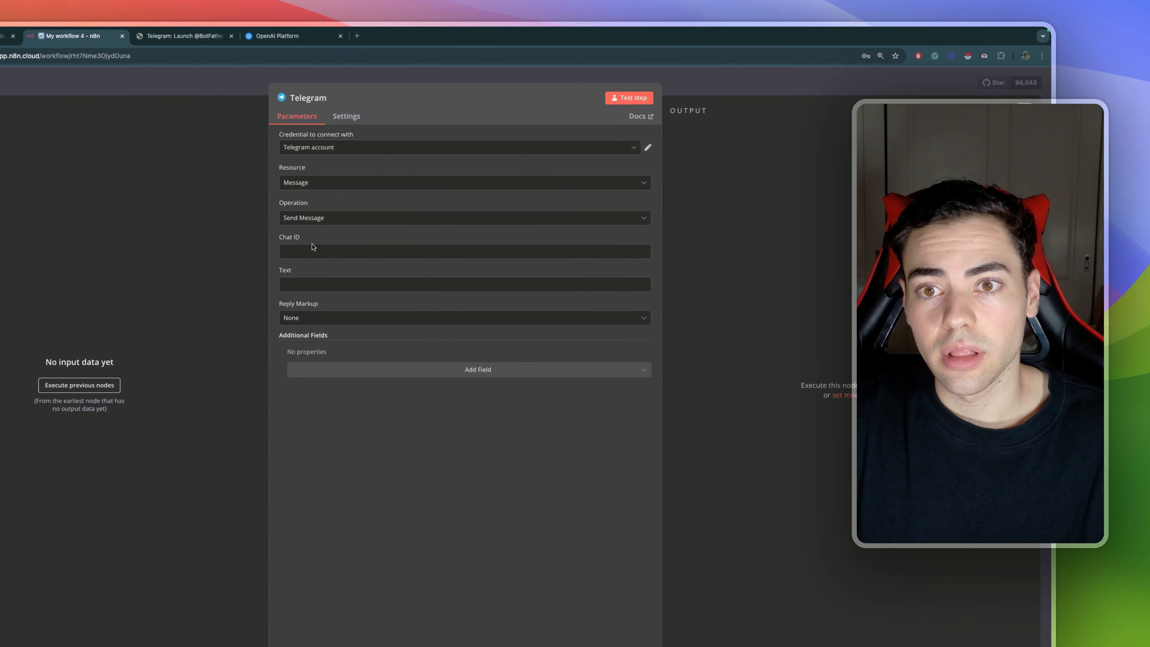
{"action": "left_click", "coordinate": [481, 272]}
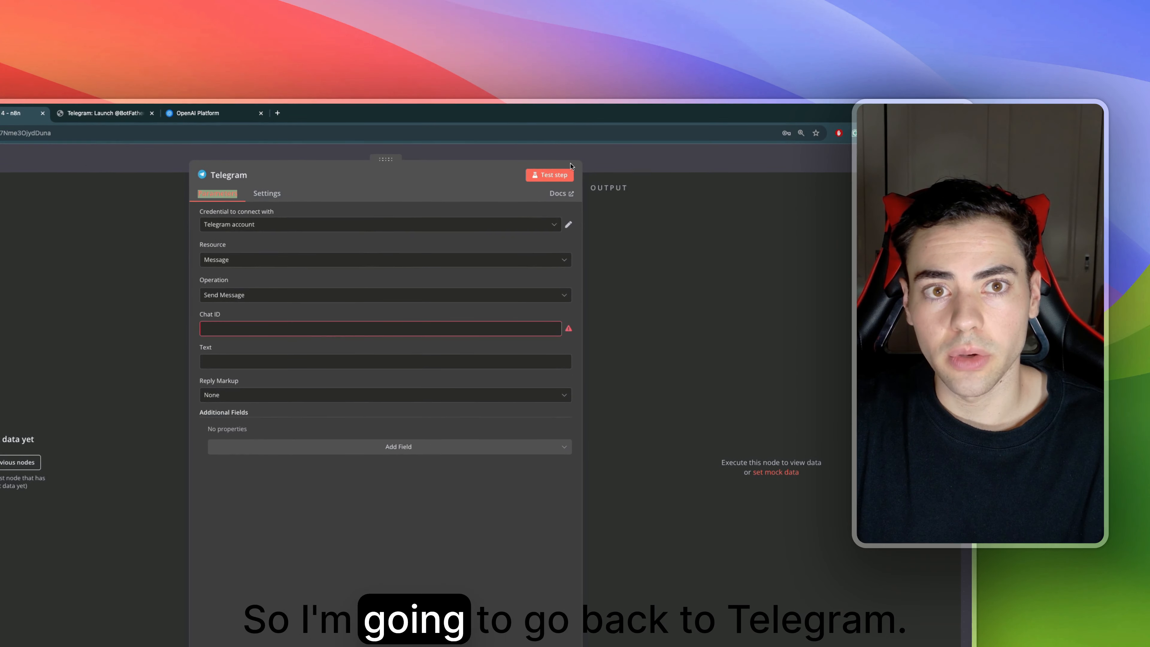
{"action": "left_click", "coordinate": [632, 159]}
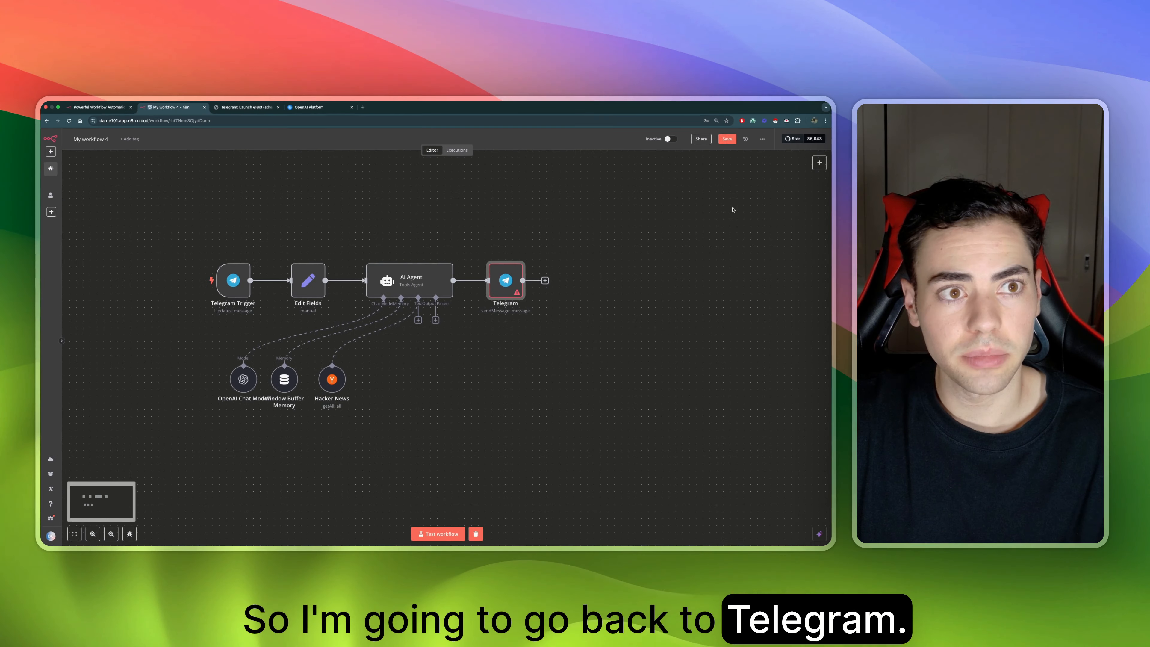
- Try to activate the workflow and start a test run from the canvas
{"action": "left_click", "coordinate": [667, 142]}
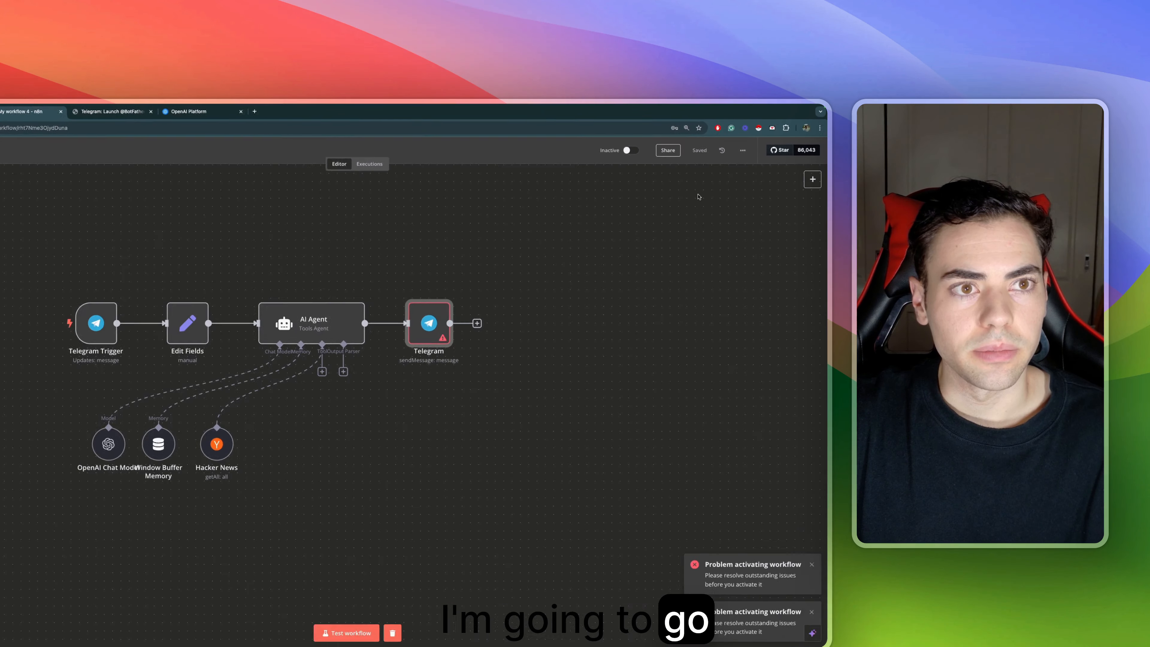
{"action": "scroll", "coordinate": [543, 408], "scroll_direction": "up", "scroll_amount": 1}
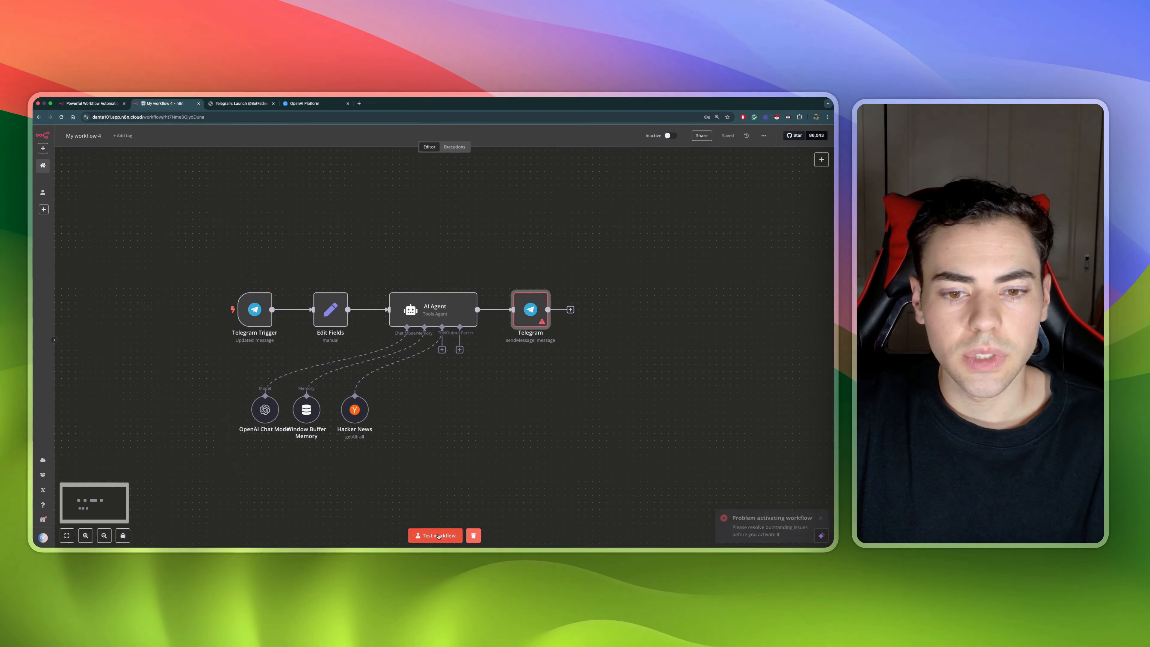
{"action": "left_click", "coordinate": [439, 531]}
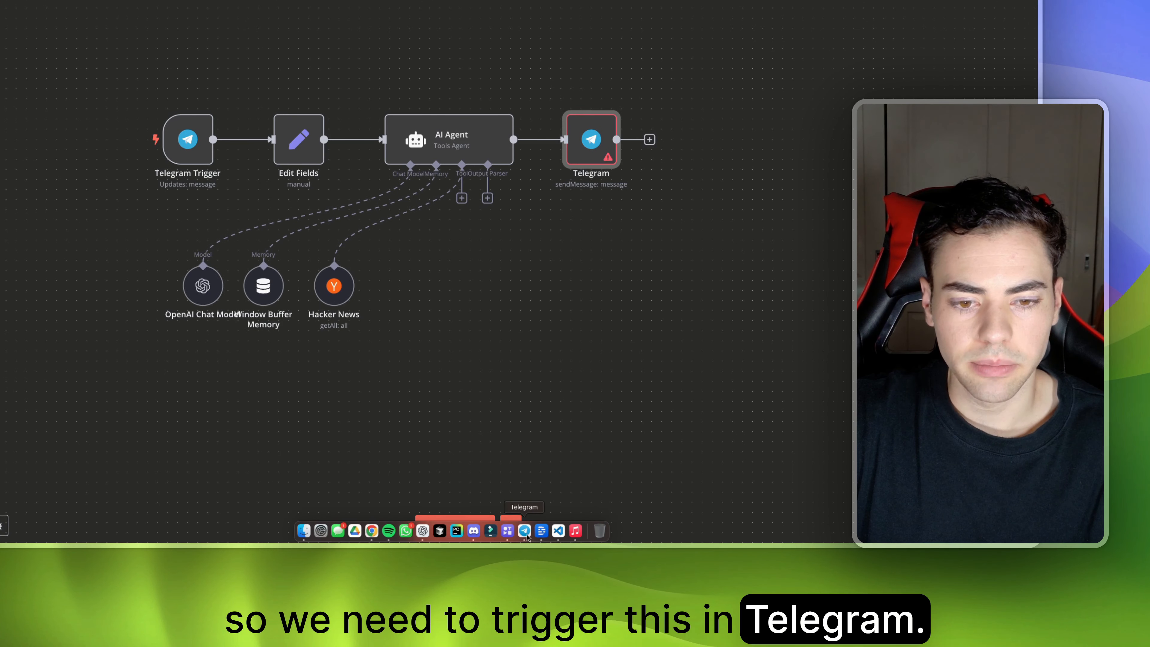
- Switch to Telegram, start the new bot from its link in the BotFather chat, and send "hey" in the Jarvis bot chat
{"action": "left_click", "coordinate": [526, 534]}
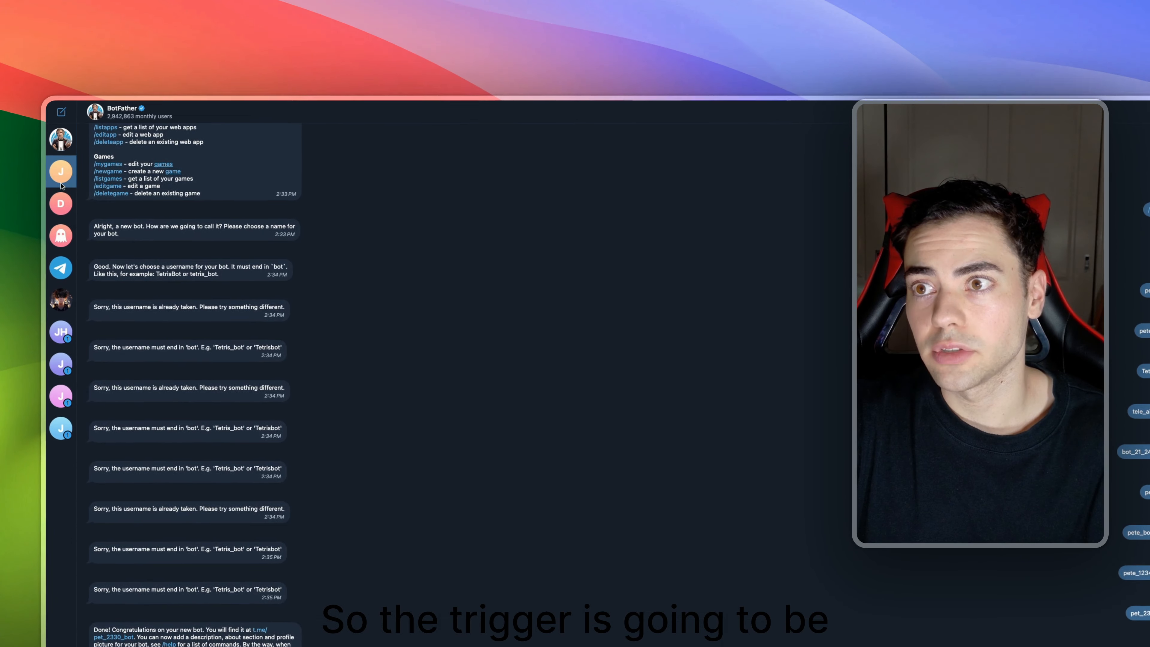
{"action": "left_click", "coordinate": [61, 184]}
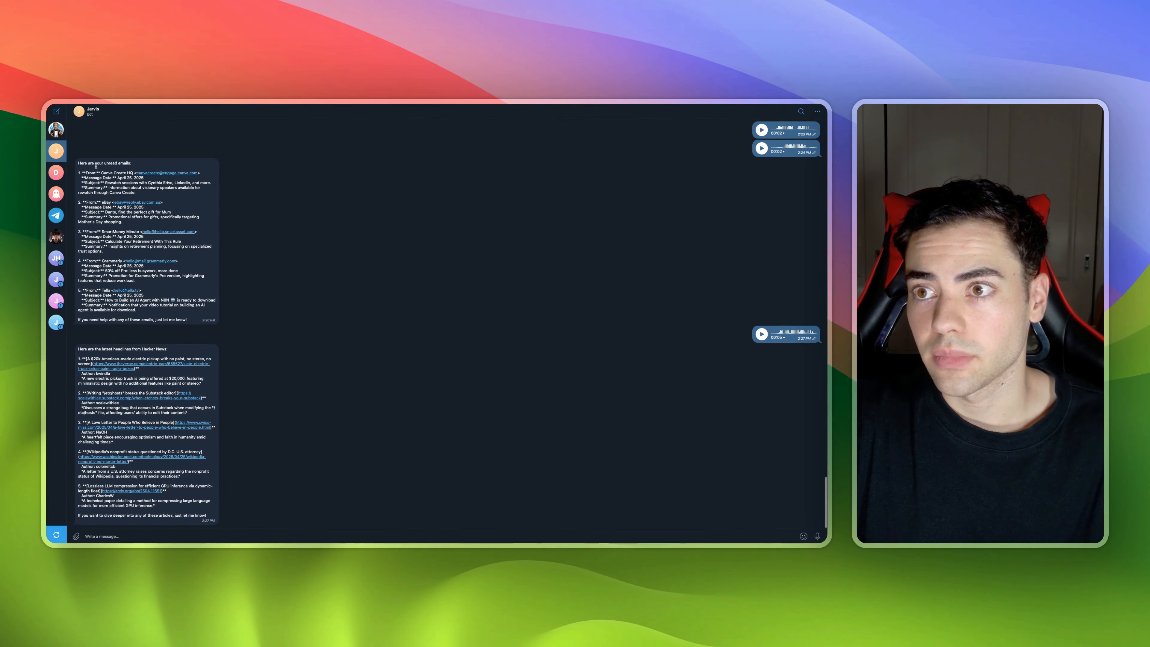
{"action": "left_click", "coordinate": [56, 129]}
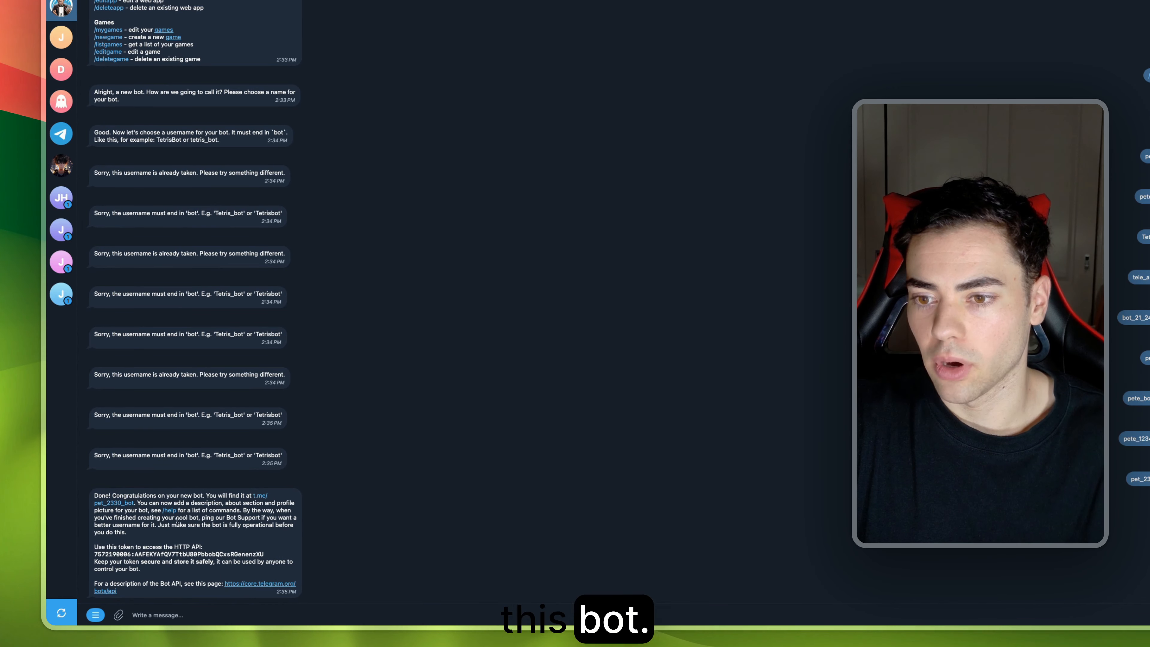
{"action": "left_click", "coordinate": [114, 503]}
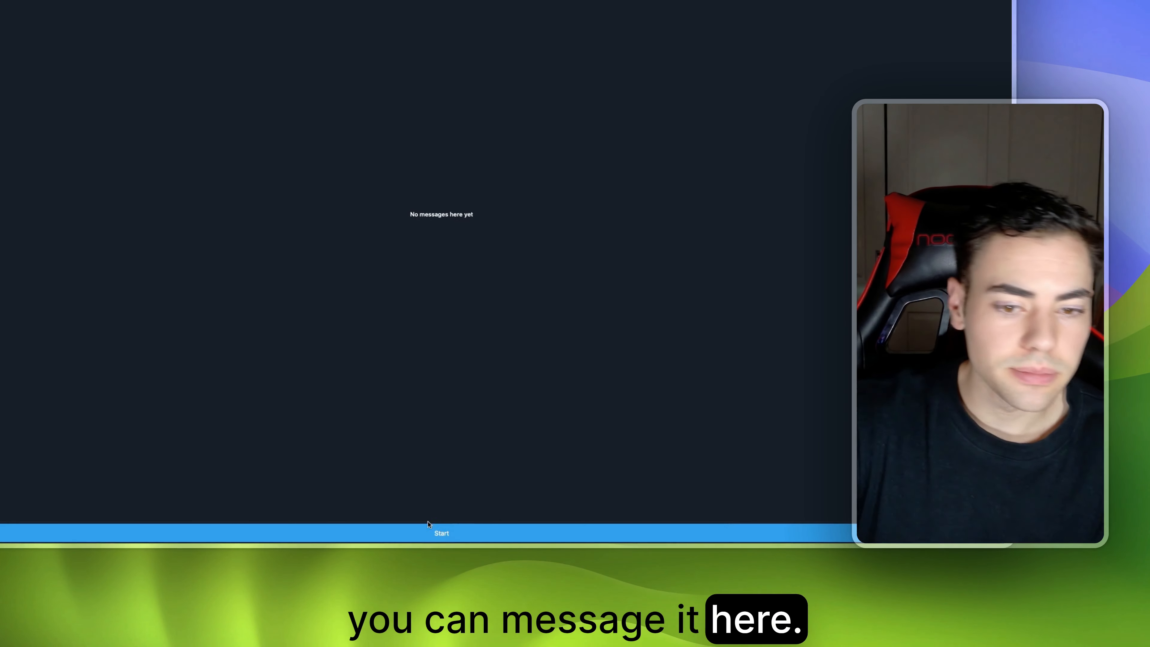
{"action": "left_click", "coordinate": [577, 532]}
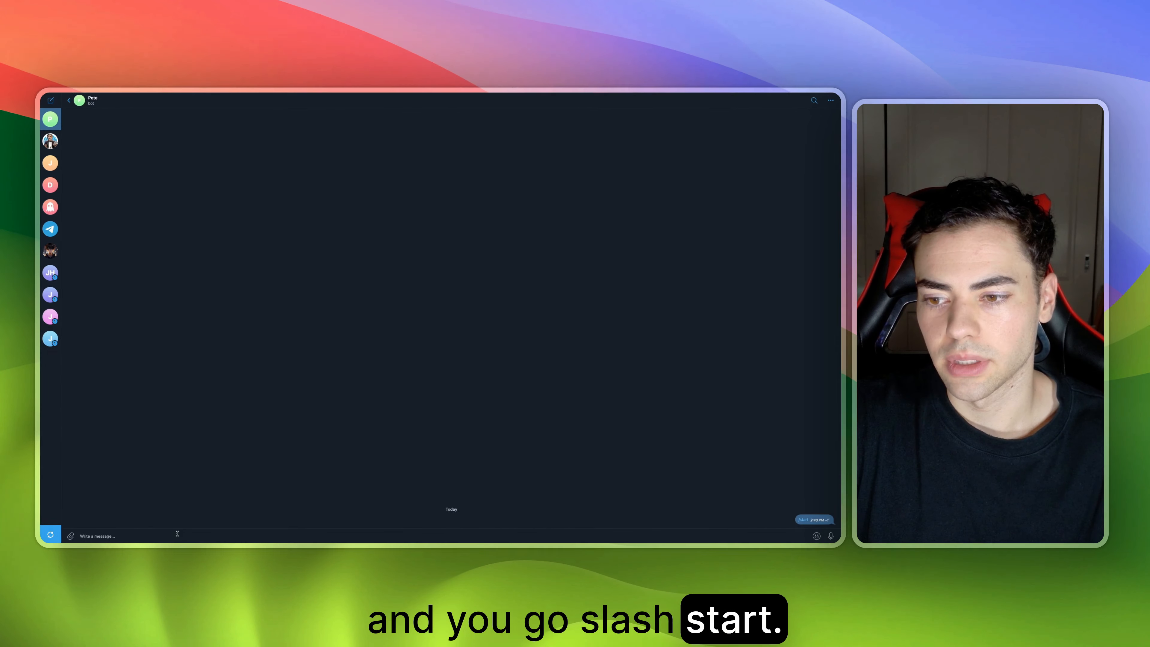
{"action": "left_click", "coordinate": [61, 169]}
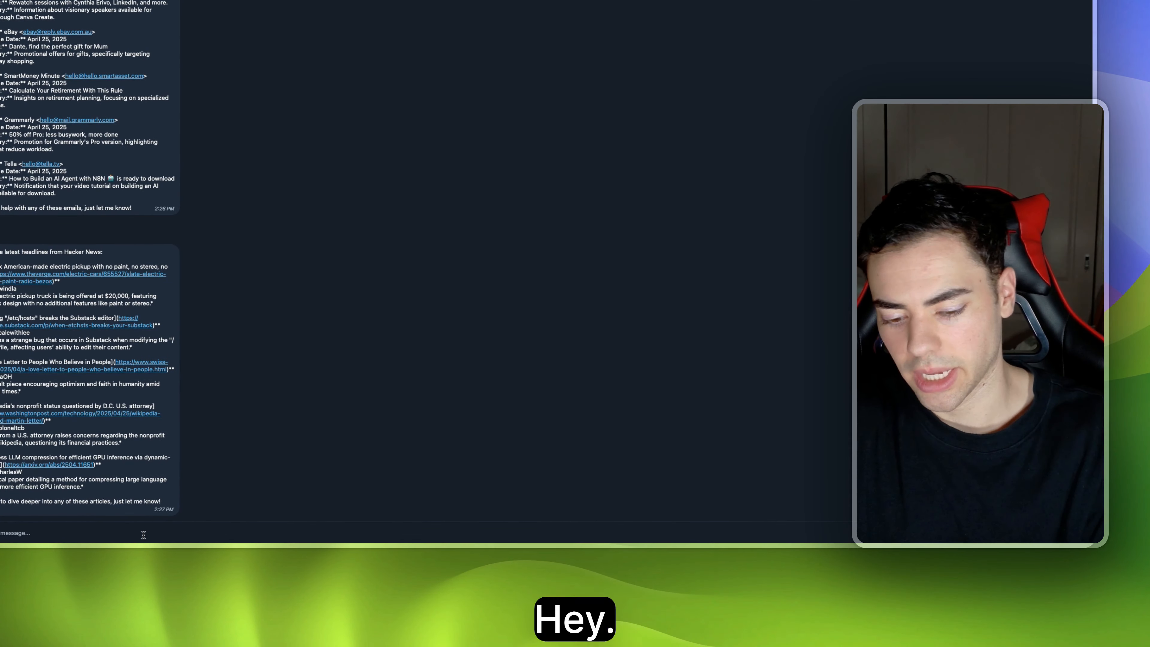
{"action": "key", "text": "Return"}
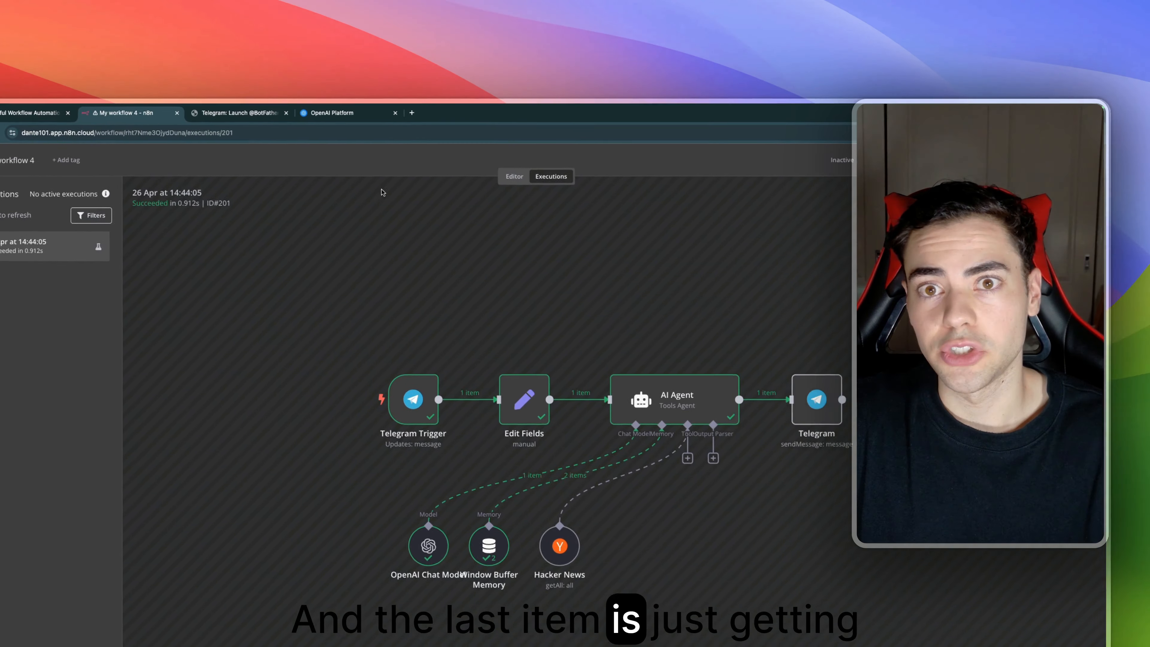
- Return to the workflow editor, check the Telegram send node's parameters, and test-run the workflow through the AI Agent
{"action": "left_click", "coordinate": [515, 176]}
{"action": "double_click", "coordinate": [665, 358]}
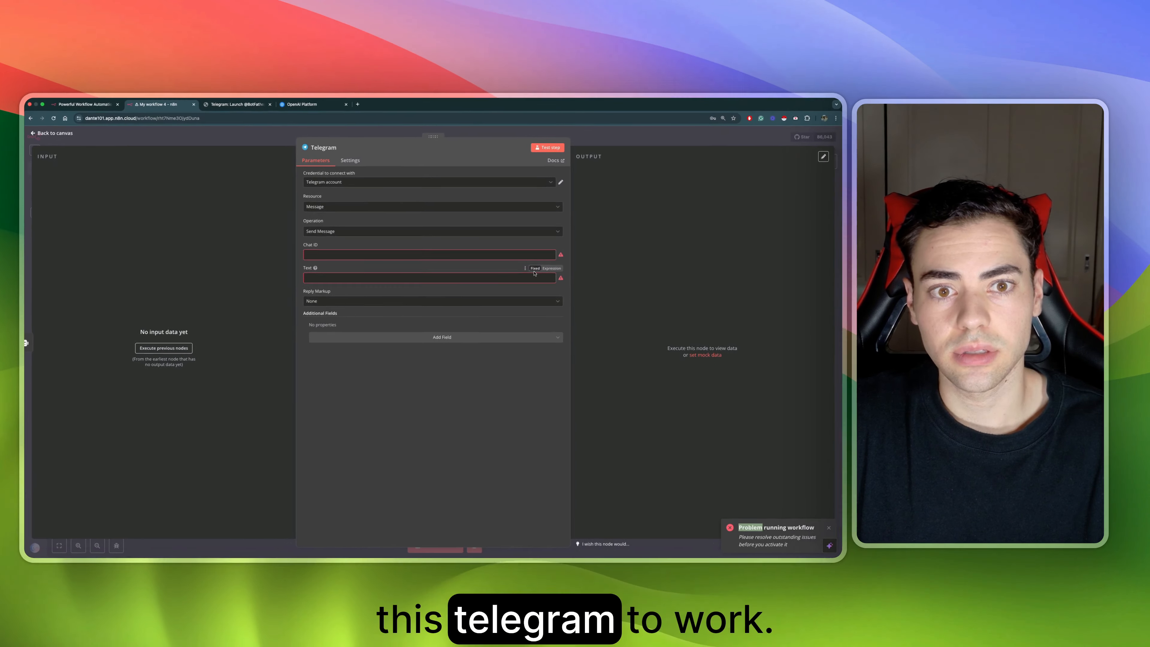
{"action": "left_click", "coordinate": [391, 252]}
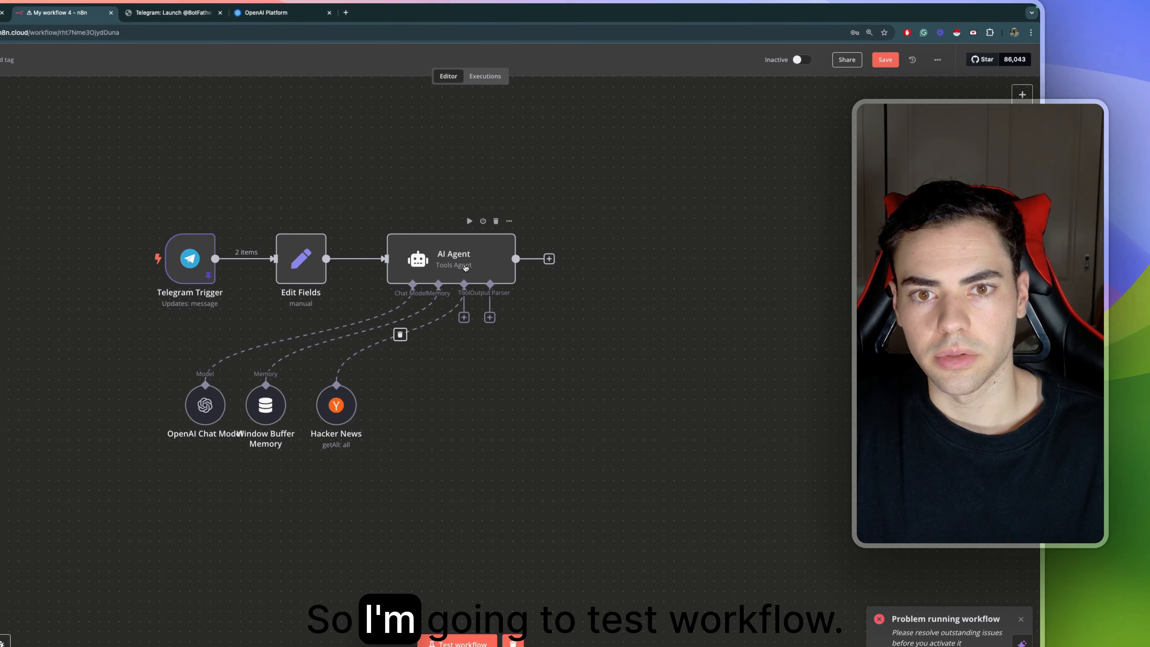
{"action": "left_click", "coordinate": [464, 267]}
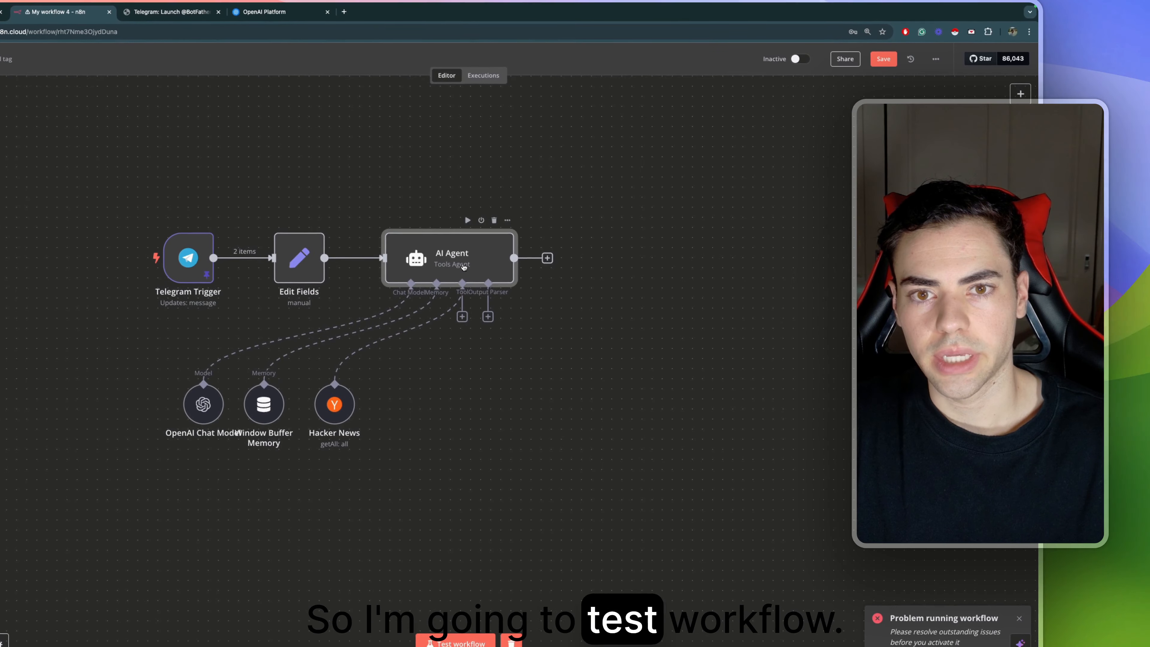
{"action": "double_click", "coordinate": [464, 267]}
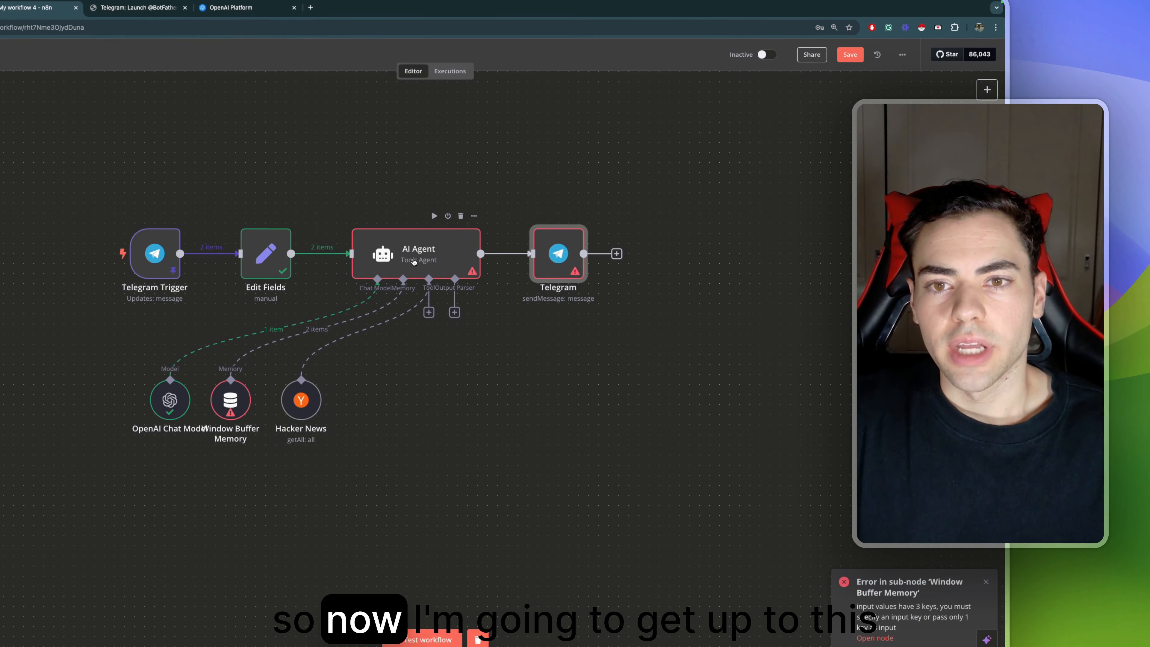
- Set the AI Agent's system message to "You are a helpful assistant that helps the user with the lastest news based on the time which is {{$now}}"
{"action": "double_click", "coordinate": [413, 260]}
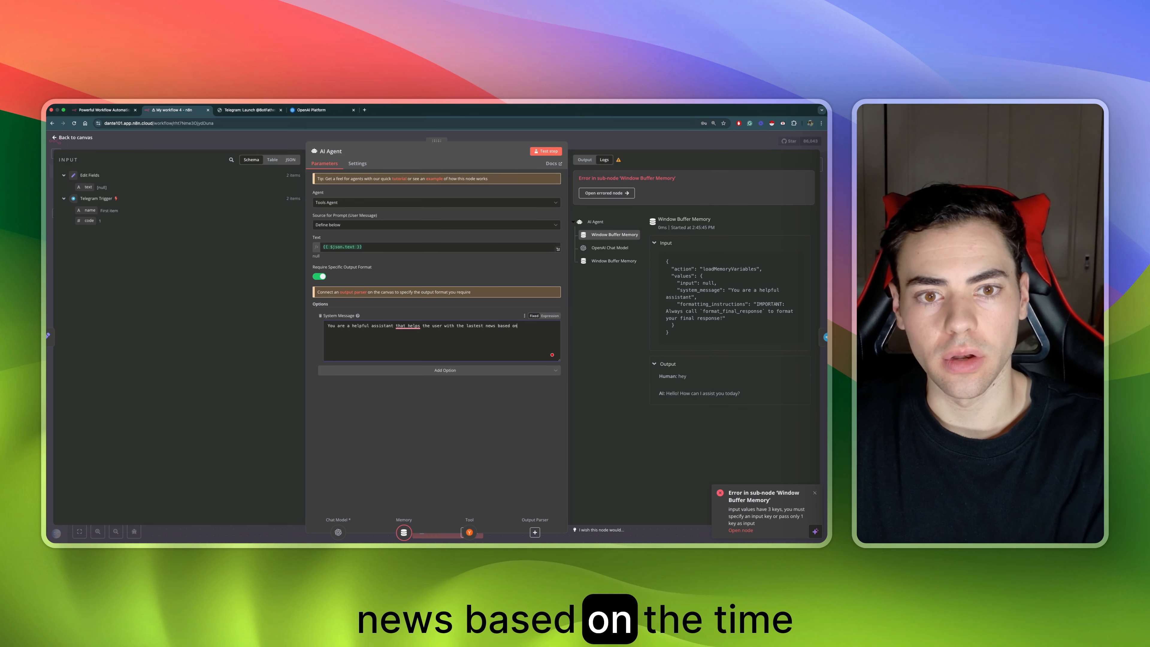
{"action": "type", "text": "ime which"}
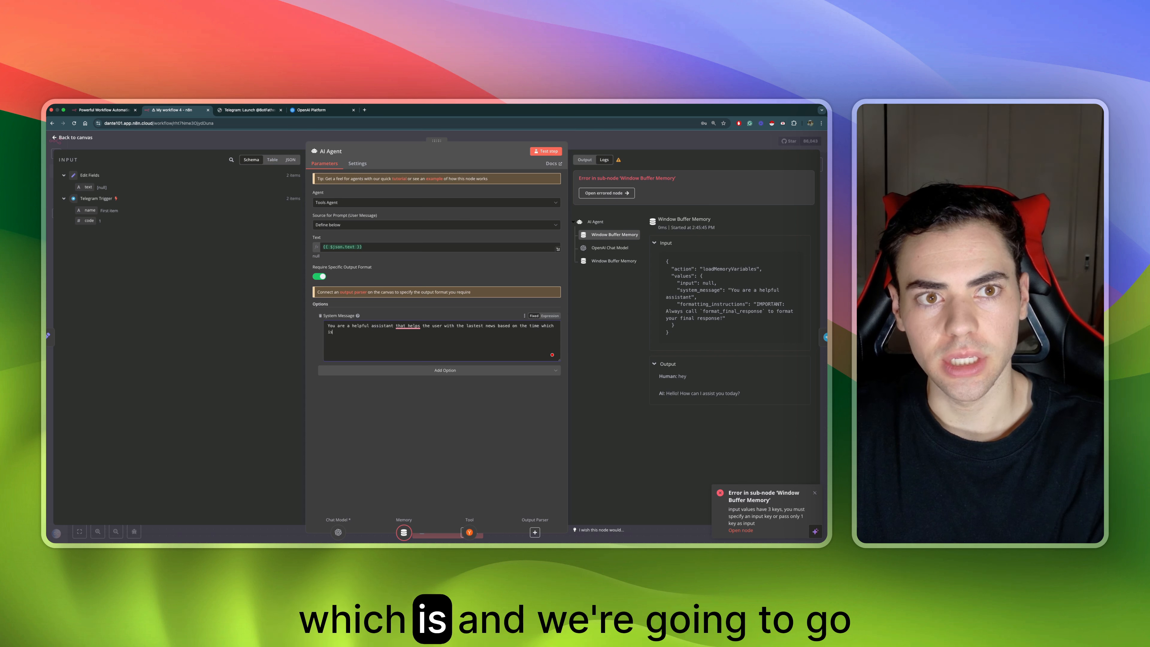
{"action": "type", "text": " is "}
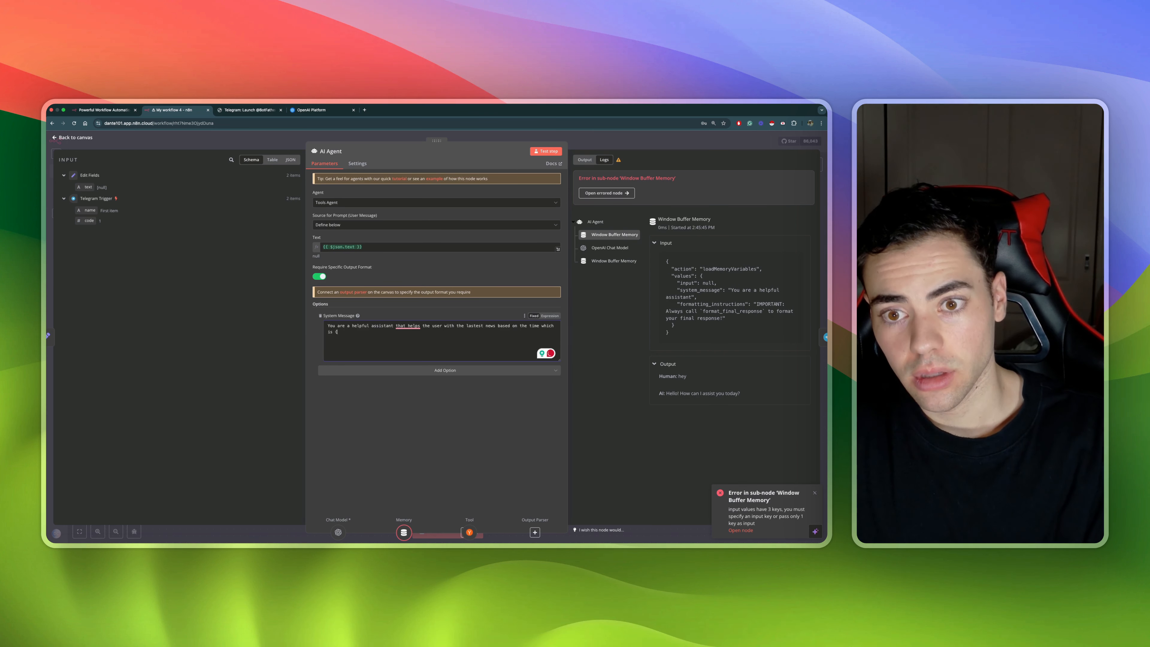
{"action": "type", "text": "{now"}
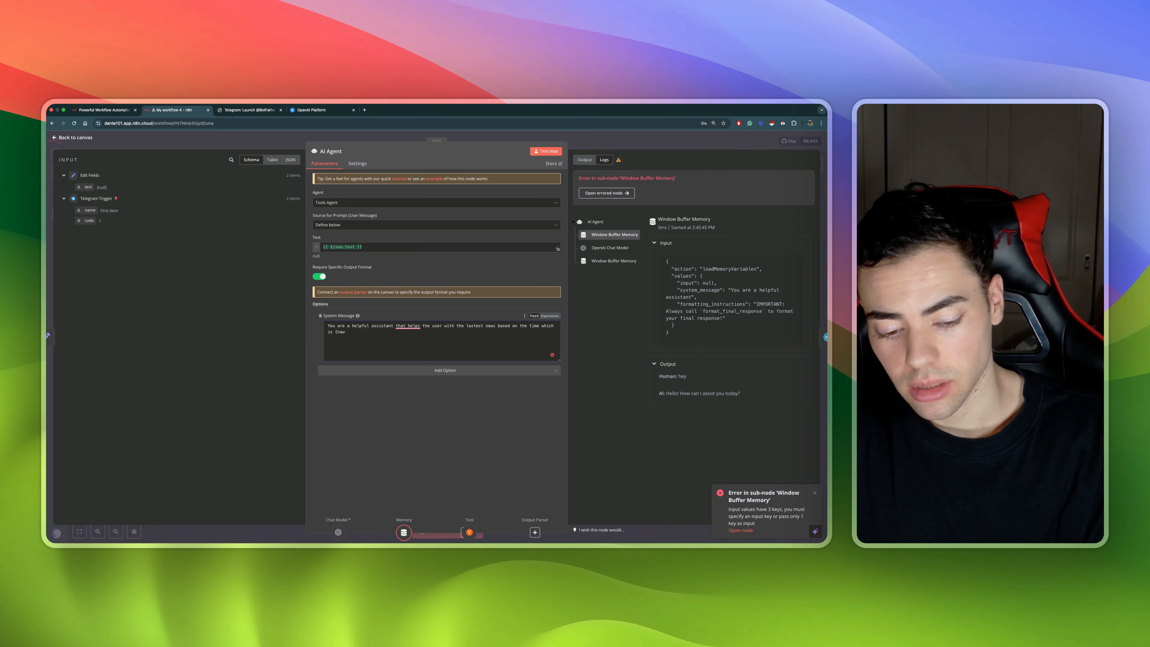
{"action": "type", "text": "}"}
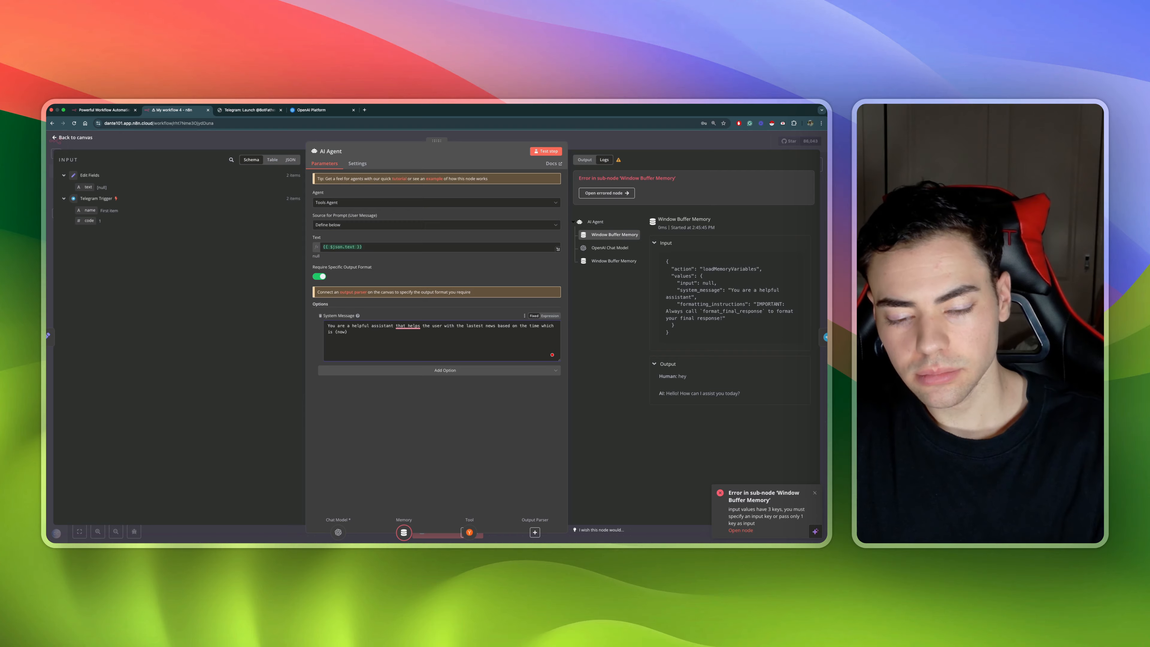
{"action": "type", "text": "}"}
{"action": "left_click", "coordinate": [335, 333]}
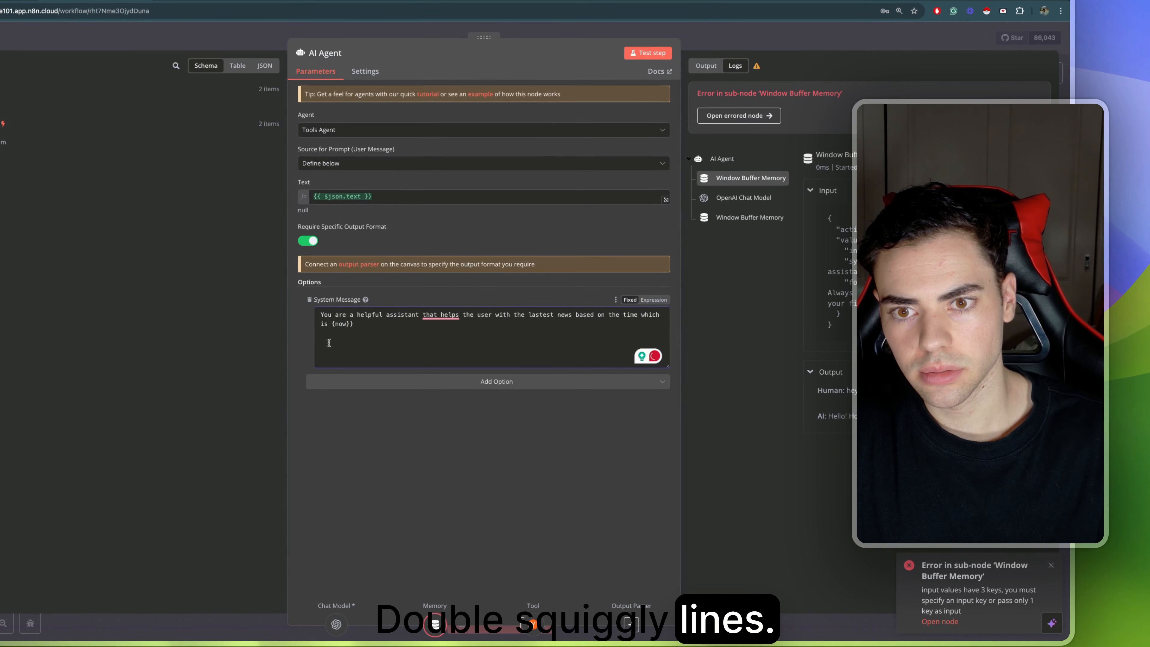
{"action": "type", "text": "{$"}
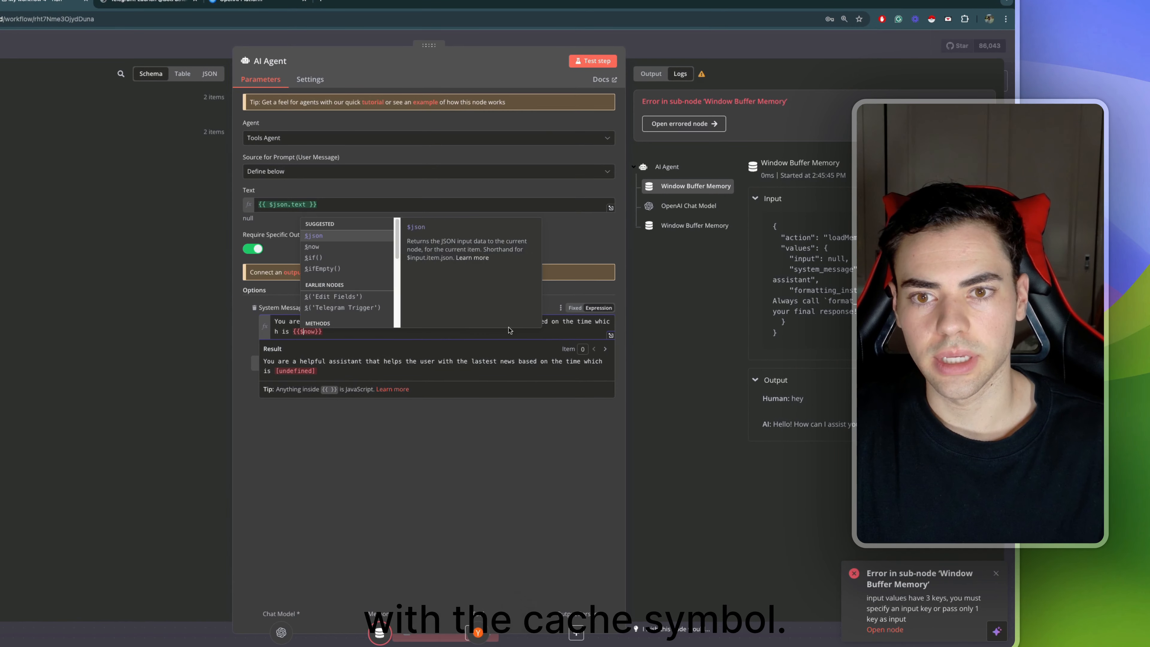
{"action": "left_click", "coordinate": [404, 471]}
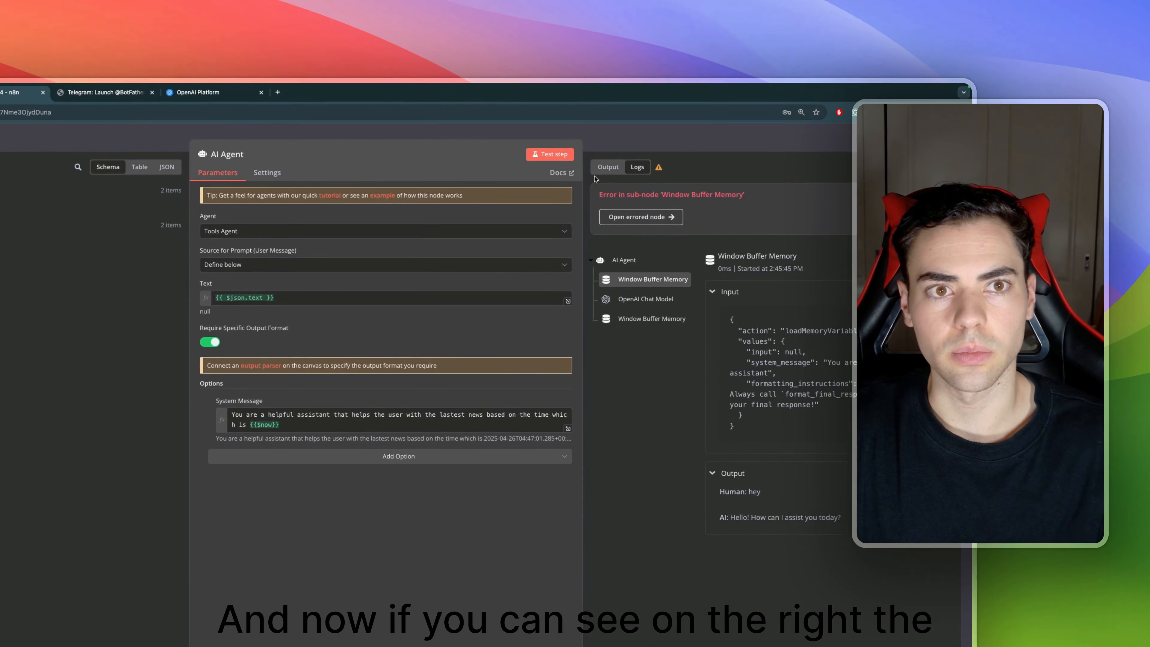
- Test the AI Agent step without the window buffer memory, check its logs, and open the Telegram send node
{"action": "left_click", "coordinate": [651, 74]}
{"action": "left_click", "coordinate": [548, 164]}
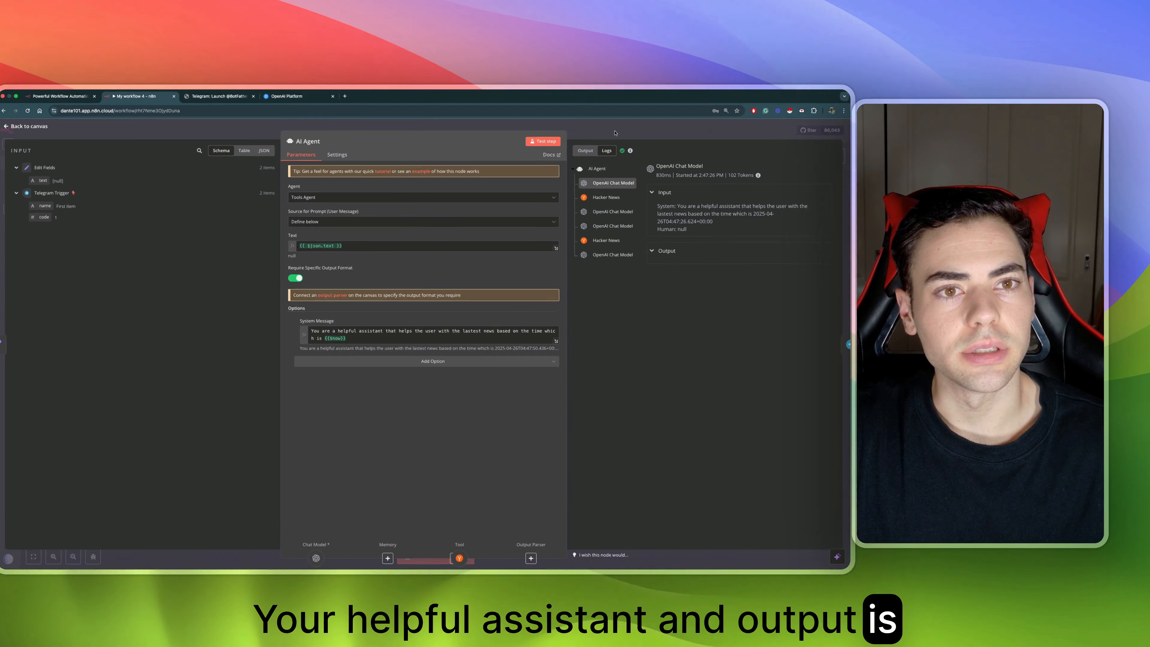
{"action": "left_click", "coordinate": [611, 143]}
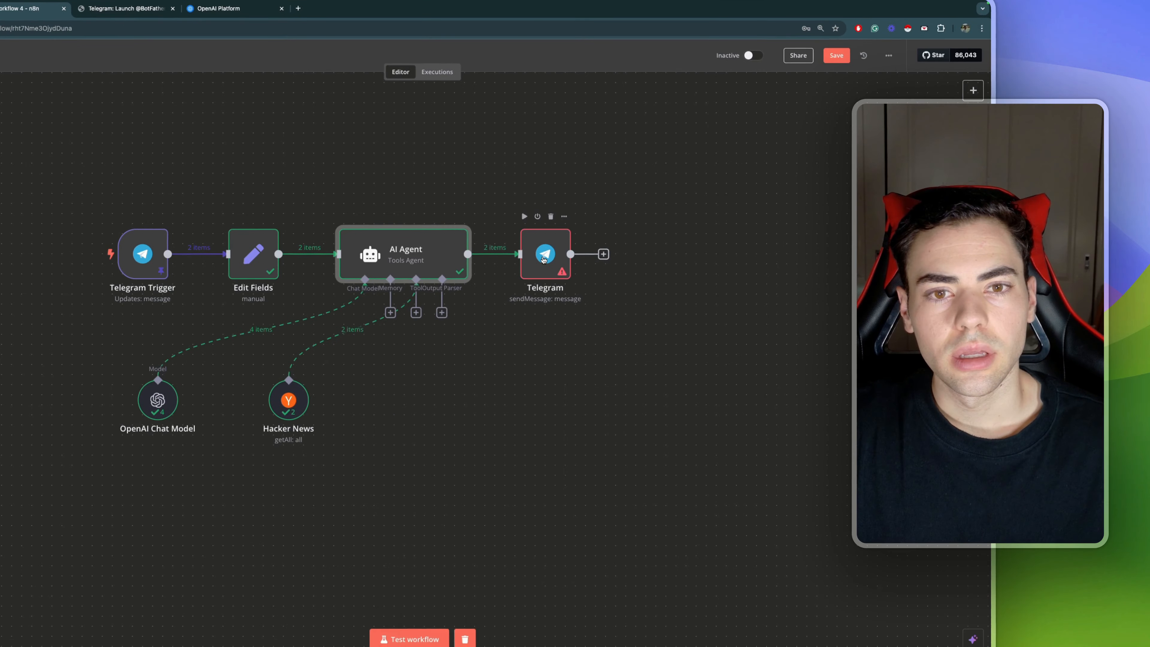
{"action": "double_click", "coordinate": [551, 253]}
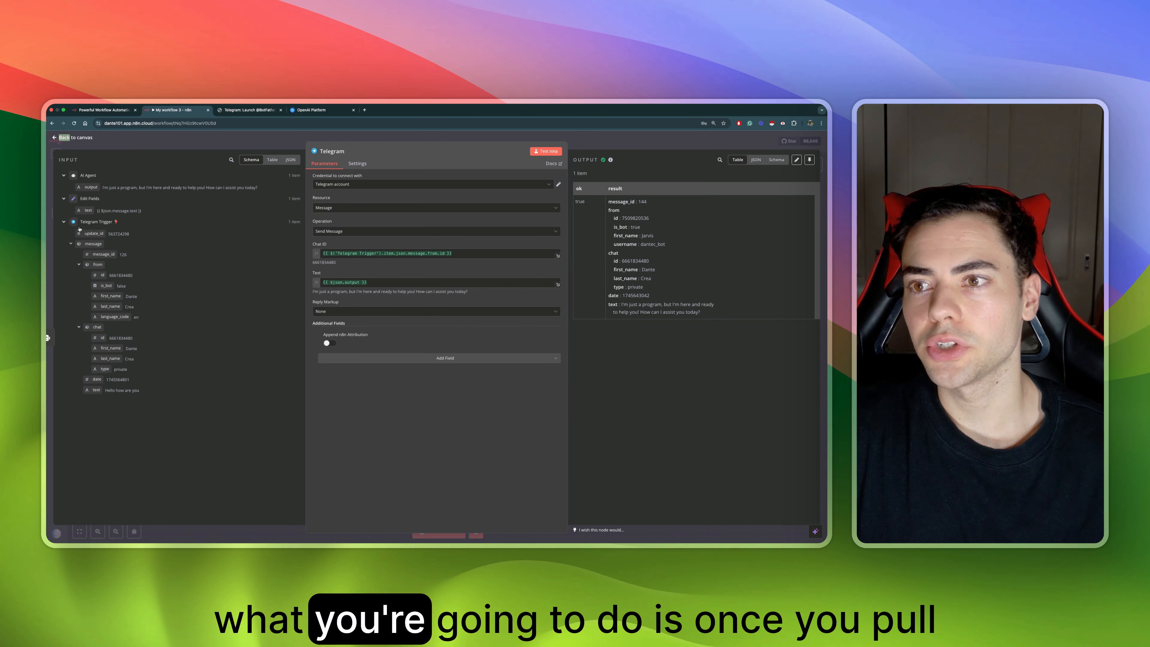
- Replace the Telegram node's Chat ID expression with the trigger's message ID, {{ $('Telegram Trigger').item.json.message.message_id }}
{"action": "left_click", "coordinate": [443, 254]}
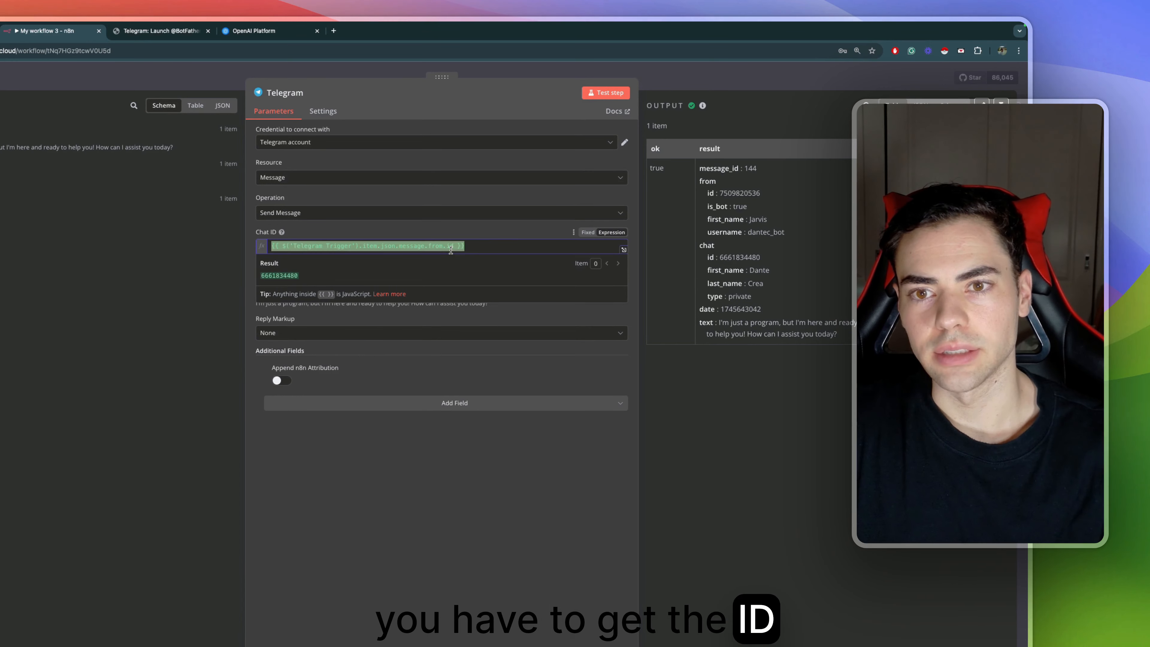
{"action": "key", "text": "BackSpace"}
{"action": "left_click", "coordinate": [500, 472]}
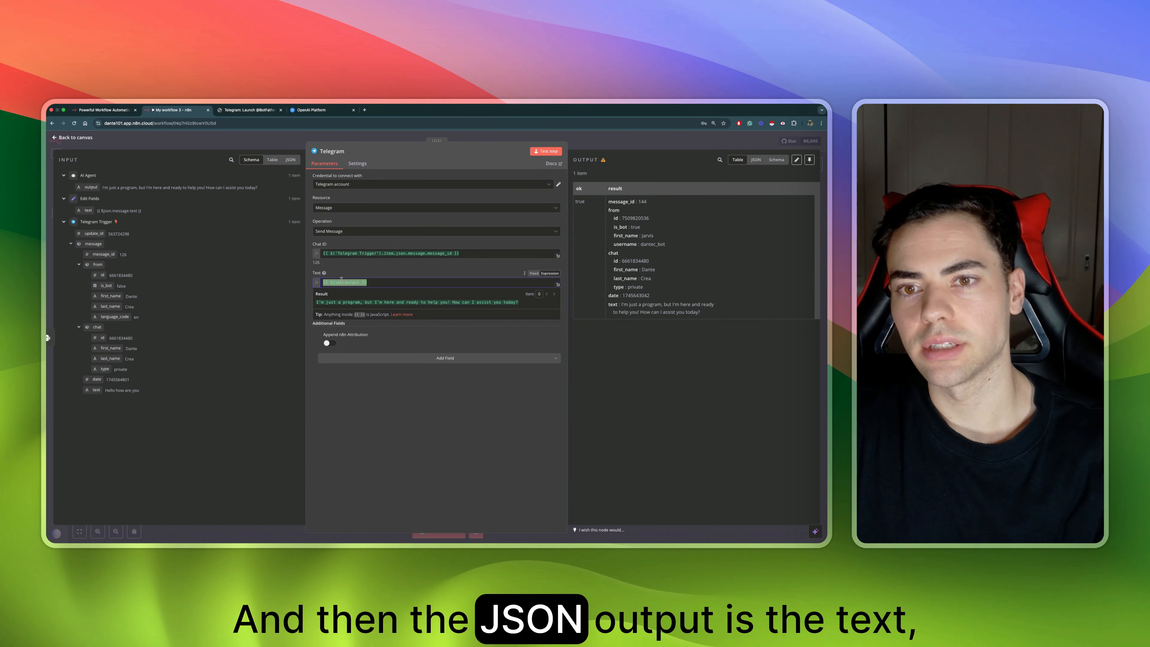
- Clear the Telegram node's message text, map the AI Agent's output to it as {{ $json.output }}, and return to the canvas
{"action": "key", "text": "BackSpace"}
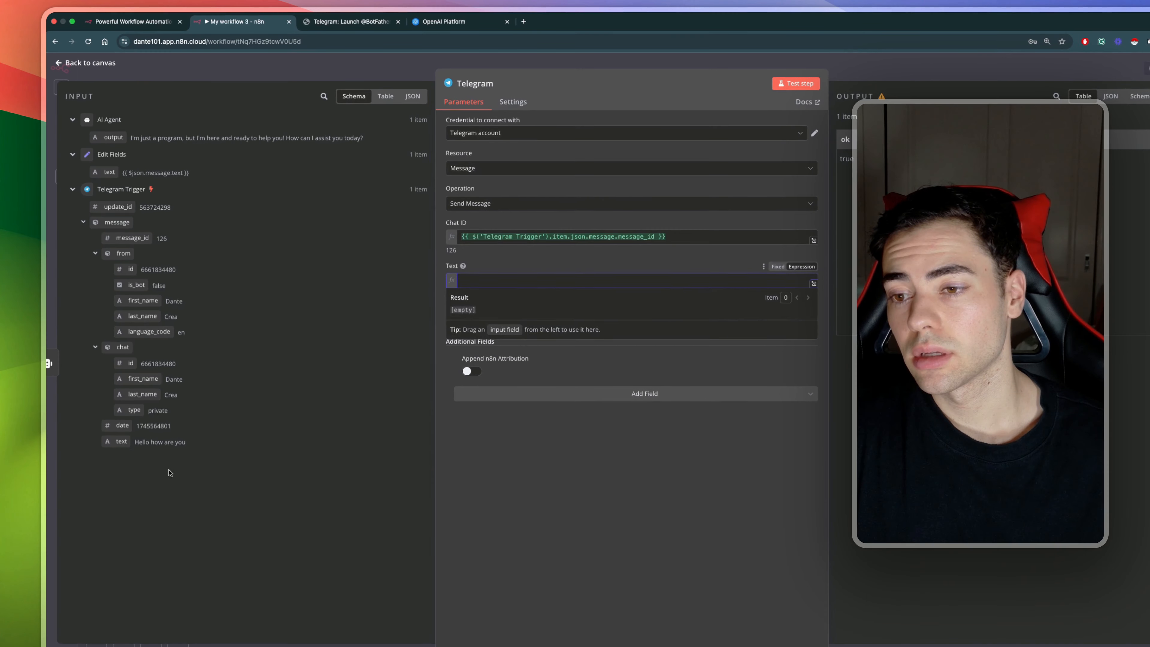
{"action": "left_click", "coordinate": [116, 441]}
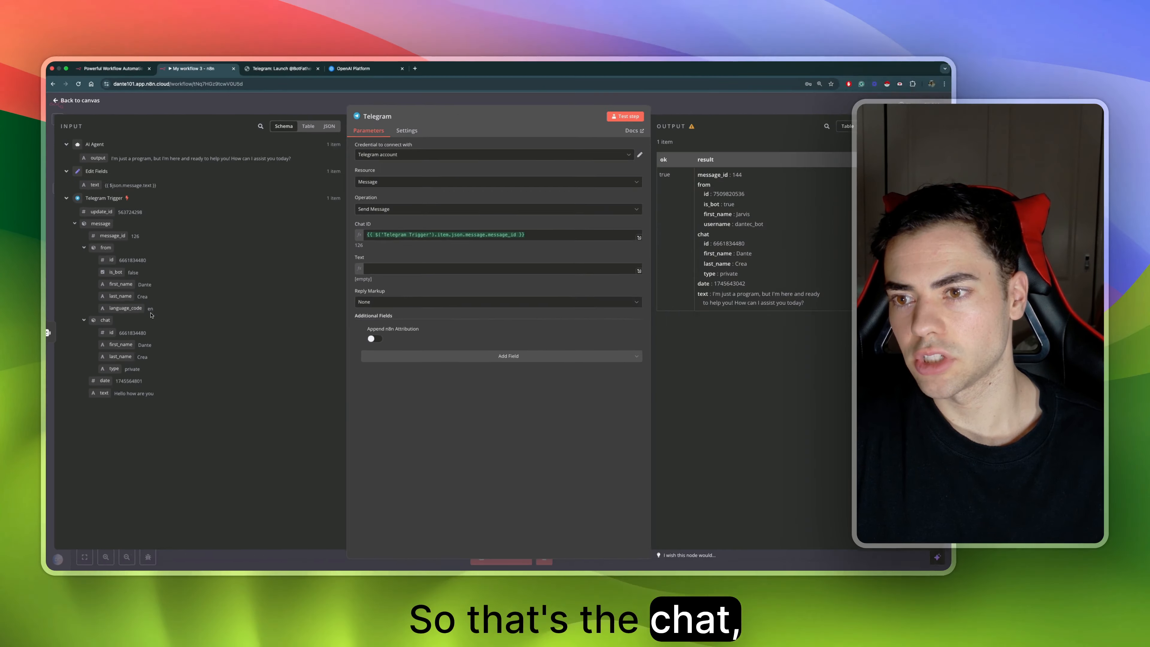
{"action": "left_click_drag", "start_coordinate": [111, 95], "coordinate": [487, 240]}
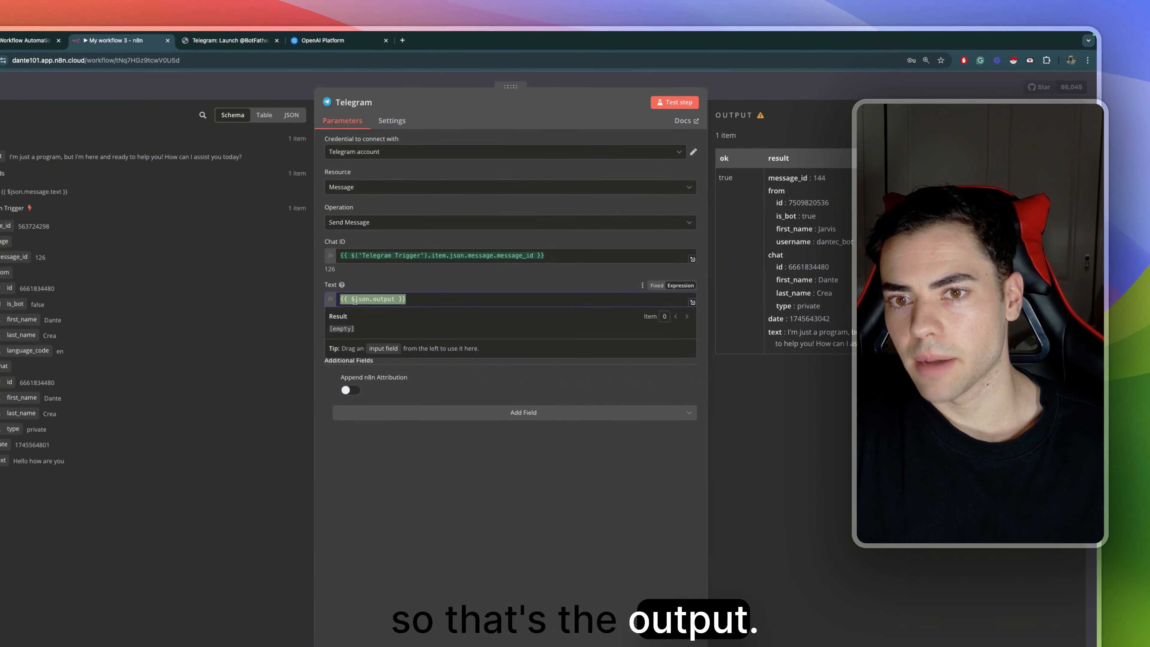
{"action": "left_click", "coordinate": [406, 405]}
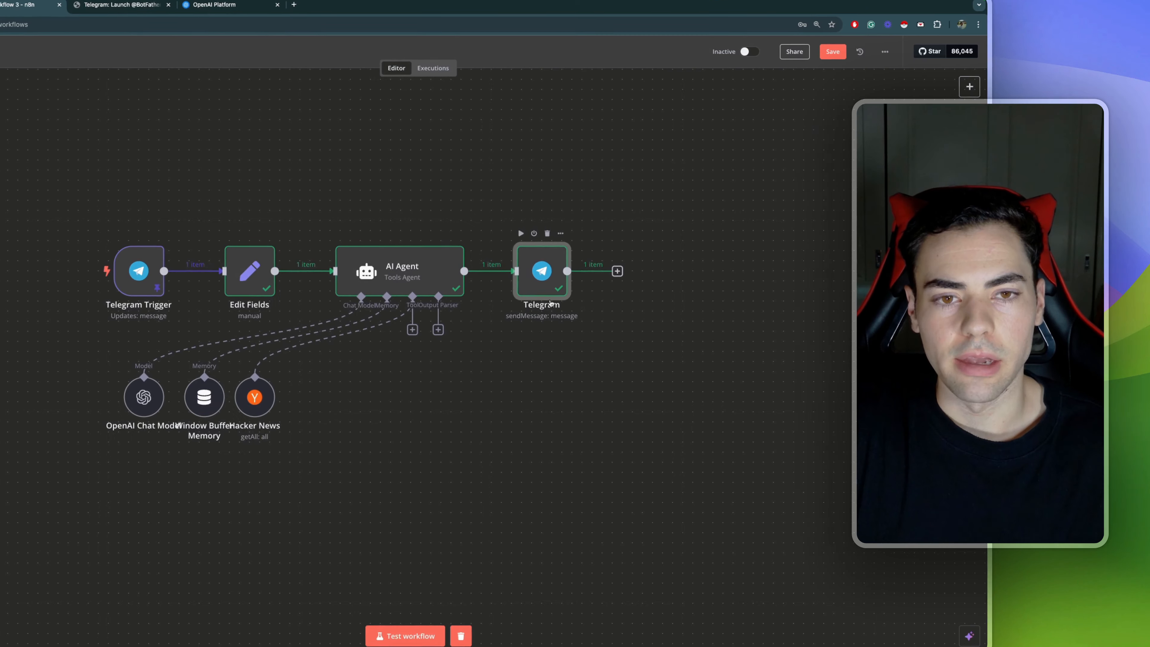
- Add the Append n8n Attribution field to the Telegram send node, turn it off, and return to the canvas
{"action": "double_click", "coordinate": [548, 294]}
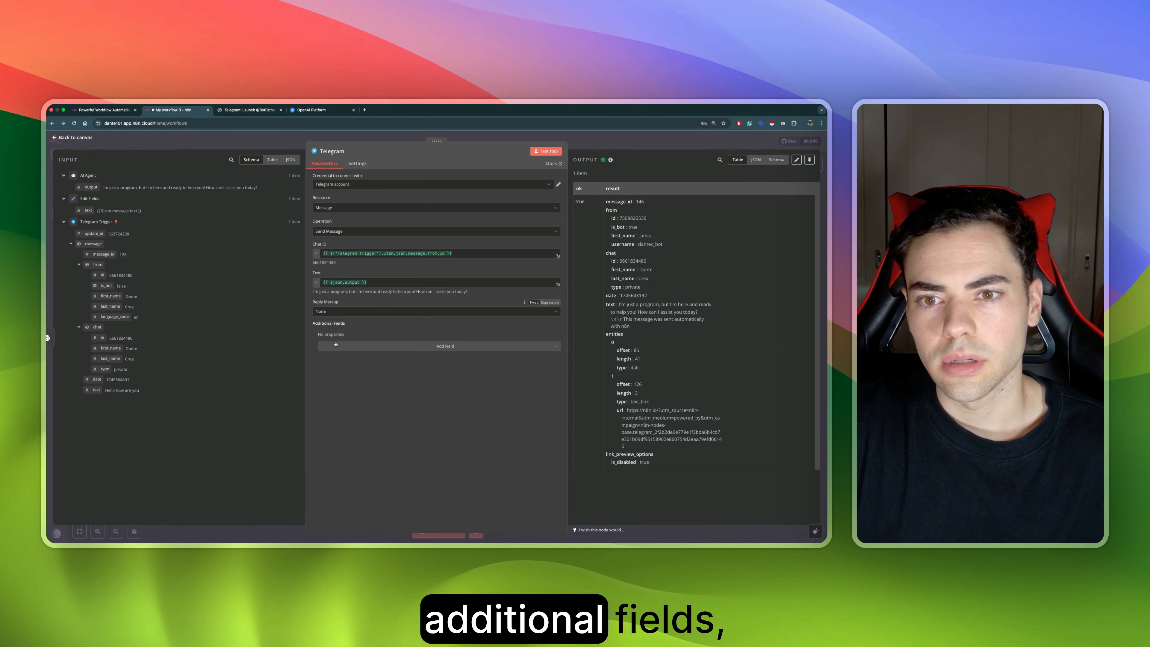
{"action": "left_click", "coordinate": [424, 401]}
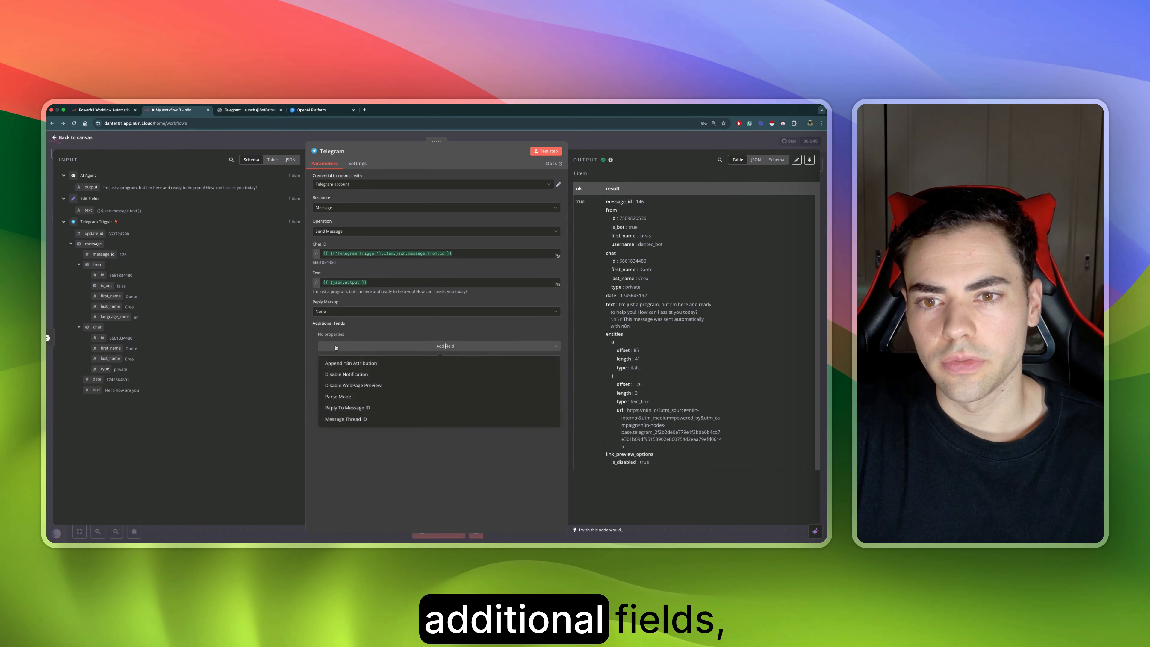
{"action": "left_click", "coordinate": [317, 428]}
{"action": "left_click", "coordinate": [329, 349]}
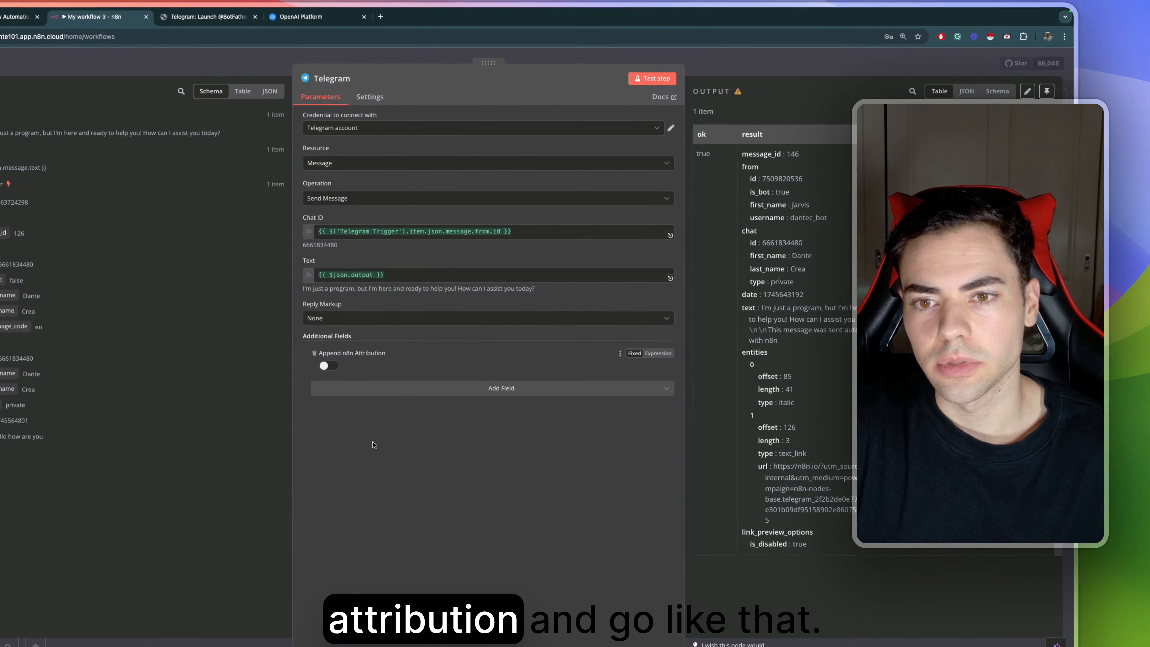
{"action": "left_click", "coordinate": [613, 120]}
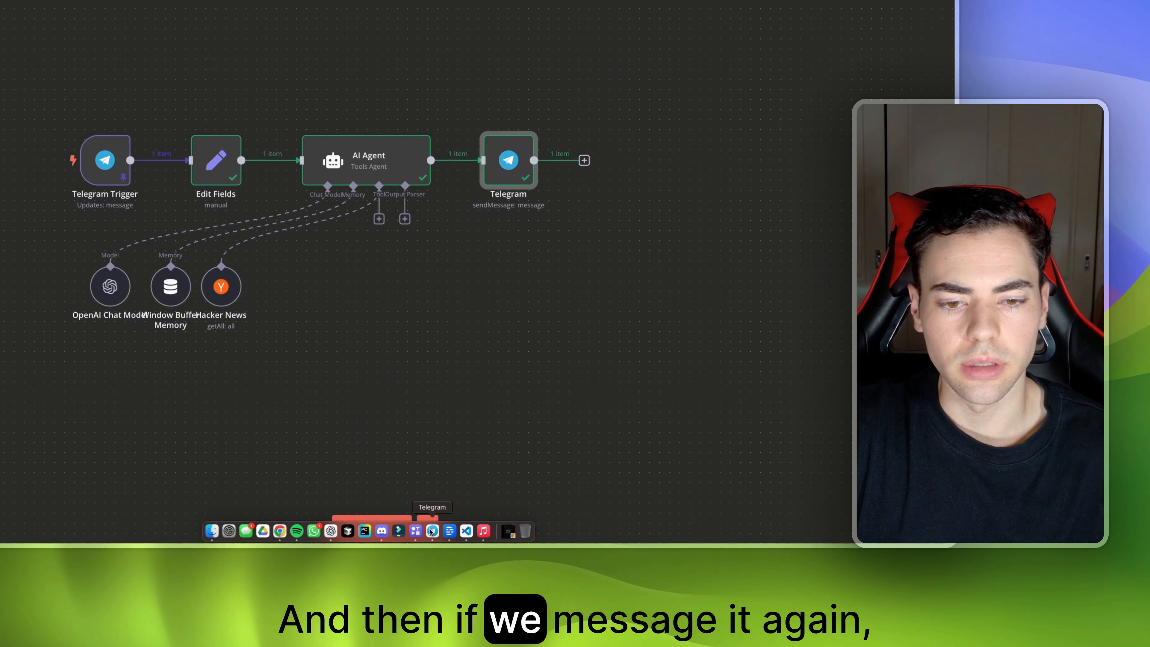
- Switch to Telegram and send "Could you update on some hacker news" in the Jarvis bot chat
{"action": "left_click", "coordinate": [429, 532]}
{"action": "left_click", "coordinate": [47, 83]}
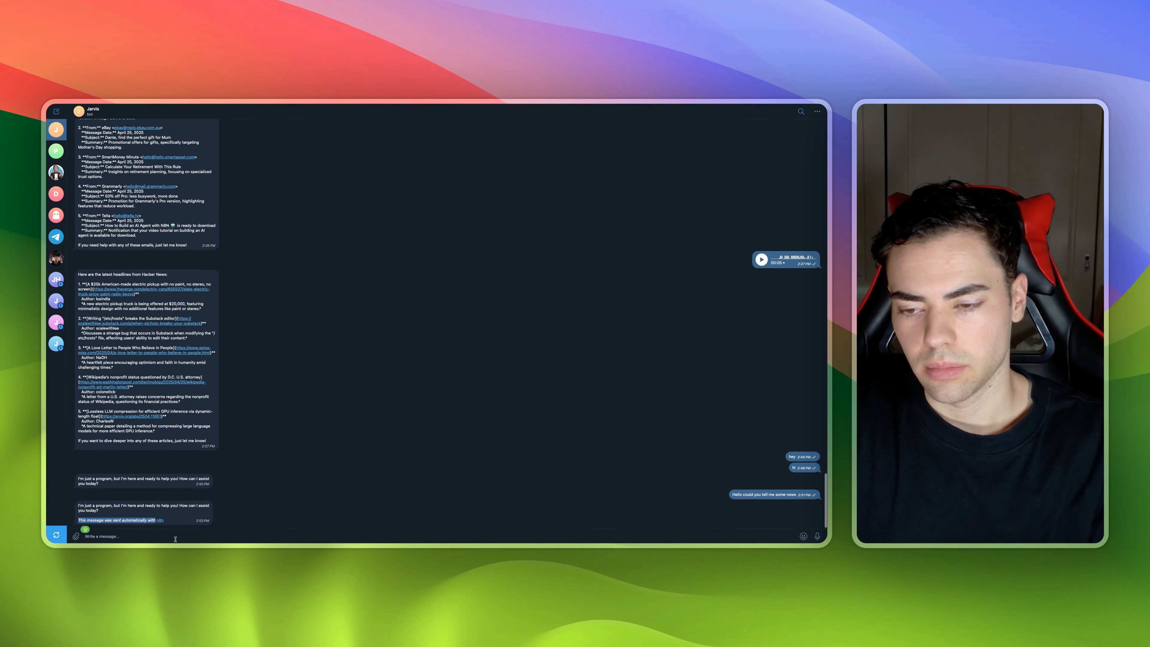
{"action": "type", "text": "Could you"}
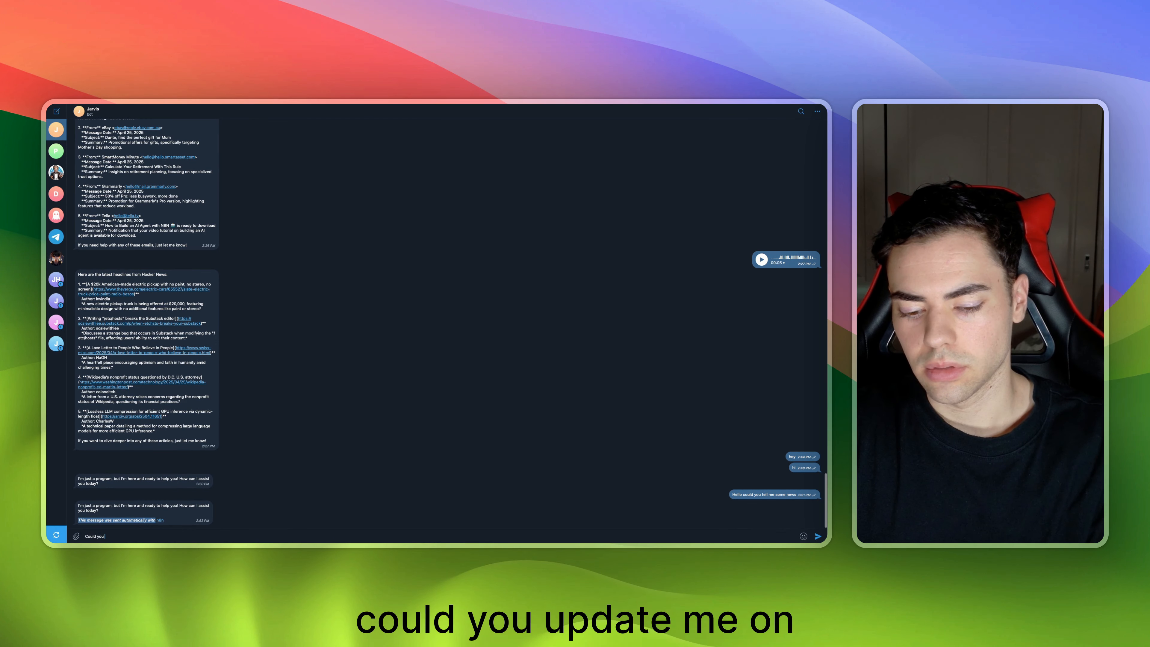
{"action": "type", "text": " update o"}
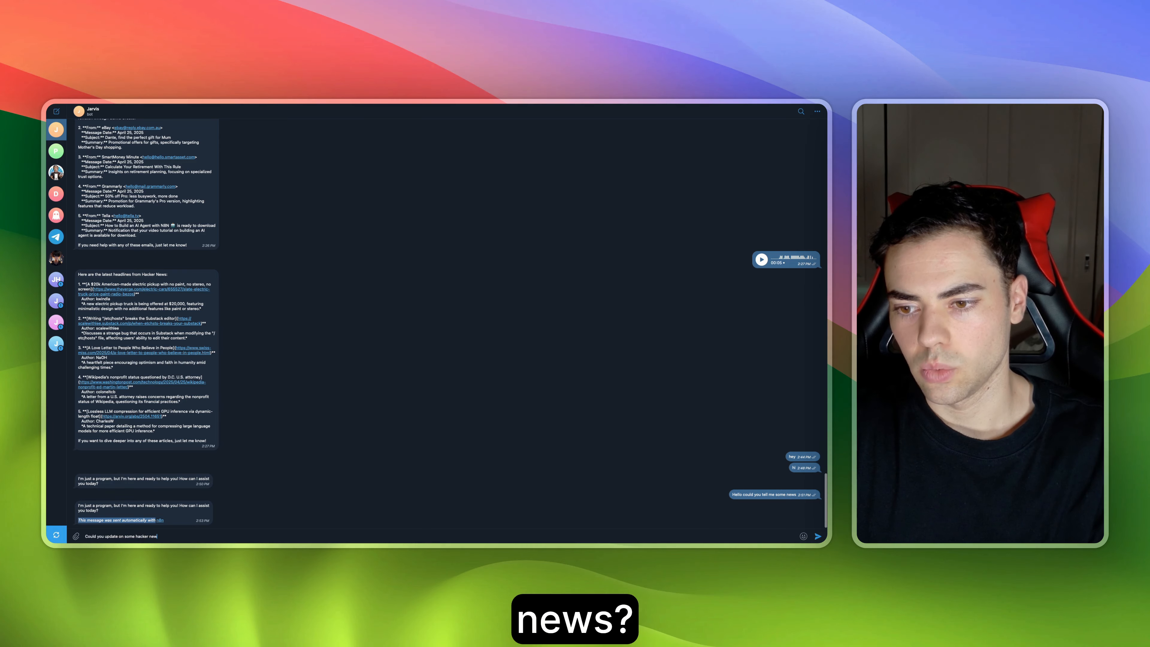
{"action": "type", "text": "n some hacker new"}
{"action": "key", "text": "Return"}
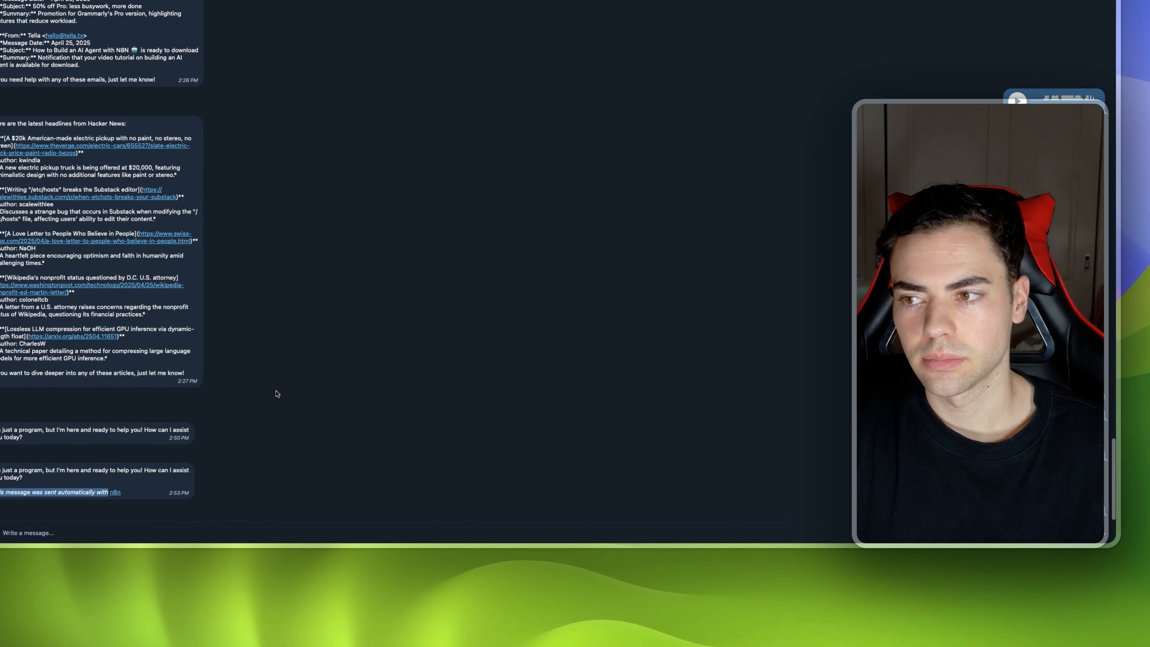